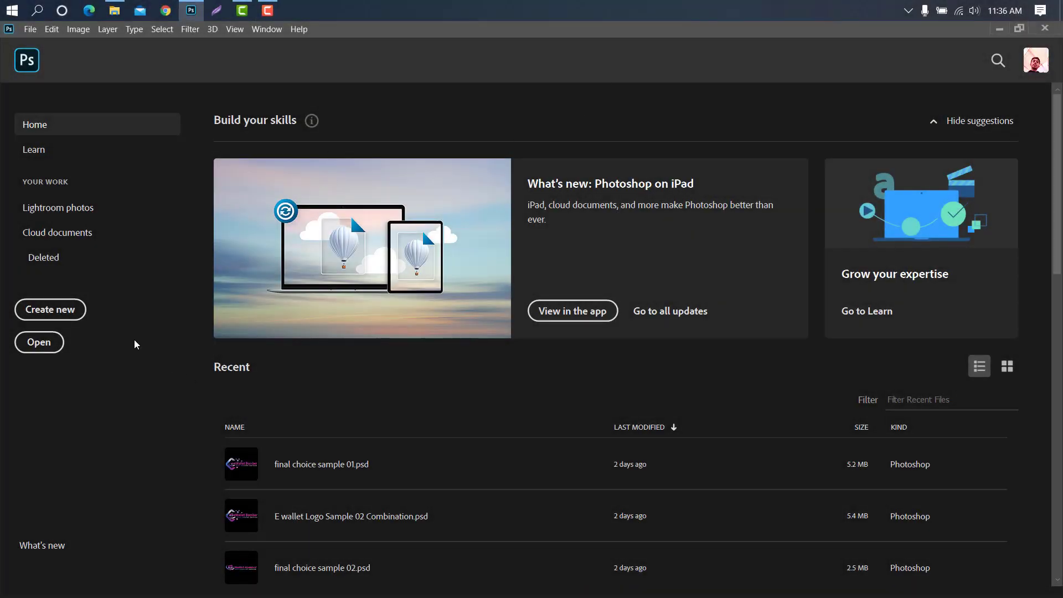
- Create an 820 × 315 px, 300 ppi white document named 'Facebook cover Design'
{"action": "left_click", "coordinate": [72, 313]}
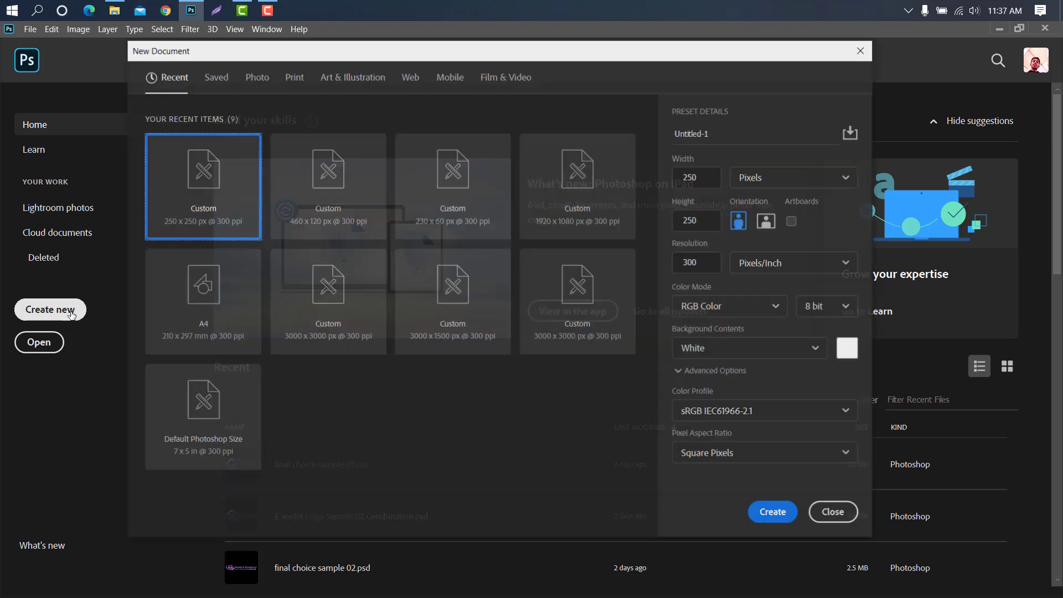
{"action": "left_click", "coordinate": [764, 132]}
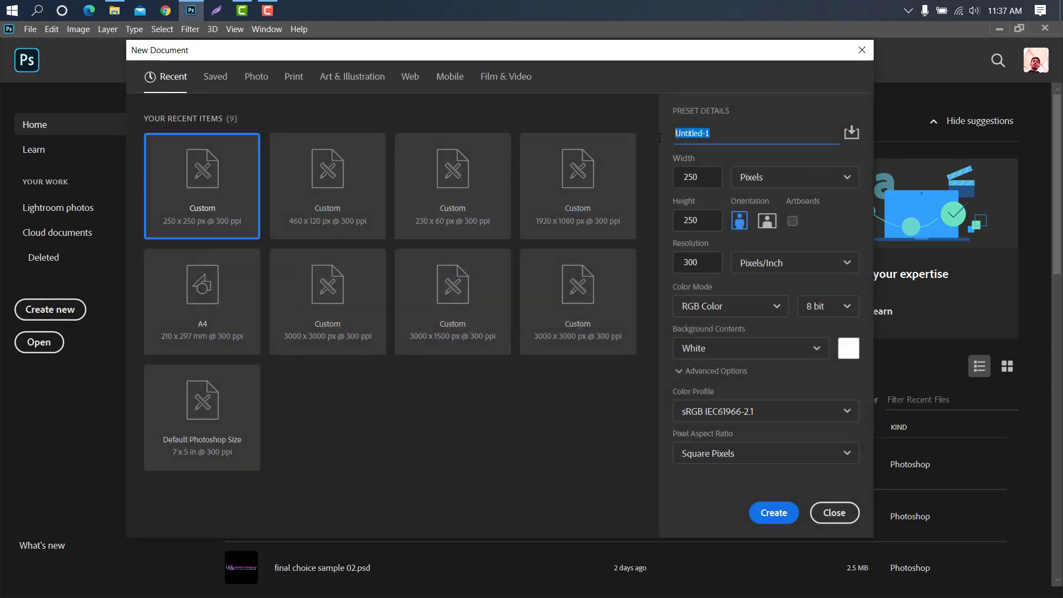
{"action": "type", "text": "Facebook cover Design"}
{"action": "left_click", "coordinate": [711, 177]}
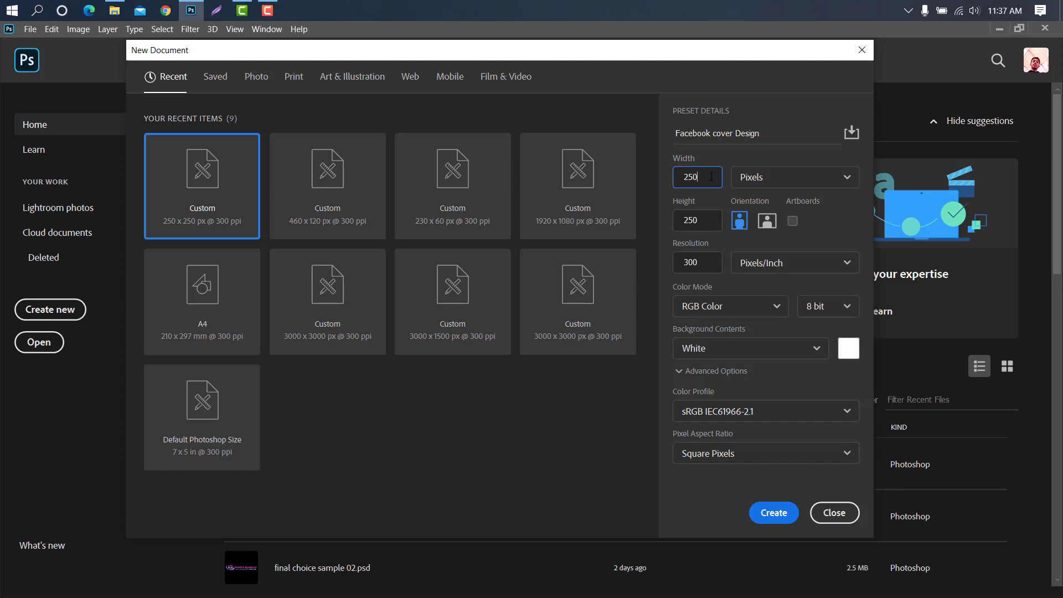
{"action": "double_click", "coordinate": [711, 177]}
{"action": "type", "text": "820"}
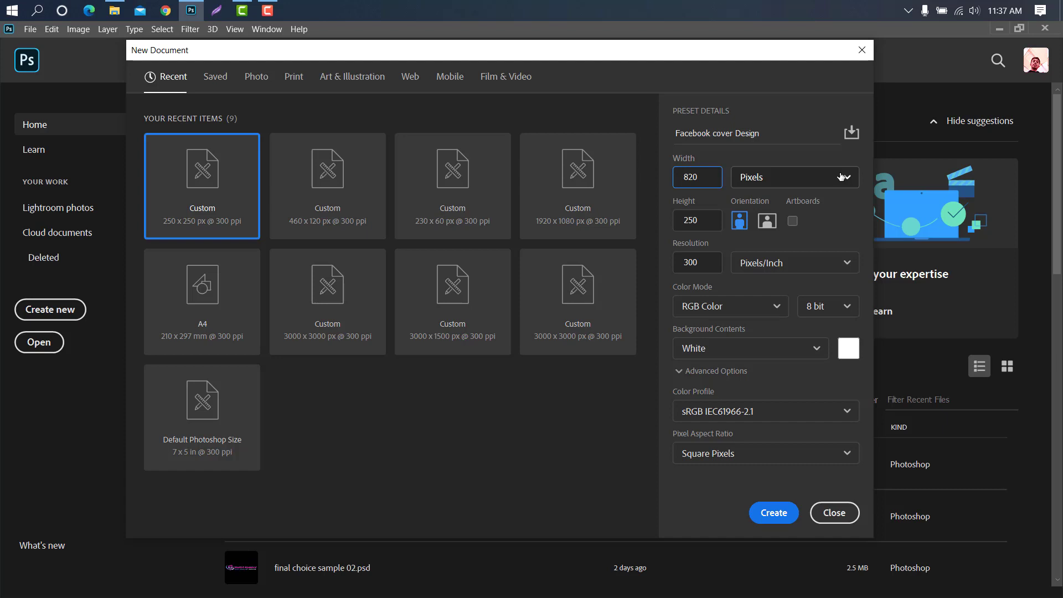
{"action": "double_click", "coordinate": [703, 219]}
{"action": "type", "text": "315"}
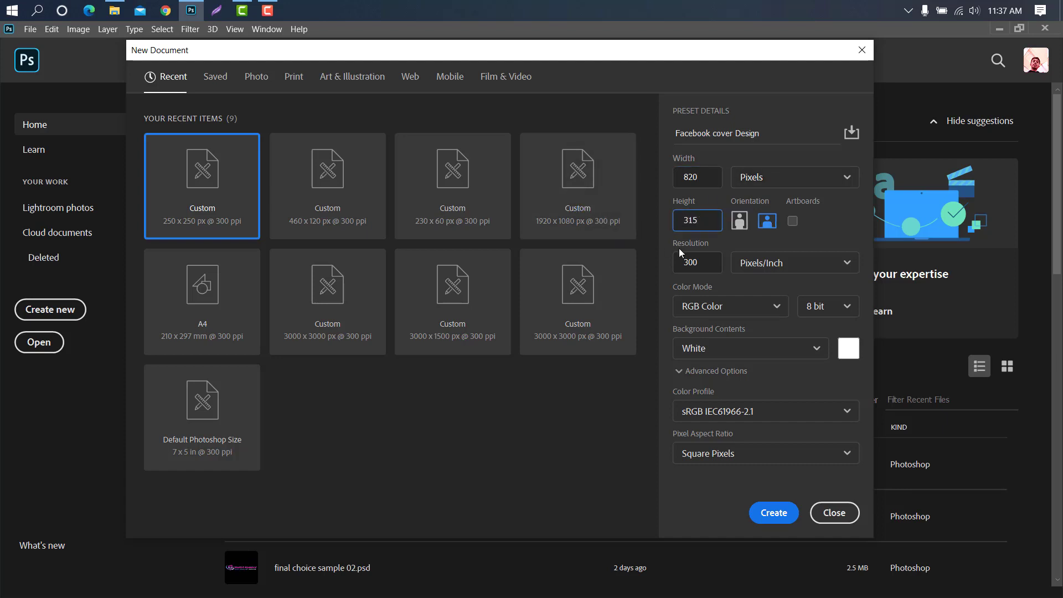
{"action": "double_click", "coordinate": [701, 264]}
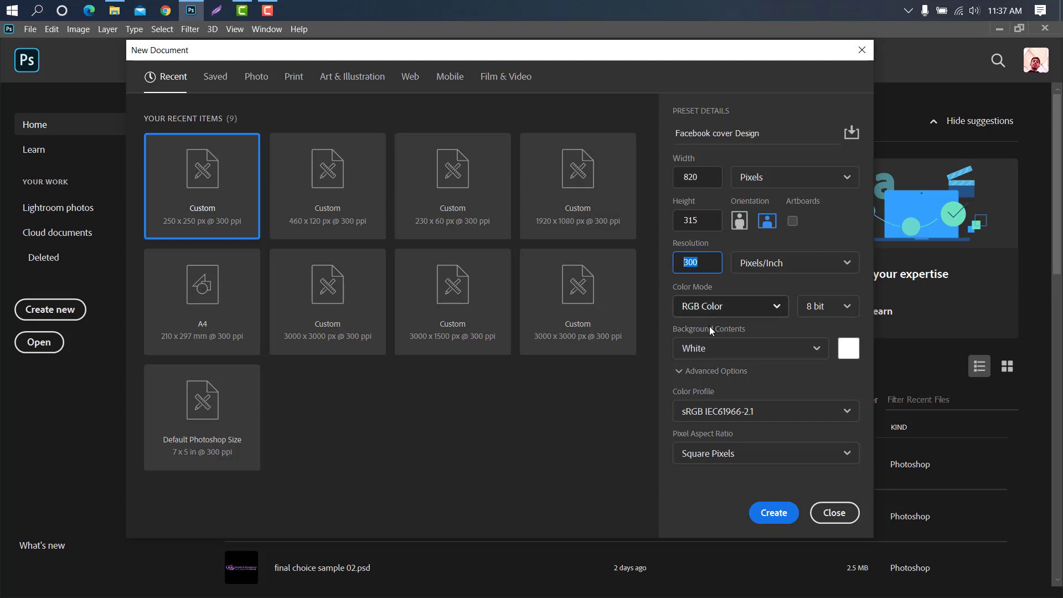
{"action": "left_click", "coordinate": [777, 517]}
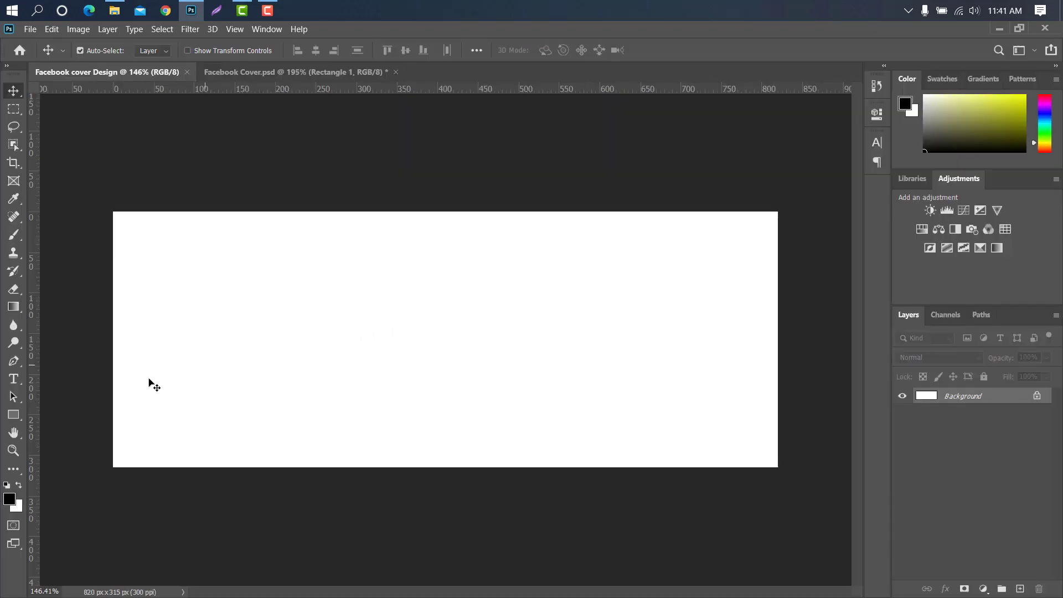
- Draw a black rectangle, Rectangle 1, spanning the entire canvas
{"action": "left_click", "coordinate": [17, 419]}
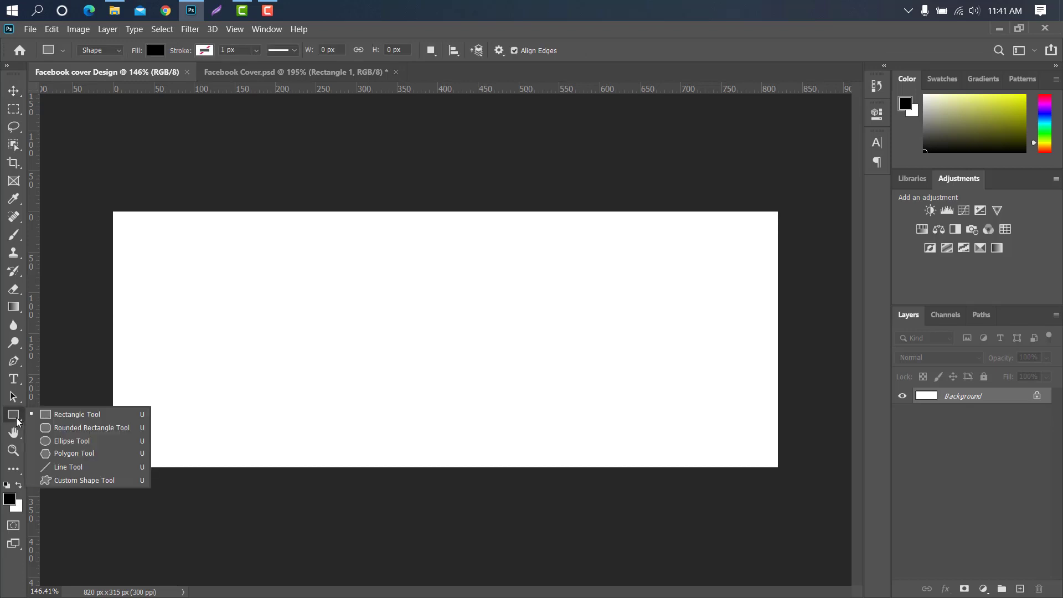
{"action": "left_click", "coordinate": [62, 414]}
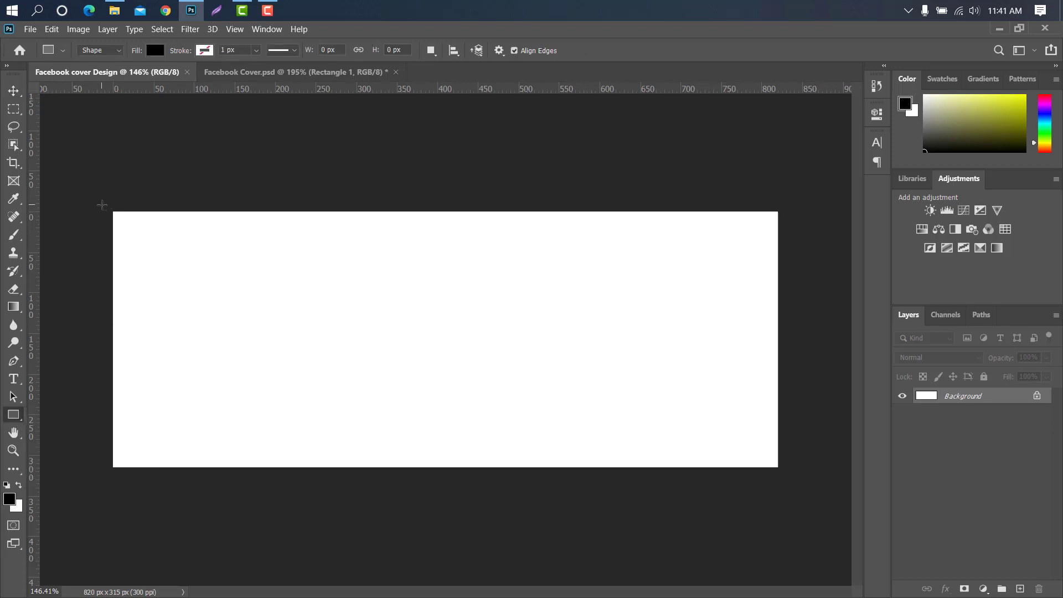
{"action": "left_click_drag", "start_coordinate": [101, 204], "coordinate": [788, 473]}
{"action": "left_click", "coordinate": [844, 110]}
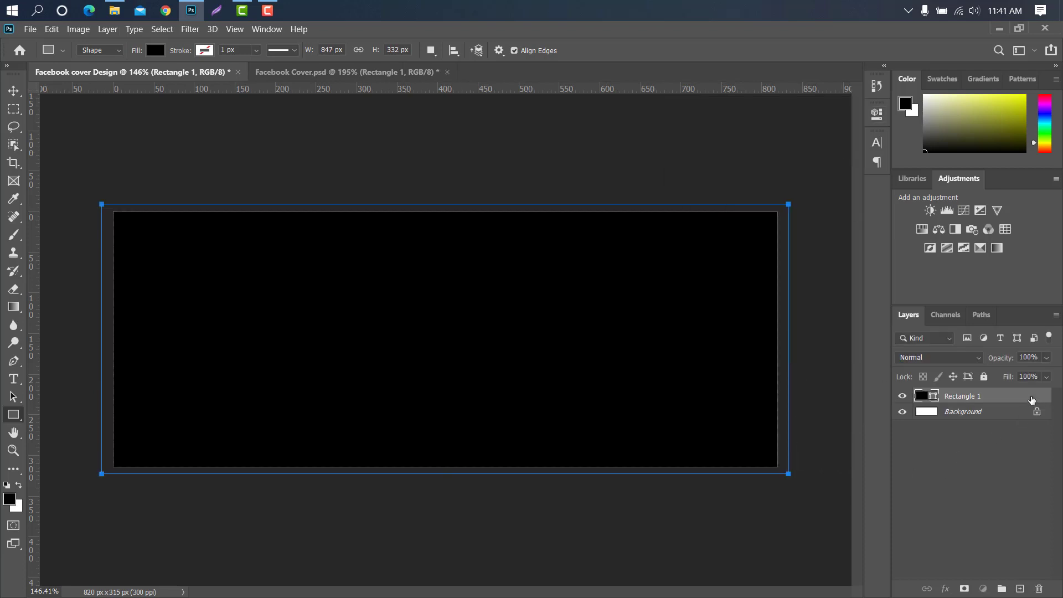
- Add a Gradient Overlay to Rectangle 1 with a -135° angle and 120% scale
{"action": "double_click", "coordinate": [1030, 400]}
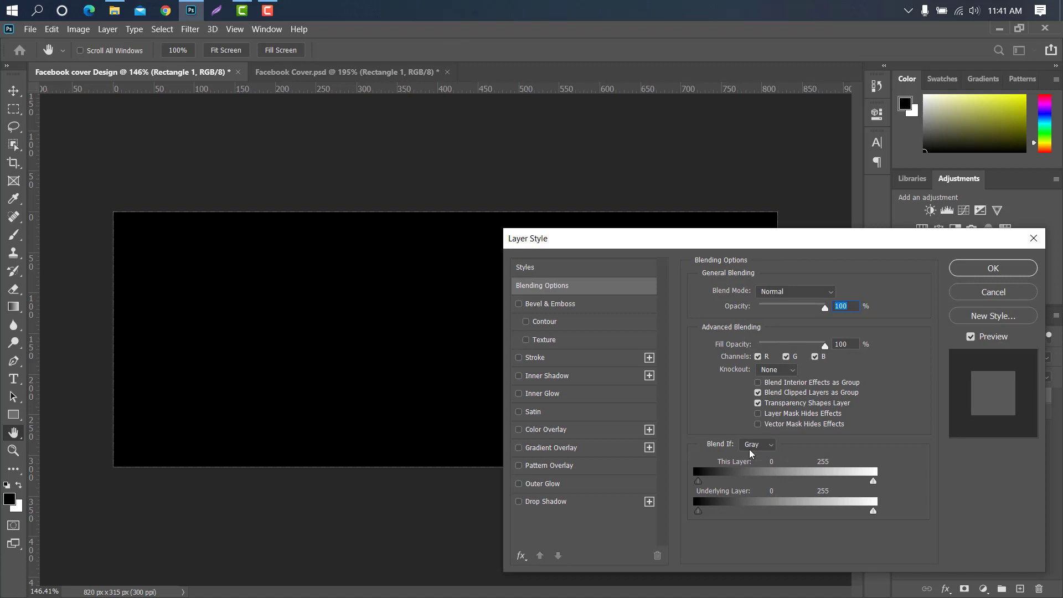
{"action": "left_click", "coordinate": [553, 447]}
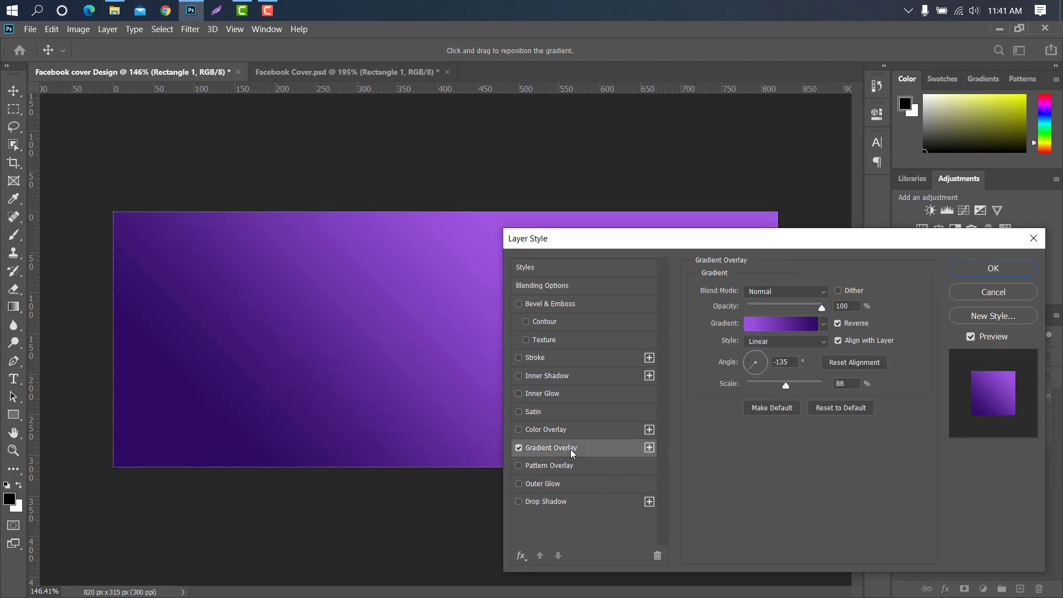
{"action": "left_click_drag", "start_coordinate": [662, 238], "coordinate": [658, 87]}
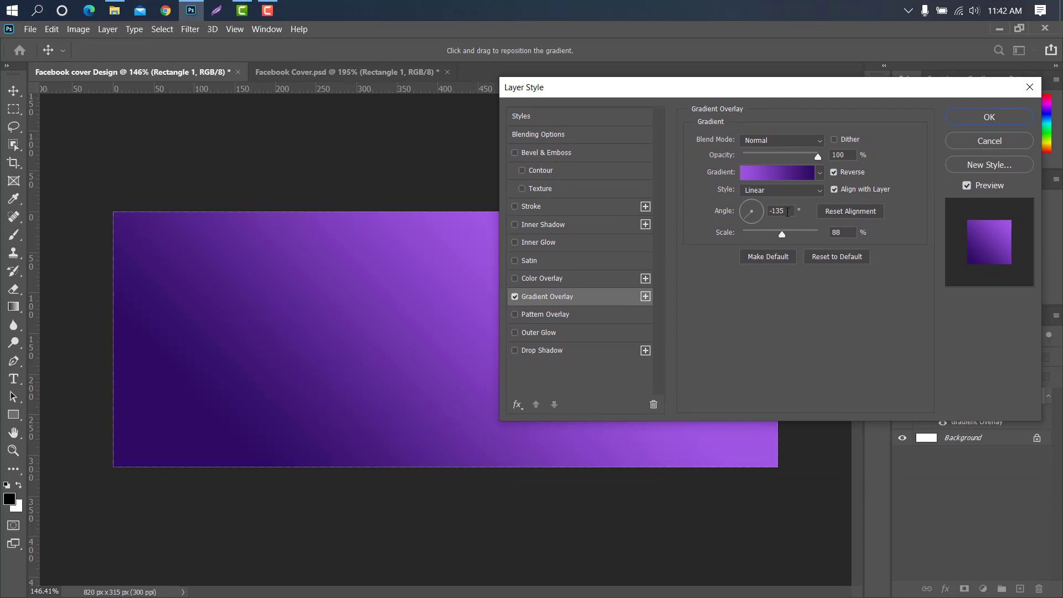
{"action": "double_click", "coordinate": [785, 211]}
{"action": "left_click_drag", "start_coordinate": [848, 232], "coordinate": [824, 234]}
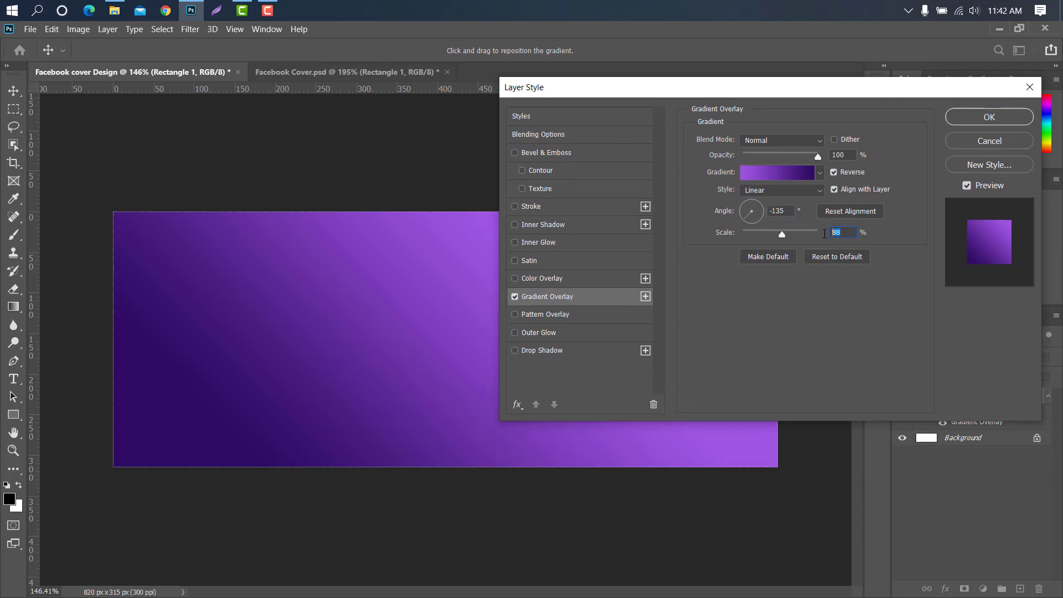
- Set the gradient stops to dark purple #2d0b62 and light purple #9e53e1, then apply
{"action": "left_click", "coordinate": [783, 176]}
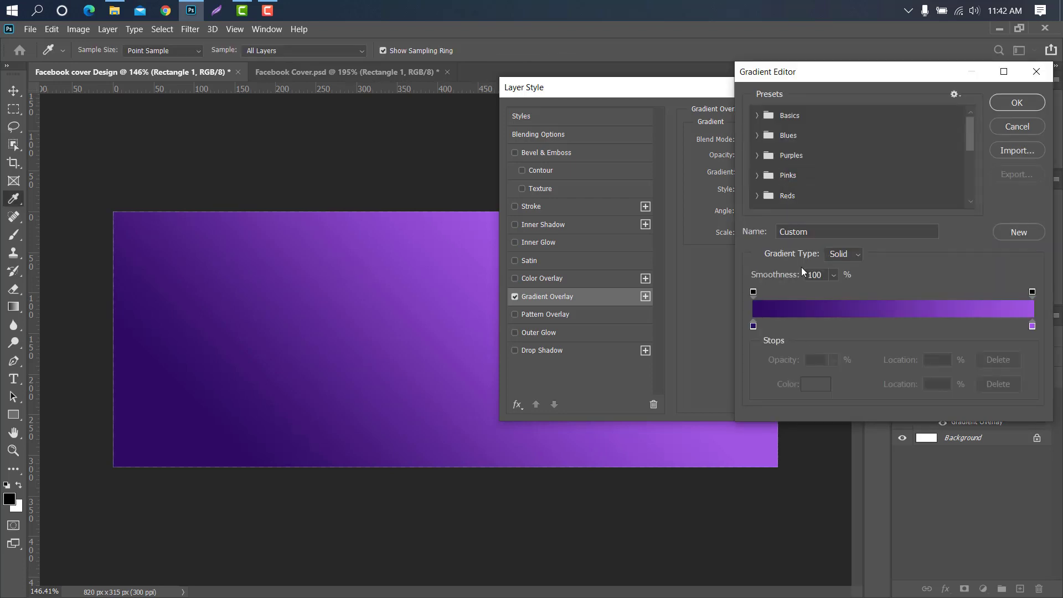
{"action": "left_click", "coordinate": [753, 326]}
{"action": "left_click", "coordinate": [813, 384]}
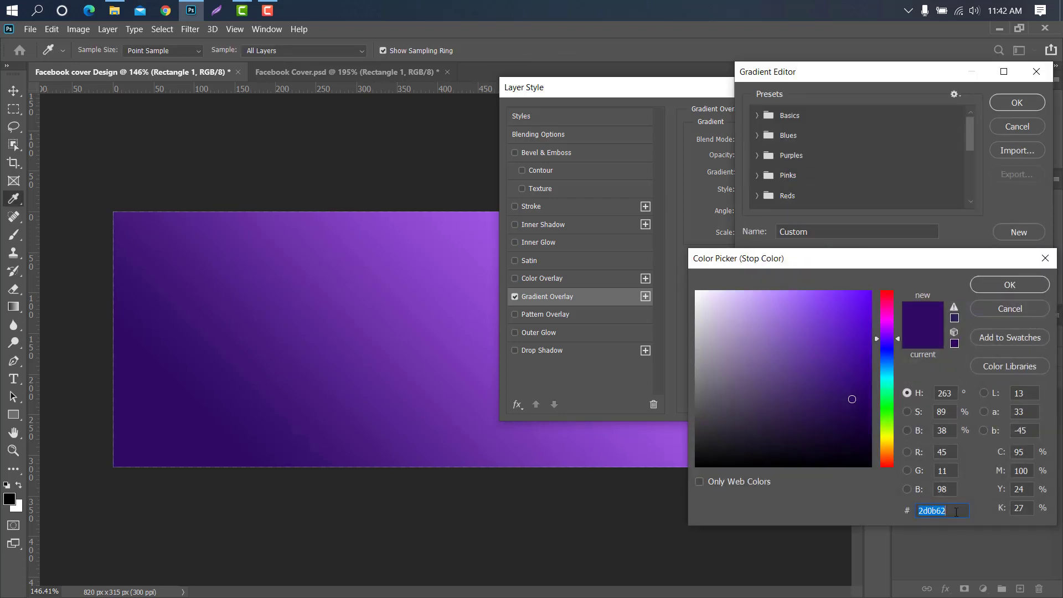
{"action": "left_click", "coordinate": [990, 284]}
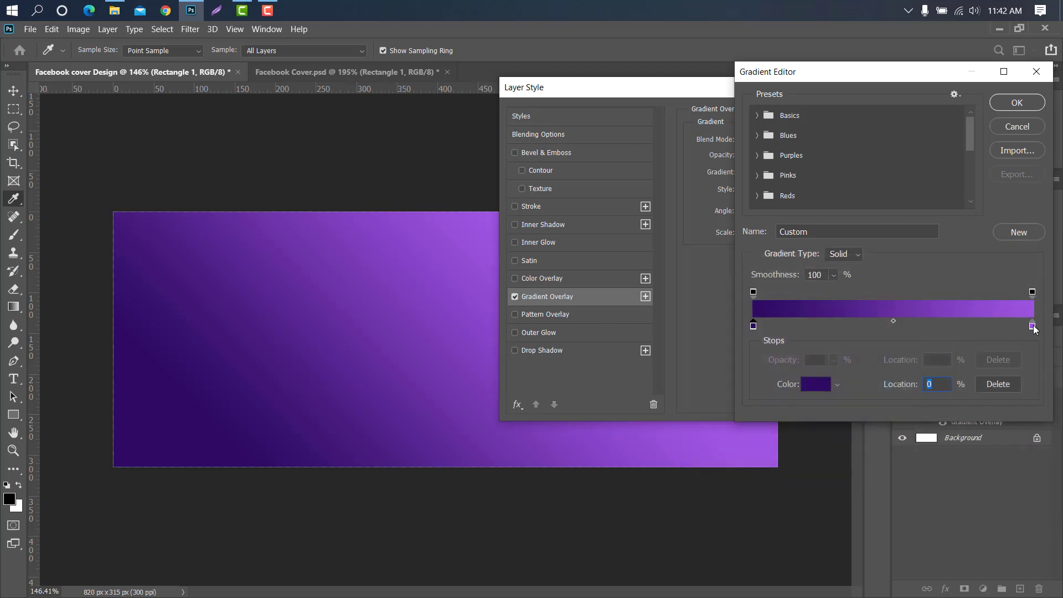
{"action": "left_click", "coordinate": [1032, 326]}
{"action": "left_click", "coordinate": [814, 384]}
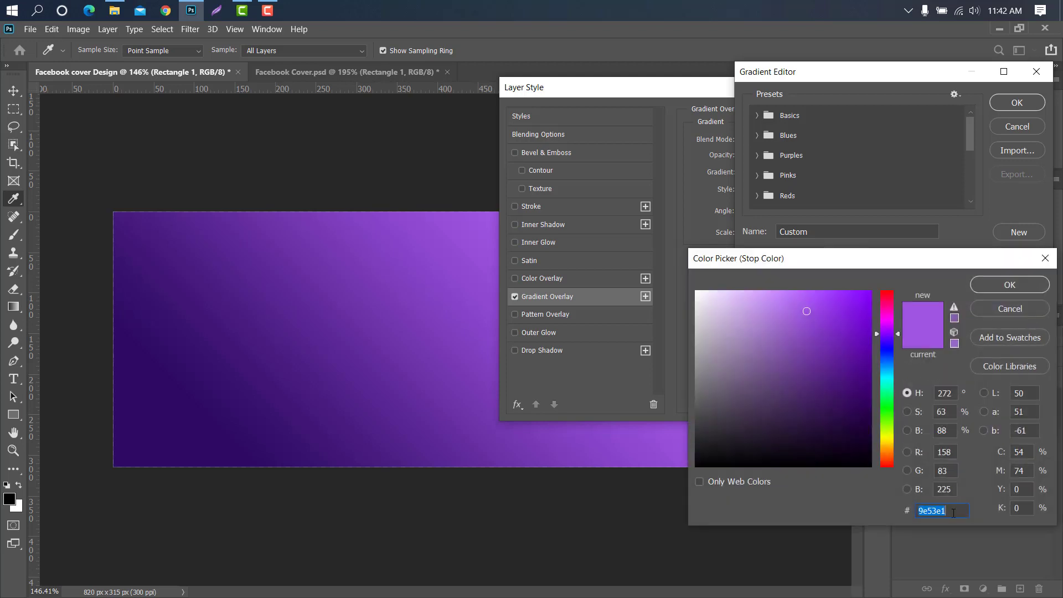
{"action": "left_click", "coordinate": [999, 284]}
{"action": "left_click", "coordinate": [1015, 104]}
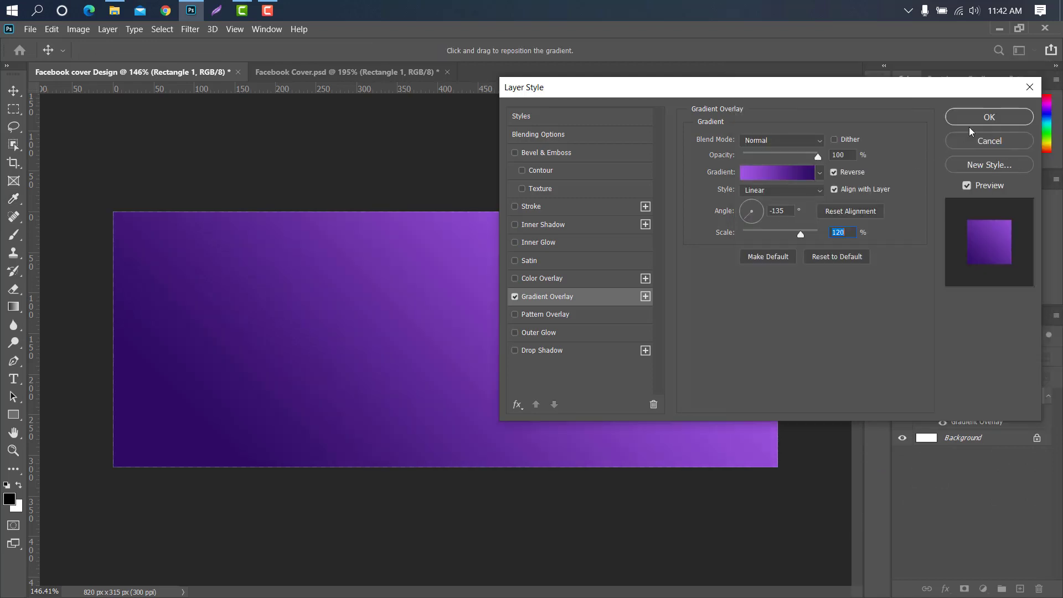
{"action": "left_click", "coordinate": [988, 117]}
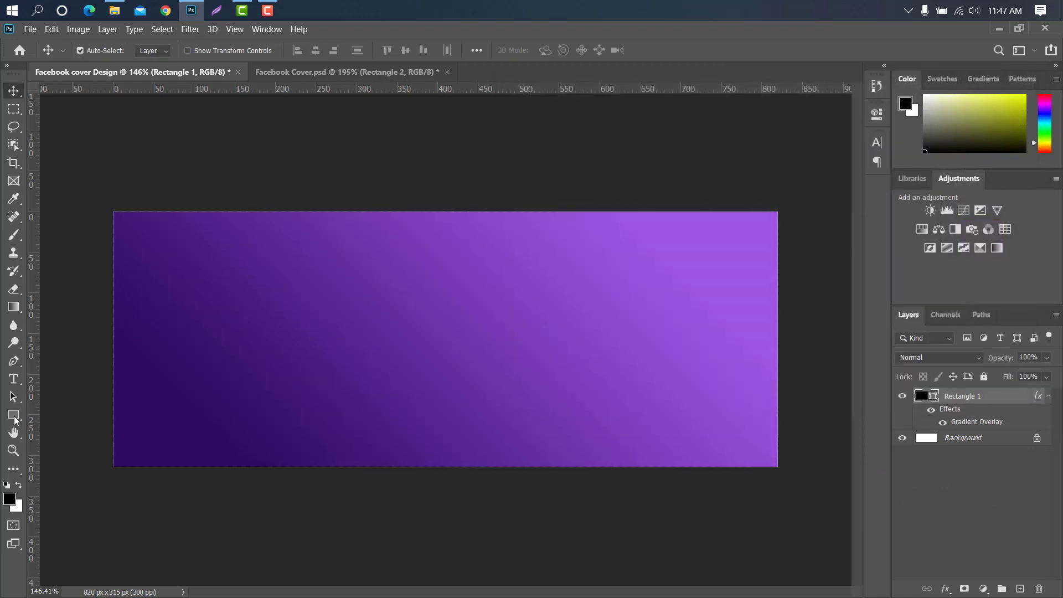
- Draw a thin tall black bar, Rectangle 2, rotated about 29.67° into the upper-left corner
{"action": "left_click_drag", "start_coordinate": [14, 417], "coordinate": [68, 415]}
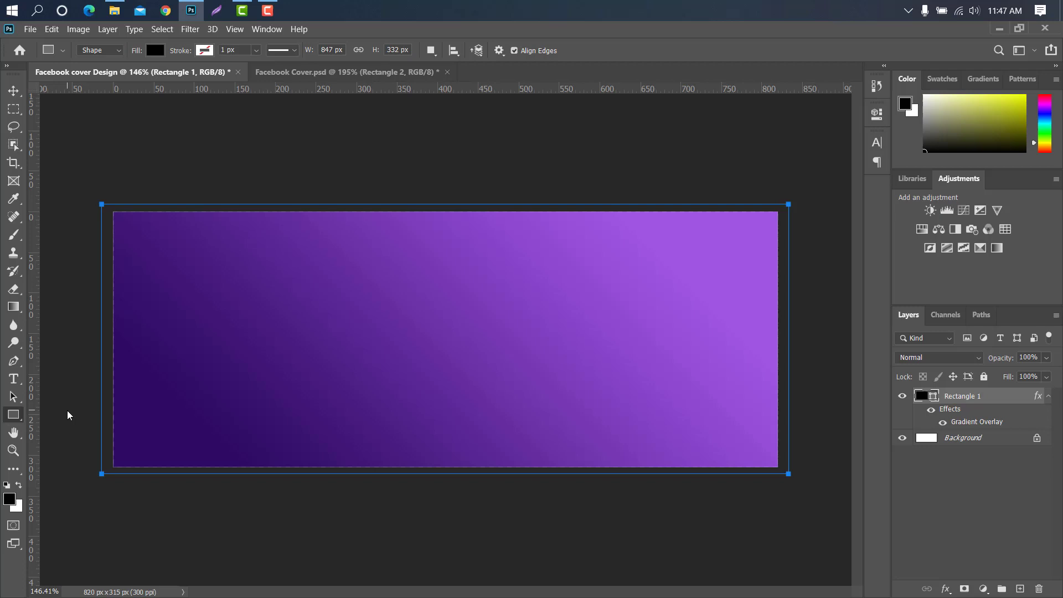
{"action": "left_click_drag", "start_coordinate": [204, 190], "coordinate": [226, 502]}
{"action": "left_click", "coordinate": [842, 109]}
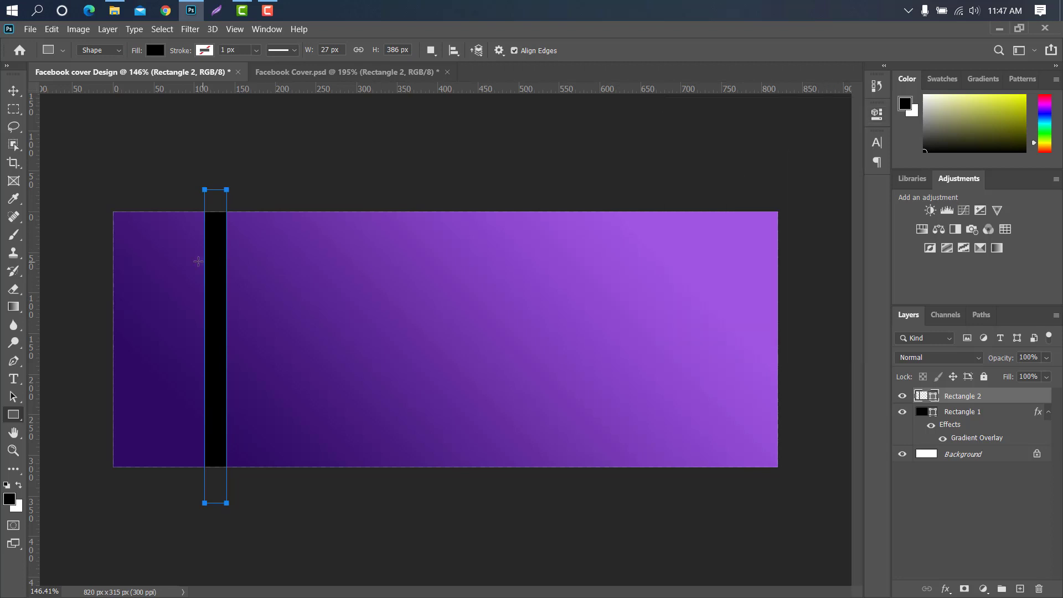
{"action": "left_click", "coordinate": [14, 90]}
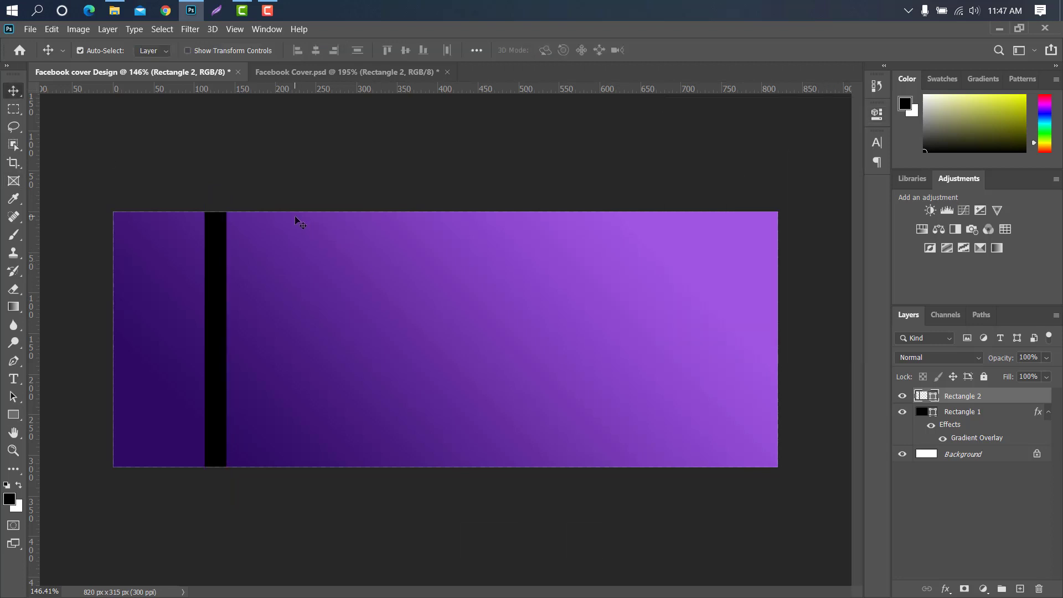
{"action": "key", "text": "ctrl+t"}
{"action": "left_click_drag", "start_coordinate": [247, 145], "coordinate": [311, 197]}
{"action": "left_click_drag", "start_coordinate": [257, 288], "coordinate": [198, 248]}
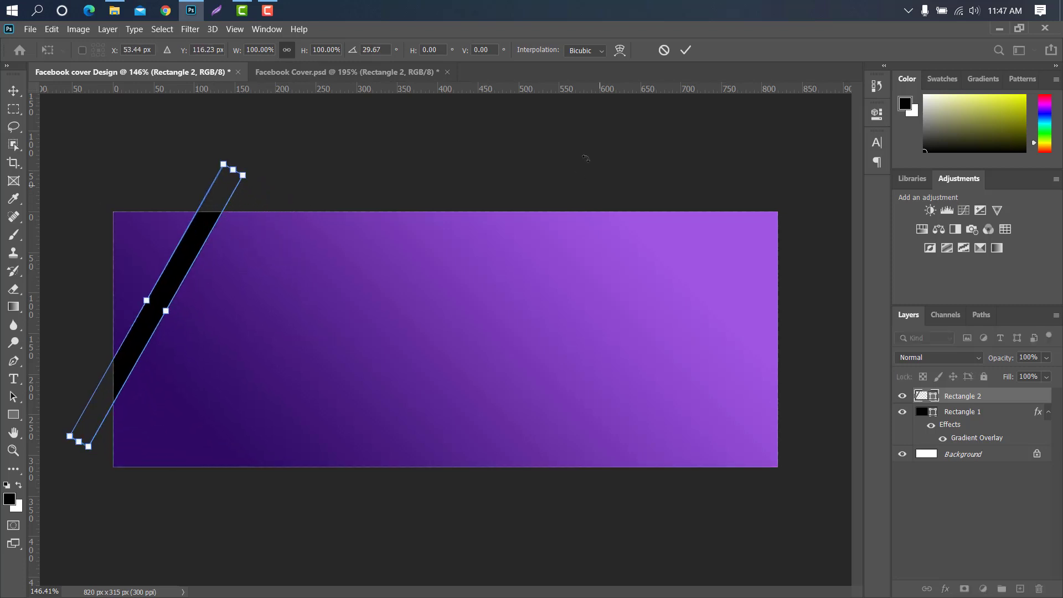
{"action": "left_click", "coordinate": [686, 49]}
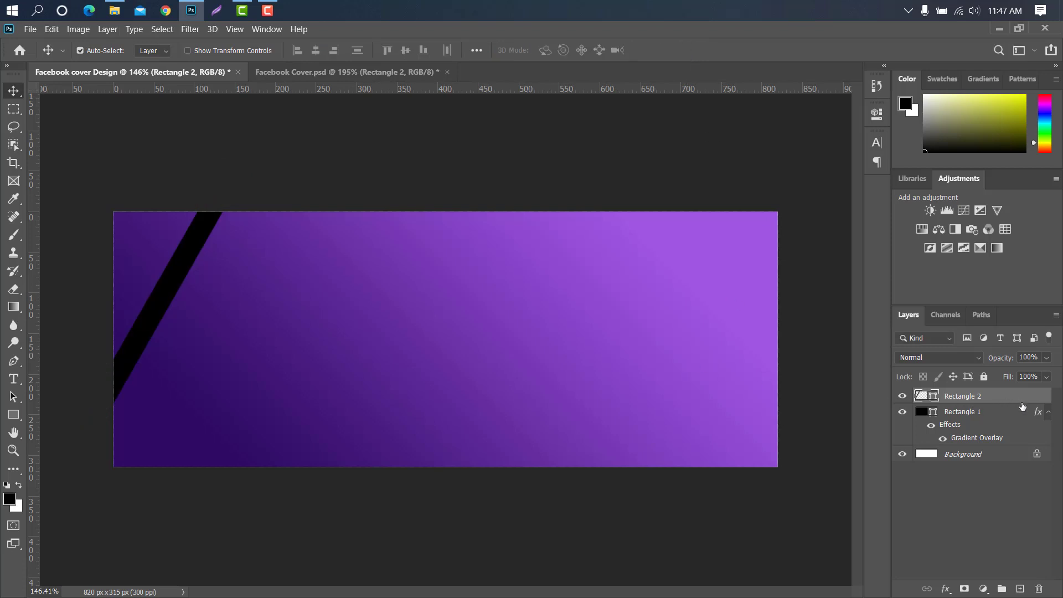
- Add a Gradient Overlay to Rectangle 2 with its left stop set to #300b6b
{"action": "double_click", "coordinate": [1023, 400]}
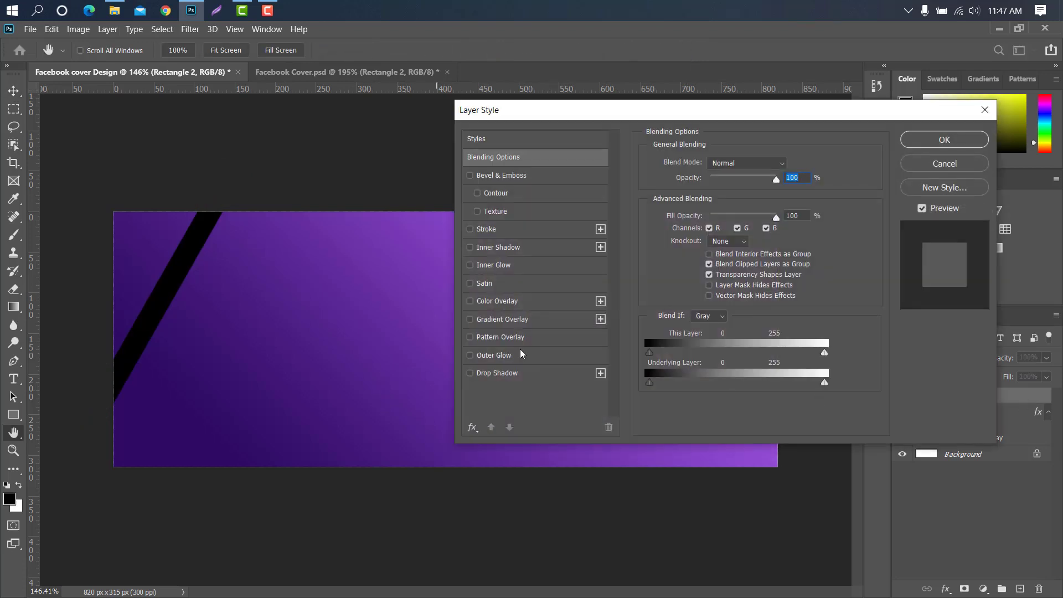
{"action": "left_click", "coordinate": [555, 321]}
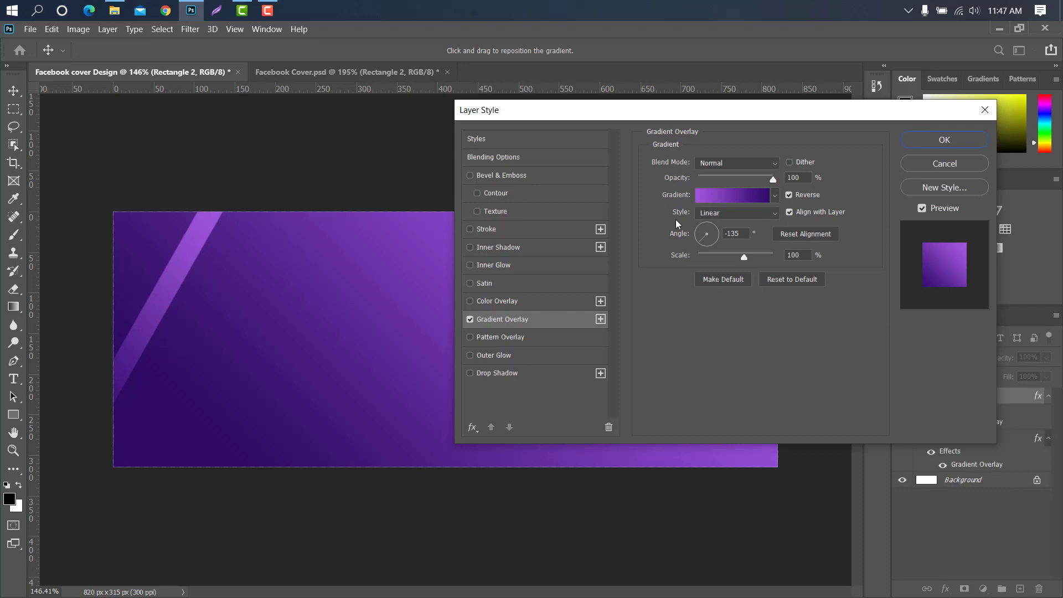
{"action": "left_click", "coordinate": [743, 196]}
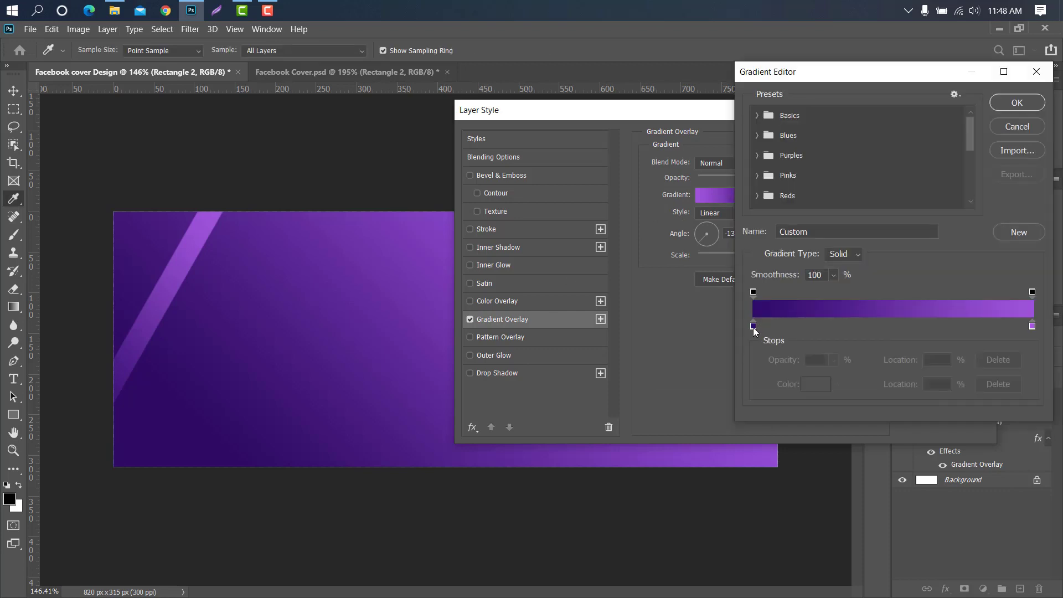
{"action": "left_click", "coordinate": [752, 326]}
{"action": "left_click", "coordinate": [809, 386]}
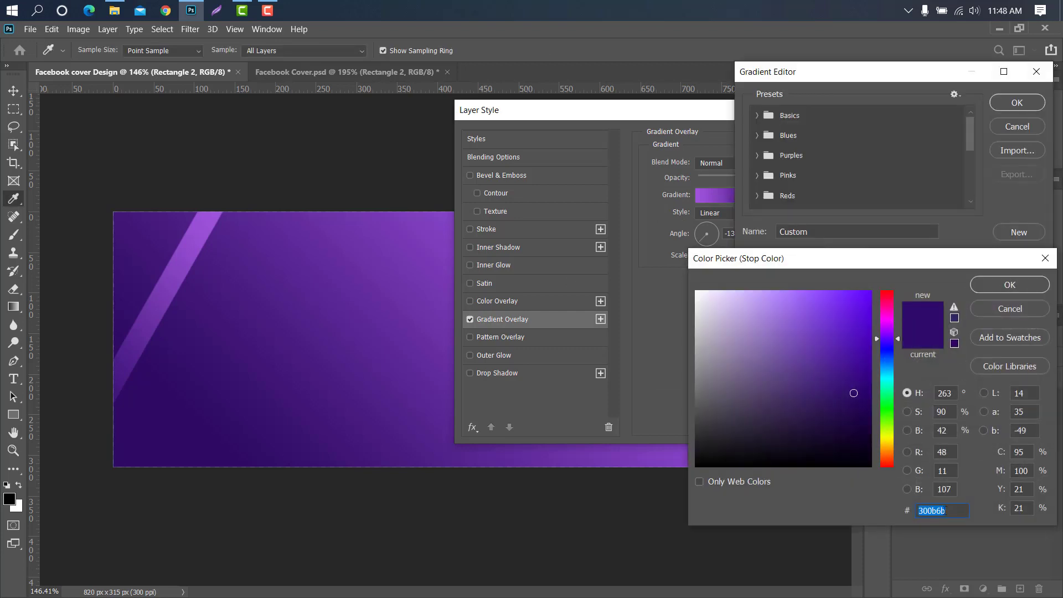
{"action": "left_click", "coordinate": [994, 287]}
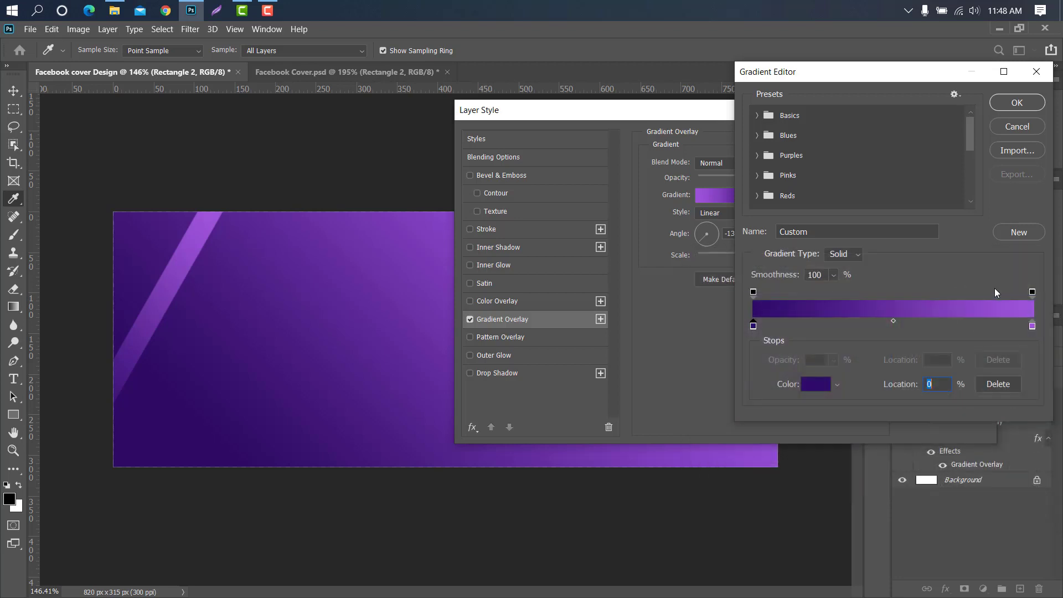
- Set the right stop to #9f54da, keep -135° angle and 100% scale, and apply
{"action": "left_click", "coordinate": [1031, 326]}
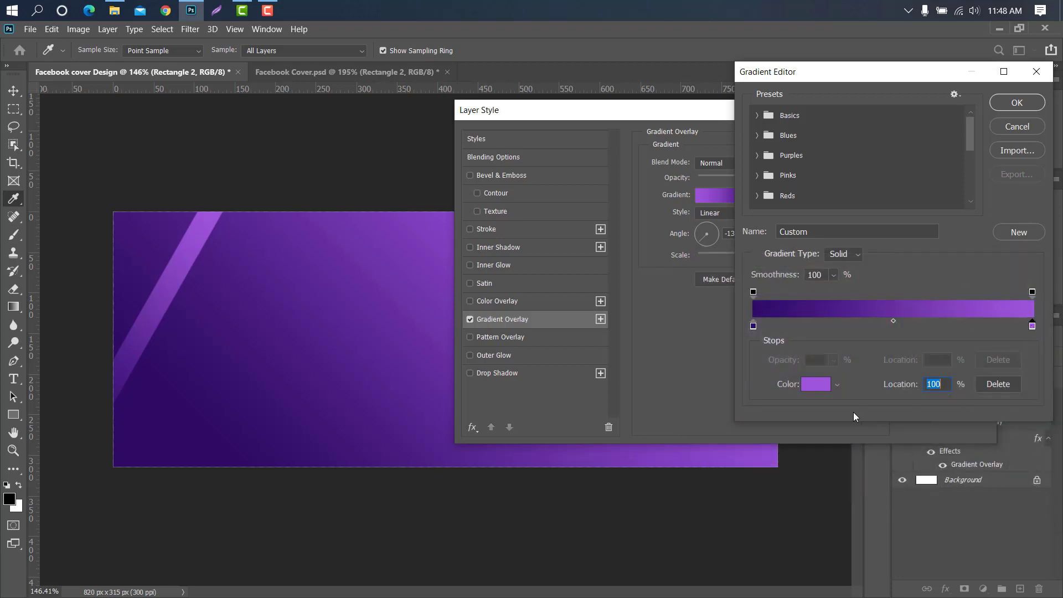
{"action": "left_click", "coordinate": [812, 386]}
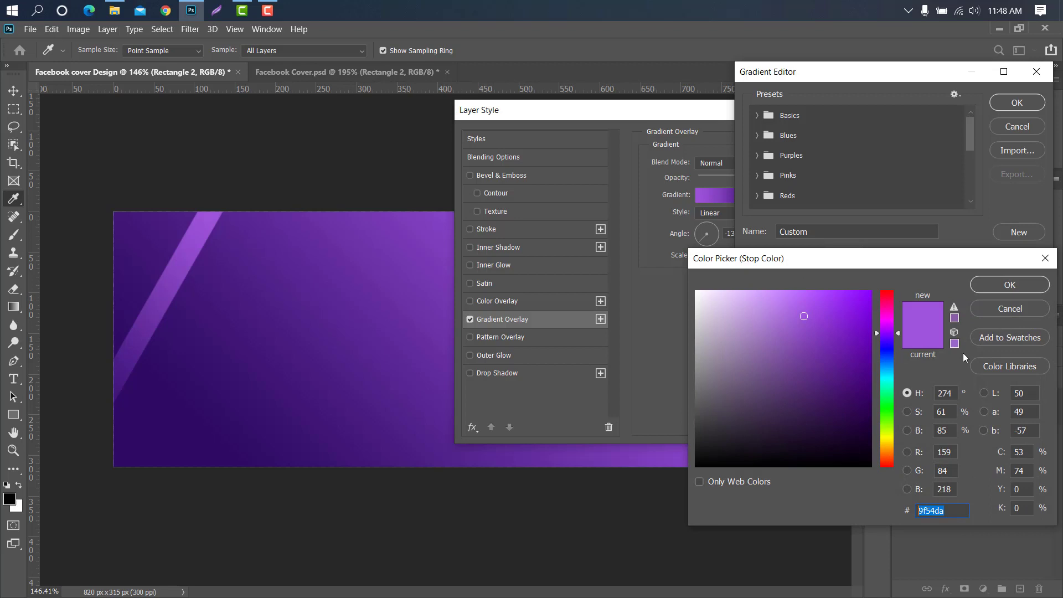
{"action": "left_click", "coordinate": [994, 283]}
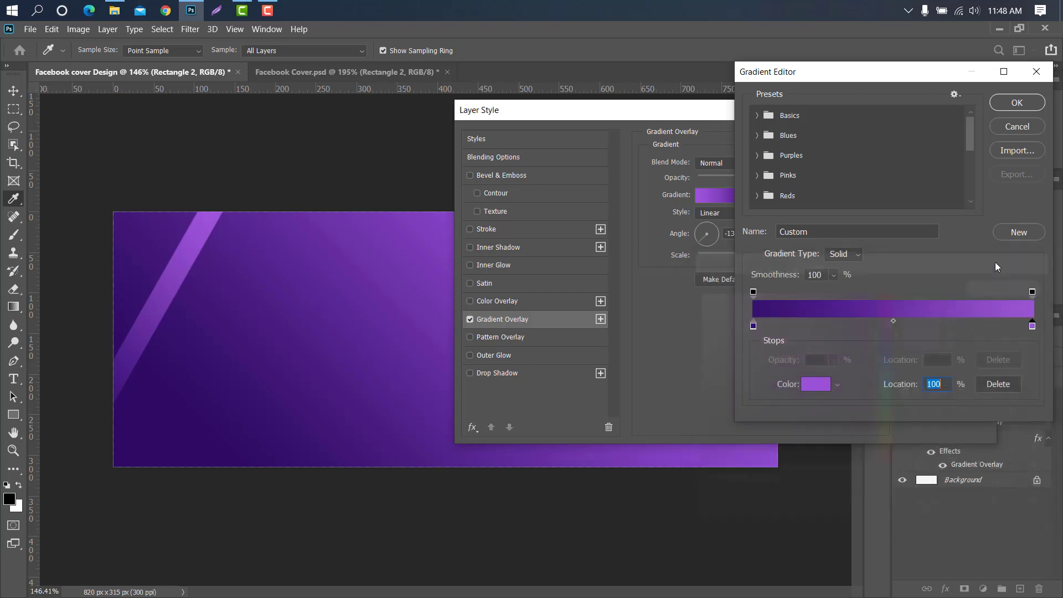
{"action": "left_click", "coordinate": [1016, 102]}
{"action": "left_click_drag", "start_coordinate": [743, 235], "coordinate": [714, 237]}
{"action": "double_click", "coordinate": [797, 254]}
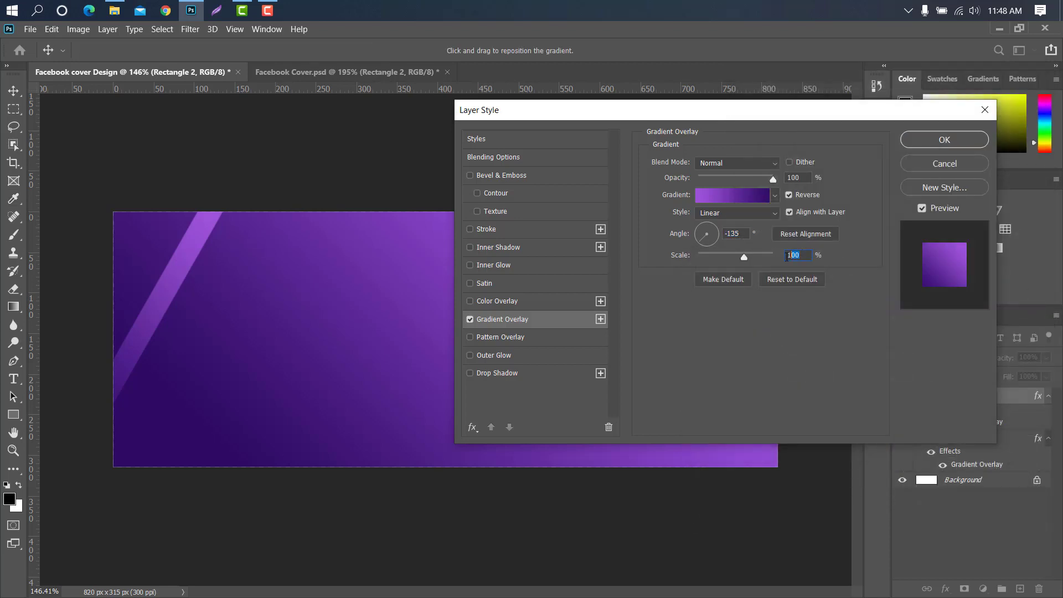
{"action": "left_click", "coordinate": [943, 139]}
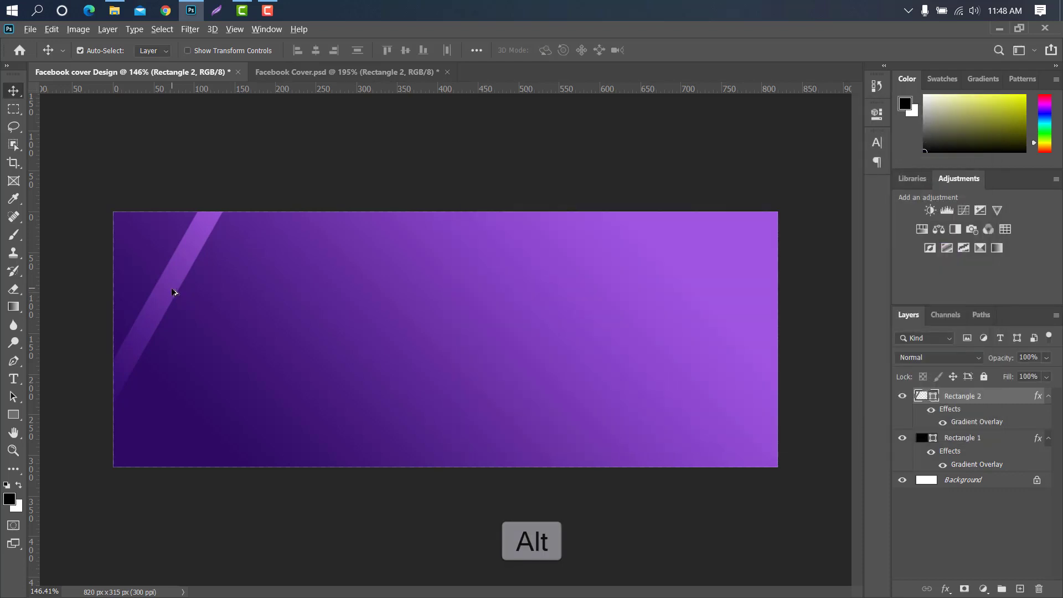
- Duplicate the stripe, enlarge the copy and move it down-left, then widen it
{"action": "left_click_drag", "start_coordinate": [182, 295], "coordinate": [233, 293]}
{"action": "key", "text": "ctrl+t"}
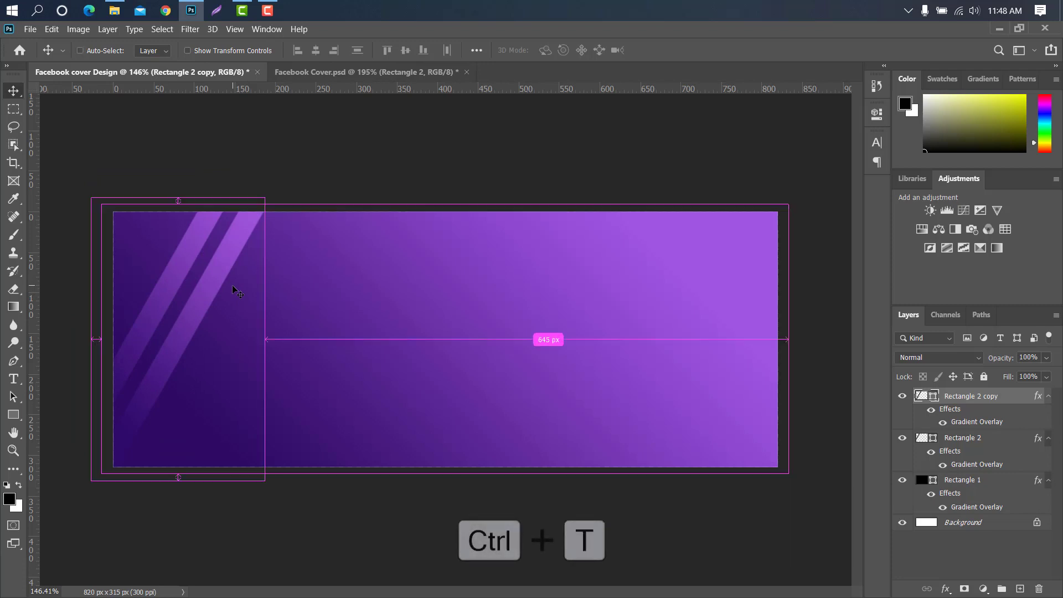
{"action": "left_click_drag", "start_coordinate": [270, 194], "coordinate": [347, 64]}
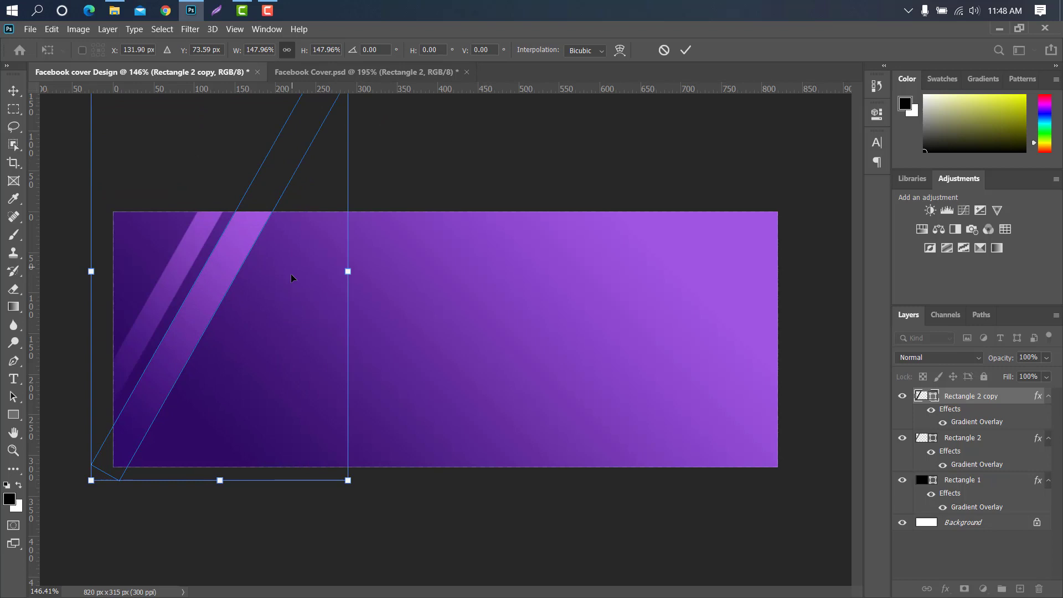
{"action": "left_click_drag", "start_coordinate": [269, 285], "coordinate": [261, 335]}
{"action": "left_click", "coordinate": [685, 49]}
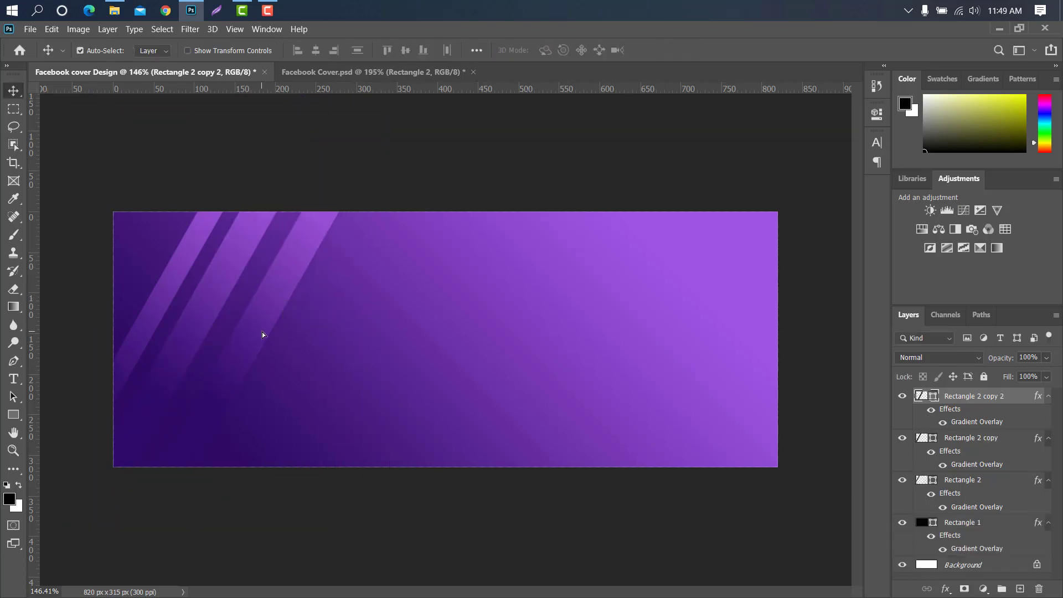
{"action": "key", "text": "ctrl+t"}
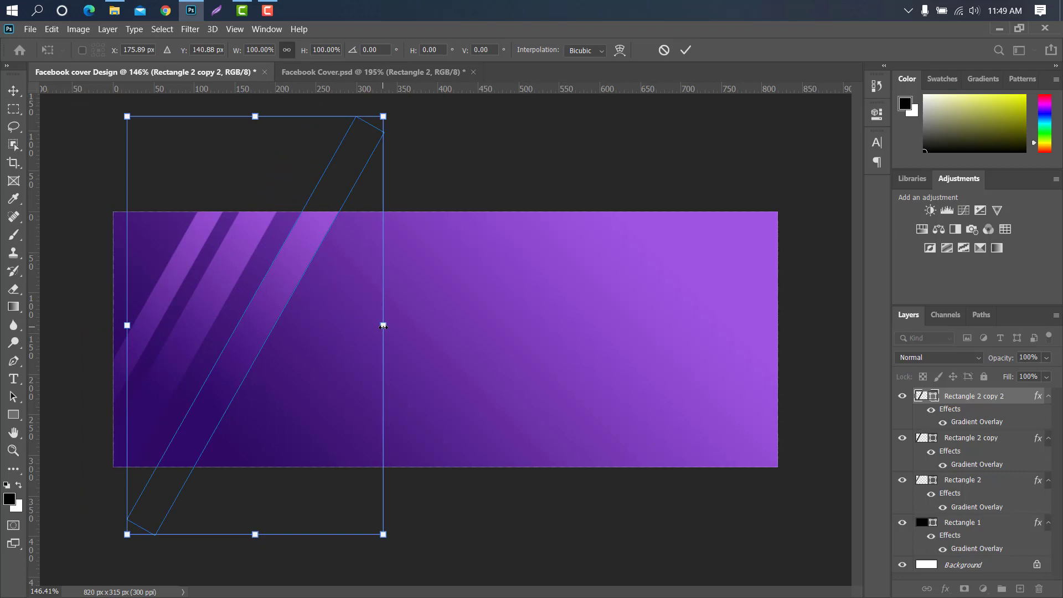
{"action": "left_click_drag", "start_coordinate": [383, 326], "coordinate": [509, 300]}
{"action": "left_click", "coordinate": [685, 51]}
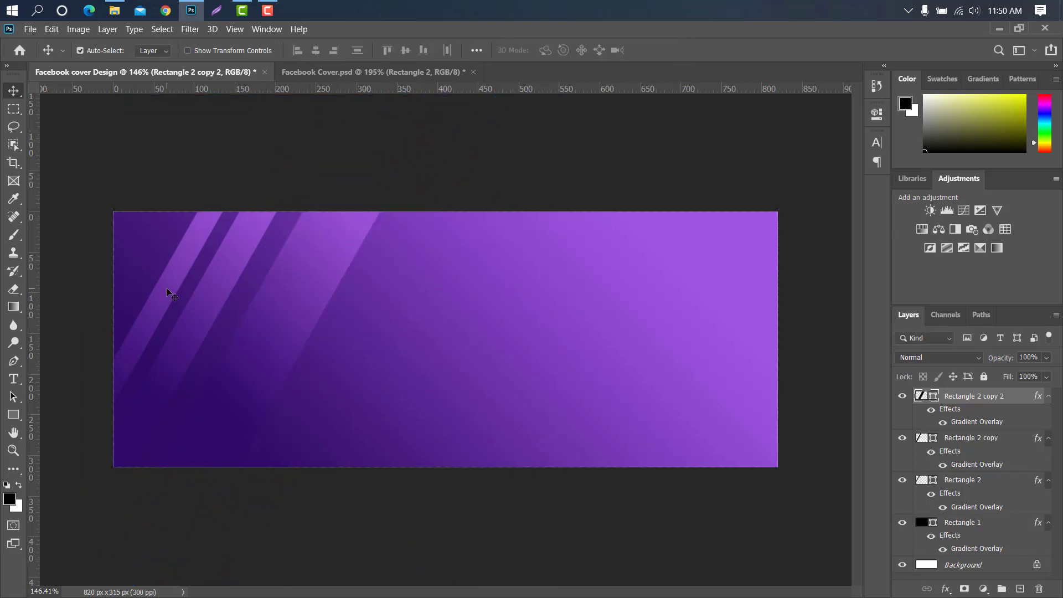
- Alt-drag three more stripe copies along the banner and adjust one copy's gradient overlay
{"action": "left_click_drag", "start_coordinate": [166, 292], "coordinate": [364, 327], "text": "alt"}
{"action": "left_click_drag", "start_coordinate": [212, 309], "coordinate": [460, 315], "text": "alt"}
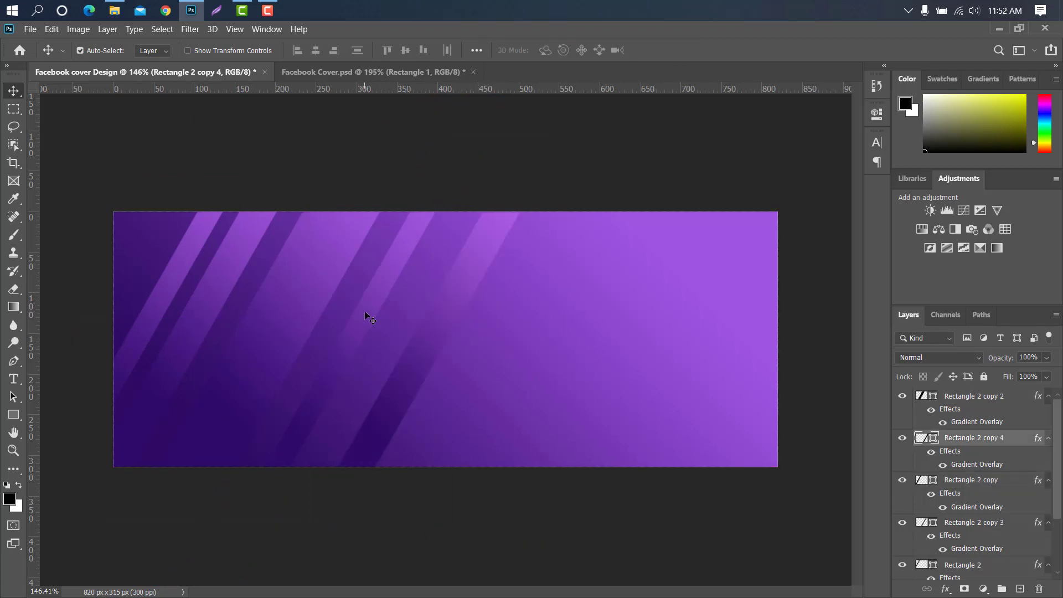
{"action": "left_click_drag", "start_coordinate": [364, 316], "coordinate": [481, 313], "text": "alt"}
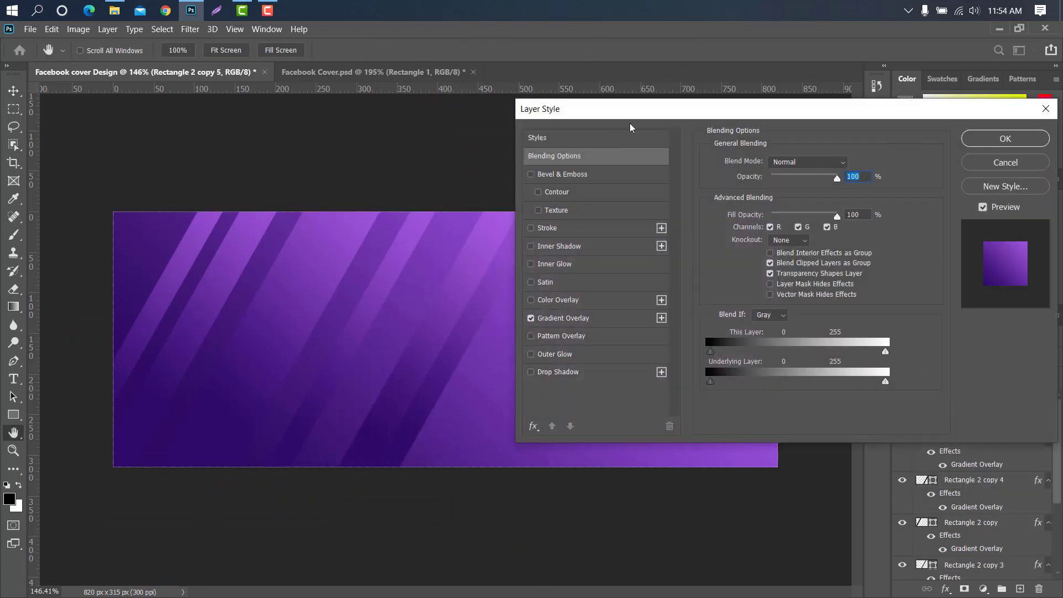
{"action": "left_click_drag", "start_coordinate": [629, 128], "coordinate": [695, 116]}
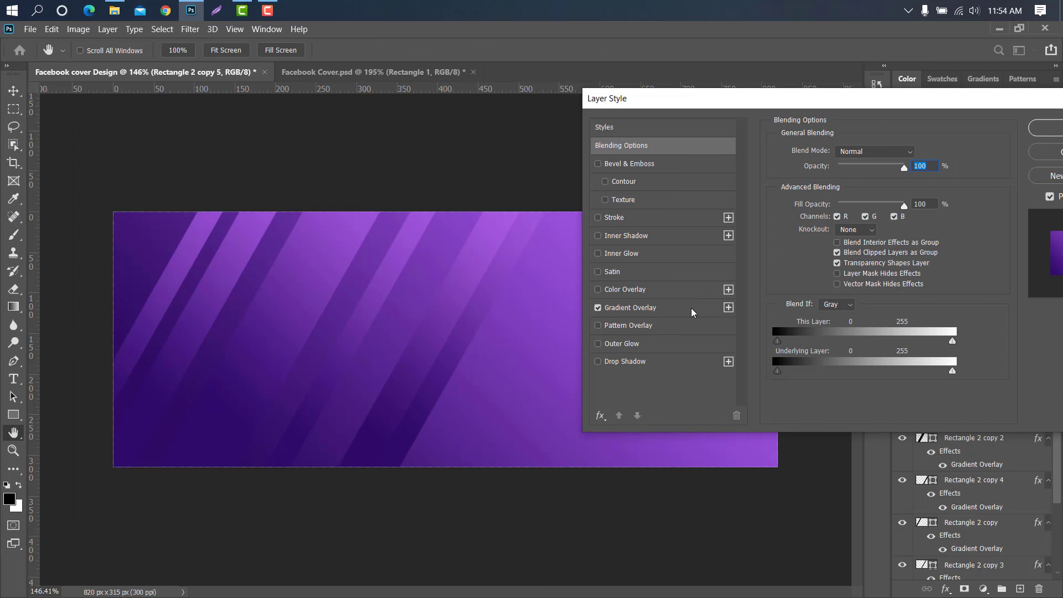
{"action": "left_click", "coordinate": [690, 308]}
{"action": "left_click", "coordinate": [1045, 125]}
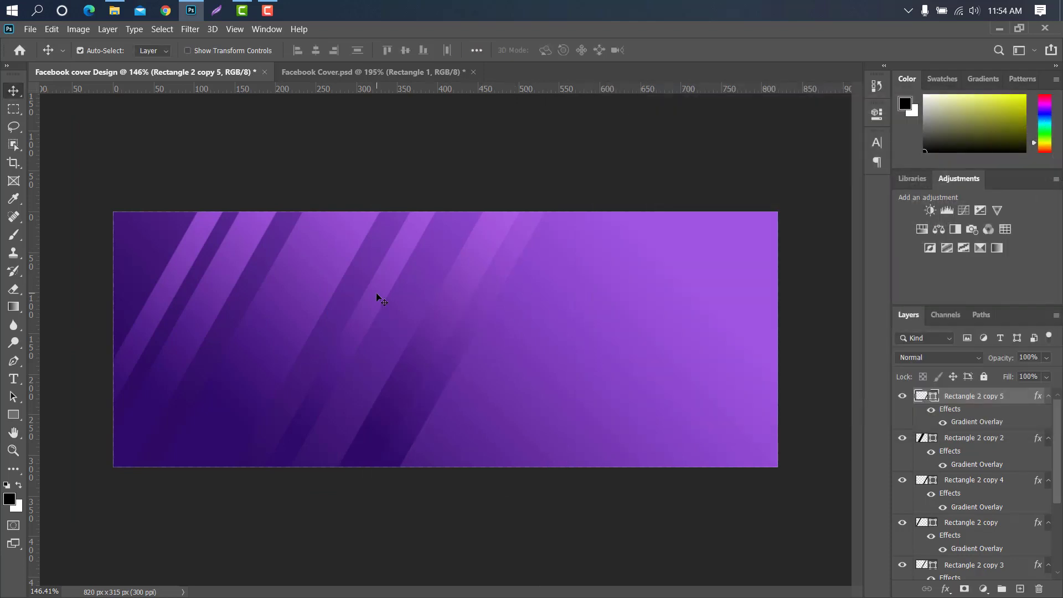
- Add another evenly spaced stripe copy and shift the gradients of it and Rectangle 2 copy 5
{"action": "left_click_drag", "start_coordinate": [376, 292], "coordinate": [516, 290], "text": "alt"}
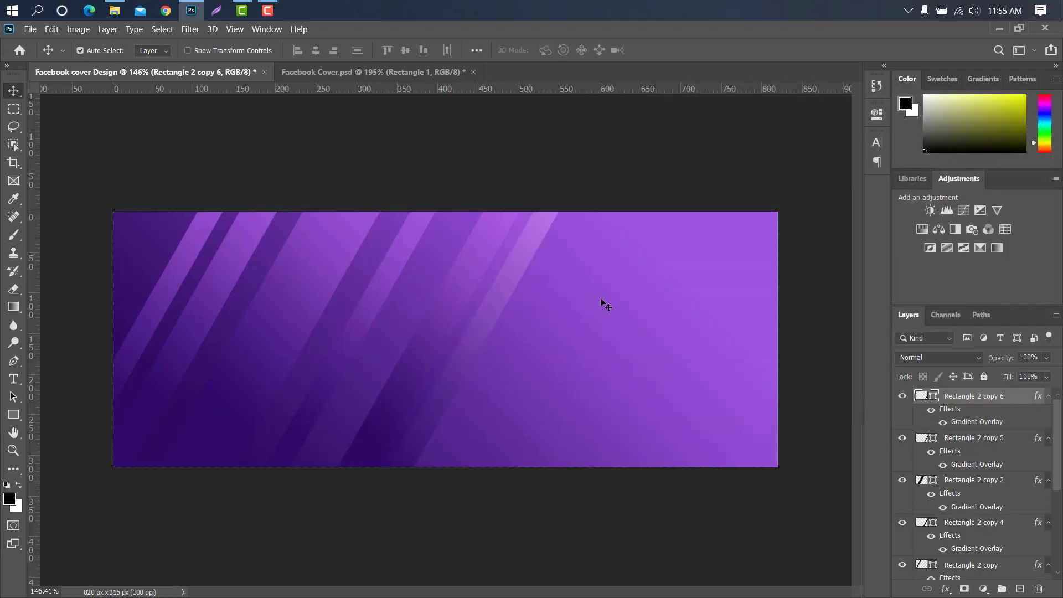
{"action": "left_click_drag", "start_coordinate": [486, 283], "coordinate": [509, 290], "text": "alt"}
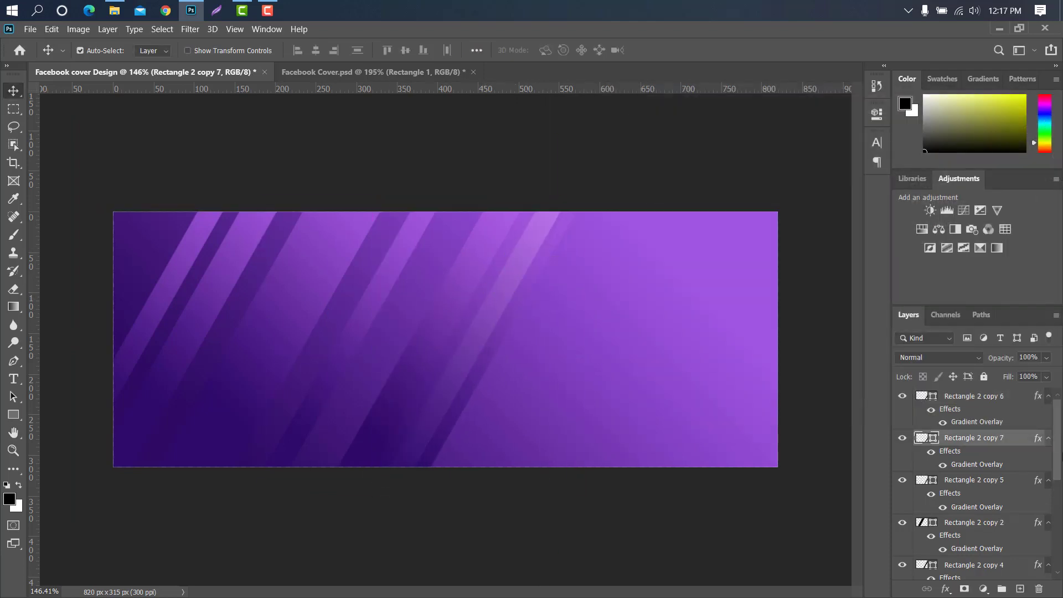
{"action": "double_click", "coordinate": [1018, 441]}
{"action": "left_click_drag", "start_coordinate": [628, 97], "coordinate": [731, 96]}
{"action": "left_click", "coordinate": [657, 304]}
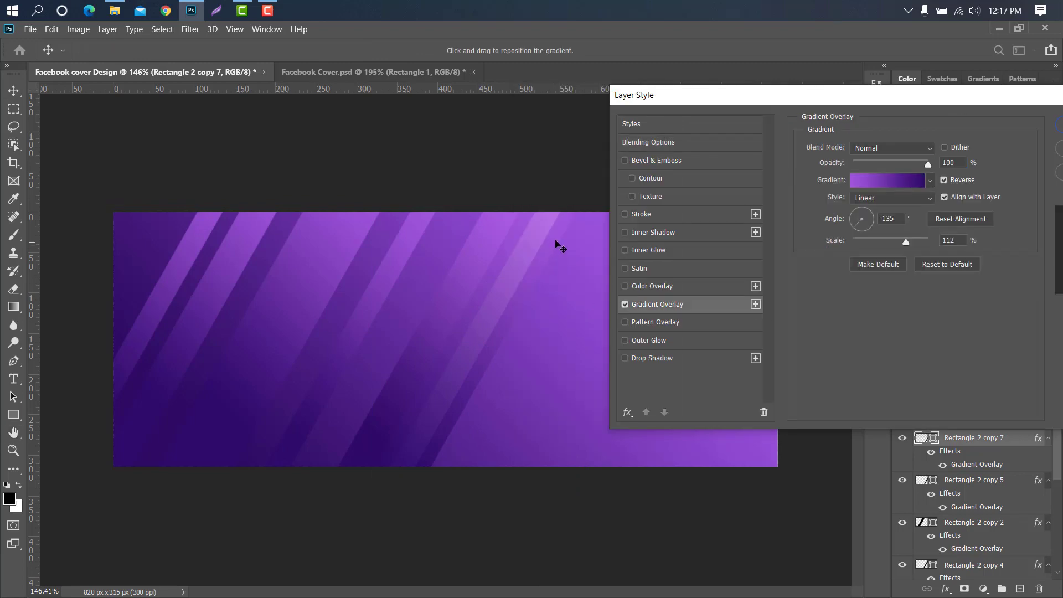
{"action": "left_click_drag", "start_coordinate": [555, 242], "coordinate": [531, 284]}
{"action": "key", "text": "Return"}
{"action": "double_click", "coordinate": [1018, 479]}
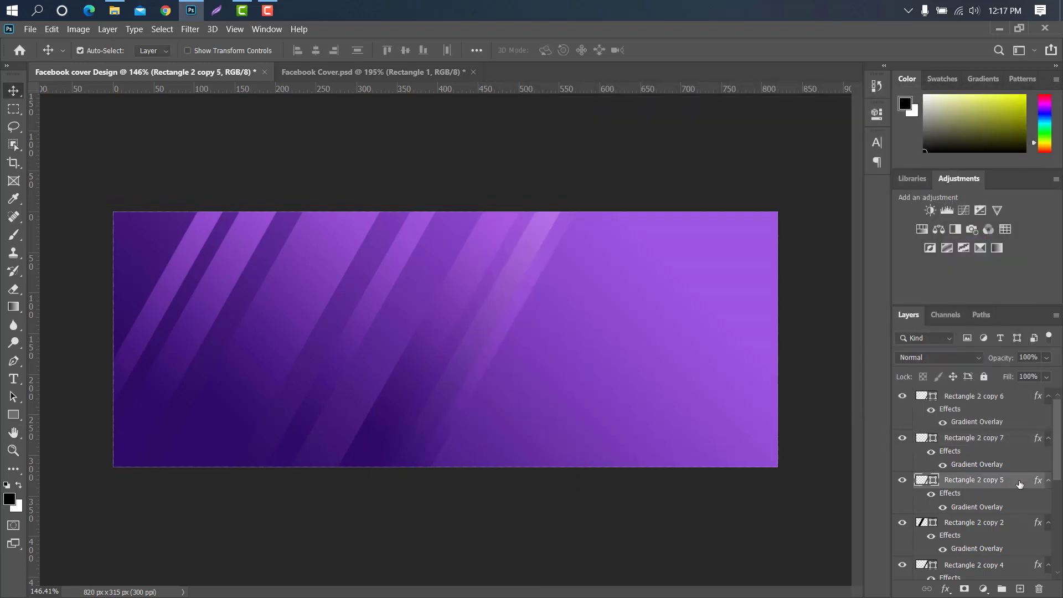
{"action": "left_click", "coordinate": [640, 295]}
{"action": "left_click_drag", "start_coordinate": [525, 237], "coordinate": [506, 244]}
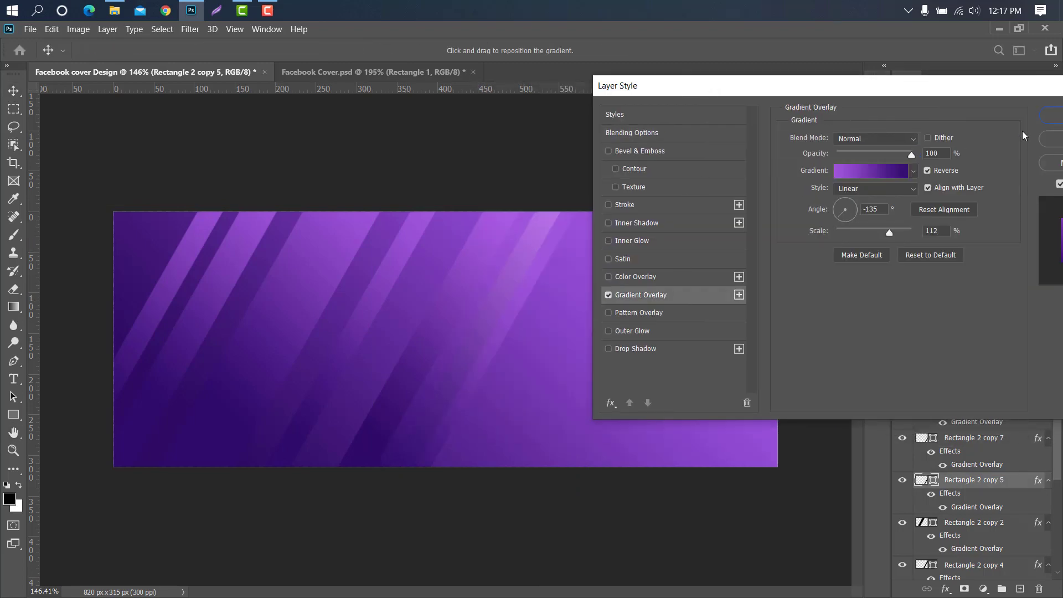
{"action": "key", "text": "Return"}
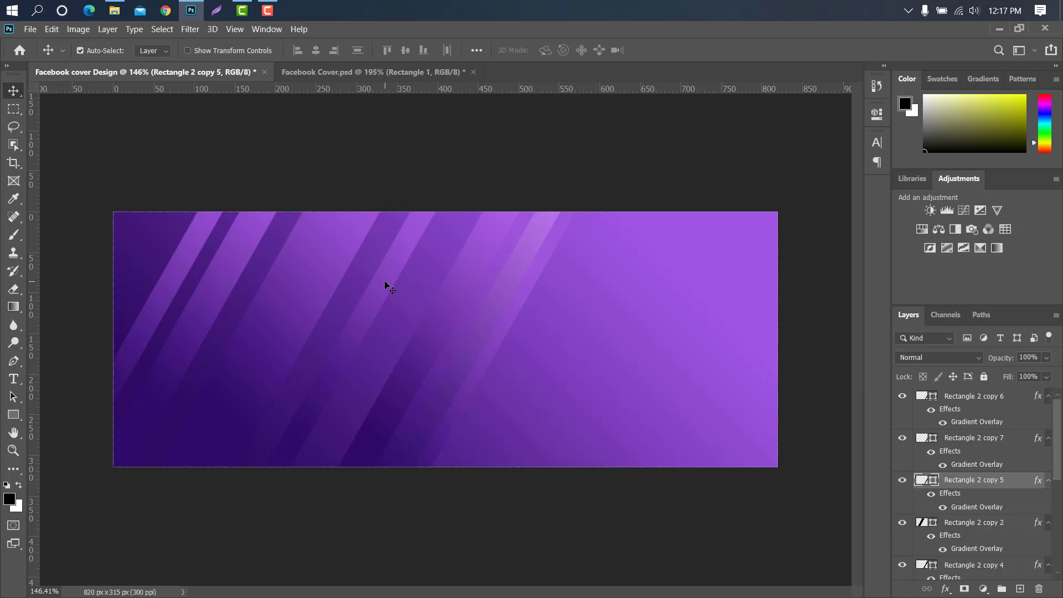
- Duplicate a stripe to the far right and adjust Rectangle 2 copy 8's gradient overlay
{"action": "left_click_drag", "start_coordinate": [385, 282], "coordinate": [732, 343], "text": "alt"}
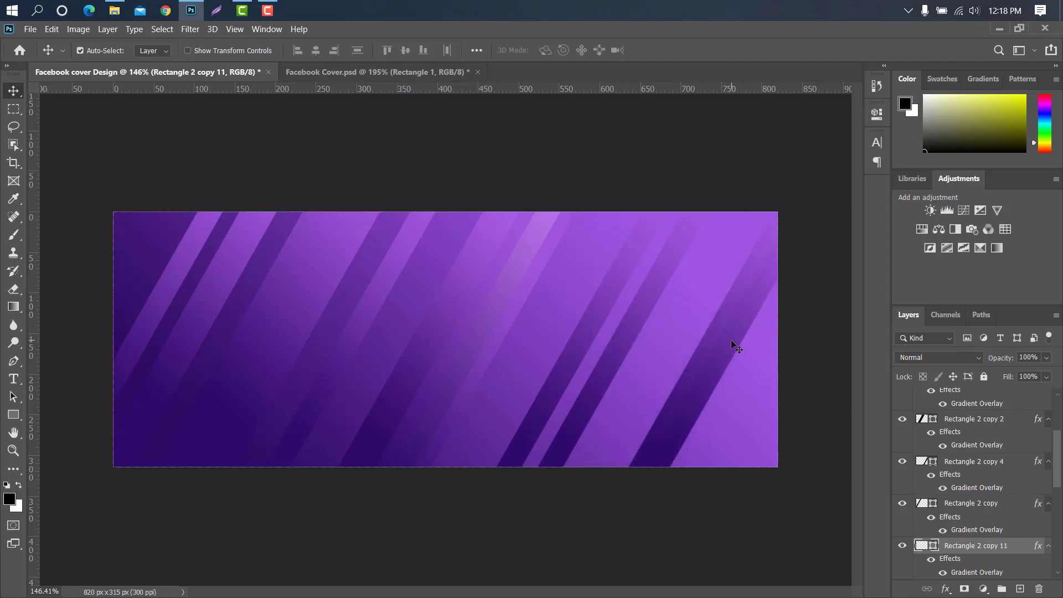
{"action": "left_click", "coordinate": [613, 299]}
{"action": "double_click", "coordinate": [1018, 545]}
{"action": "left_click", "coordinate": [765, 279]}
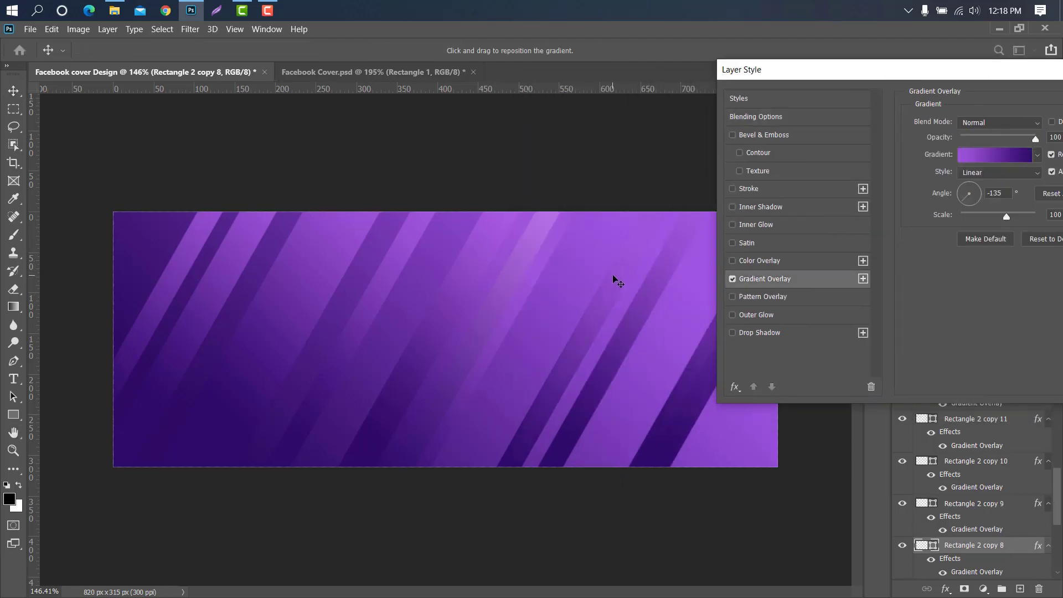
{"action": "left_click_drag", "start_coordinate": [830, 70], "coordinate": [692, 69]}
{"action": "key", "text": "Return"}
- Reposition the gradient overlay within Rectangle 2 copy 9
{"action": "double_click", "coordinate": [1018, 503]}
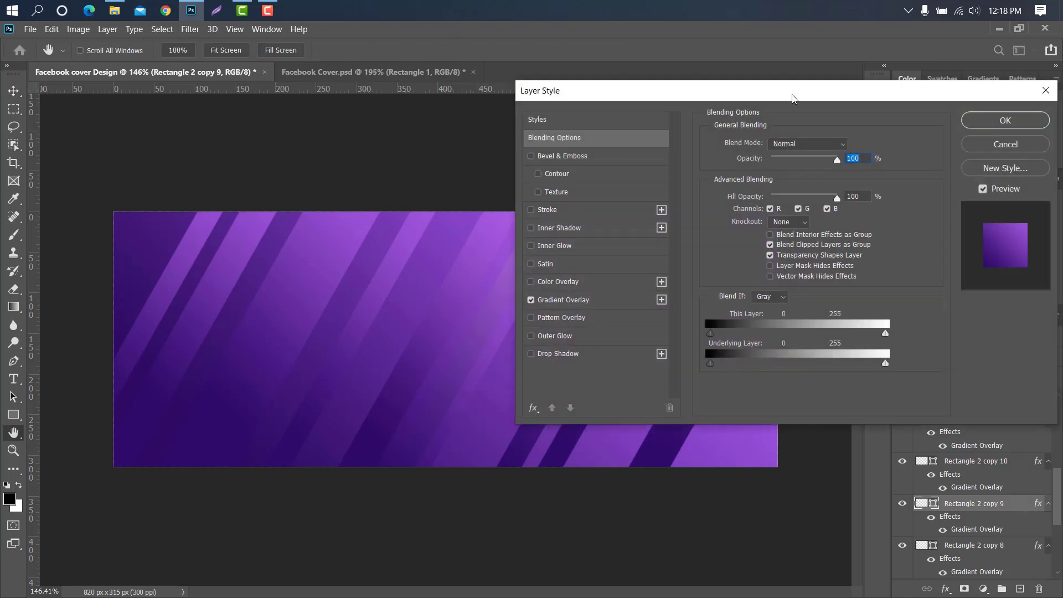
{"action": "left_click_drag", "start_coordinate": [791, 98], "coordinate": [1059, 79]}
{"action": "left_click", "coordinate": [879, 280]}
{"action": "left_click_drag", "start_coordinate": [688, 256], "coordinate": [636, 308]}
{"action": "left_click_drag", "start_coordinate": [896, 71], "coordinate": [705, 125]}
{"action": "key", "text": "Return"}
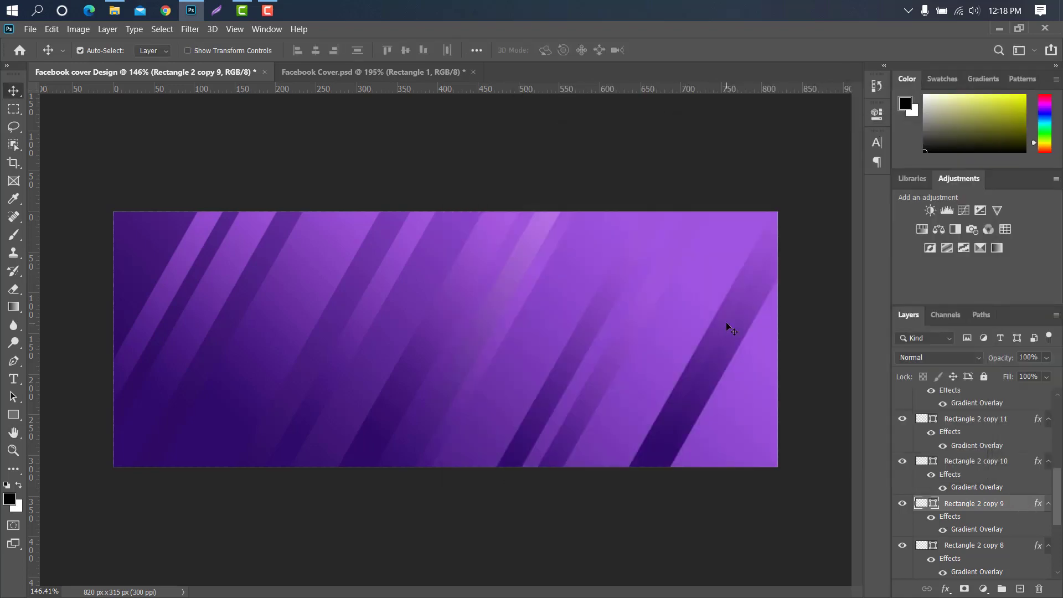
- Adjust the gradient overlays of Rectangle 2 copy 10 and copy 11
{"action": "double_click", "coordinate": [1021, 462]}
{"action": "left_click_drag", "start_coordinate": [613, 135], "coordinate": [741, 290]}
{"action": "key", "text": "Return"}
{"action": "left_click", "coordinate": [1050, 434]}
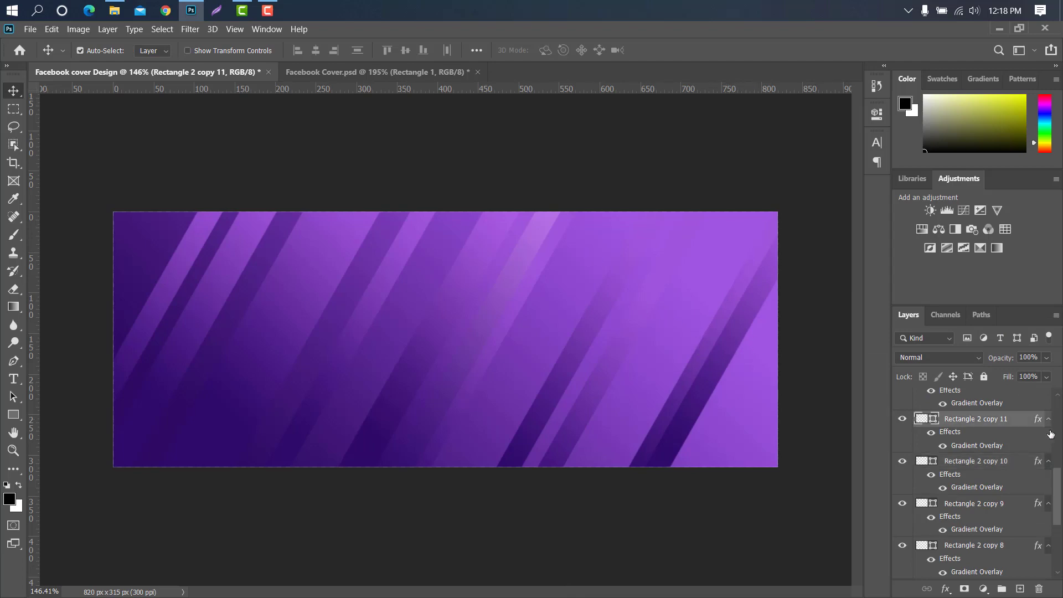
{"action": "double_click", "coordinate": [1050, 434]}
{"action": "left_click_drag", "start_coordinate": [775, 254], "coordinate": [332, 85]}
{"action": "left_click", "coordinate": [122, 294]}
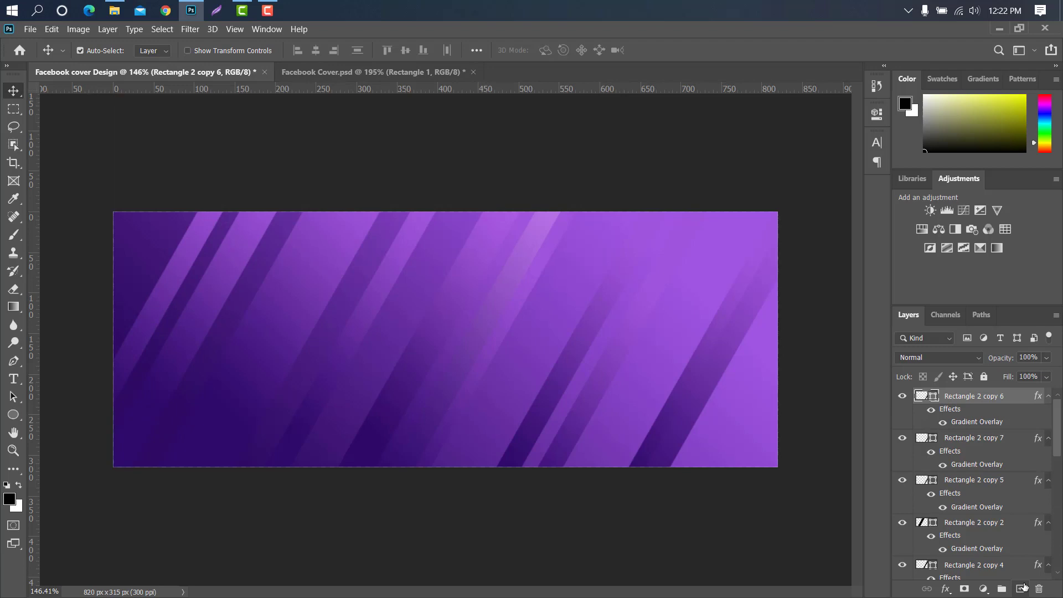
- Add a new layer and draw a black circle, Ellipse 1, with a 0 px outline on the right
{"action": "left_click", "coordinate": [1021, 589]}
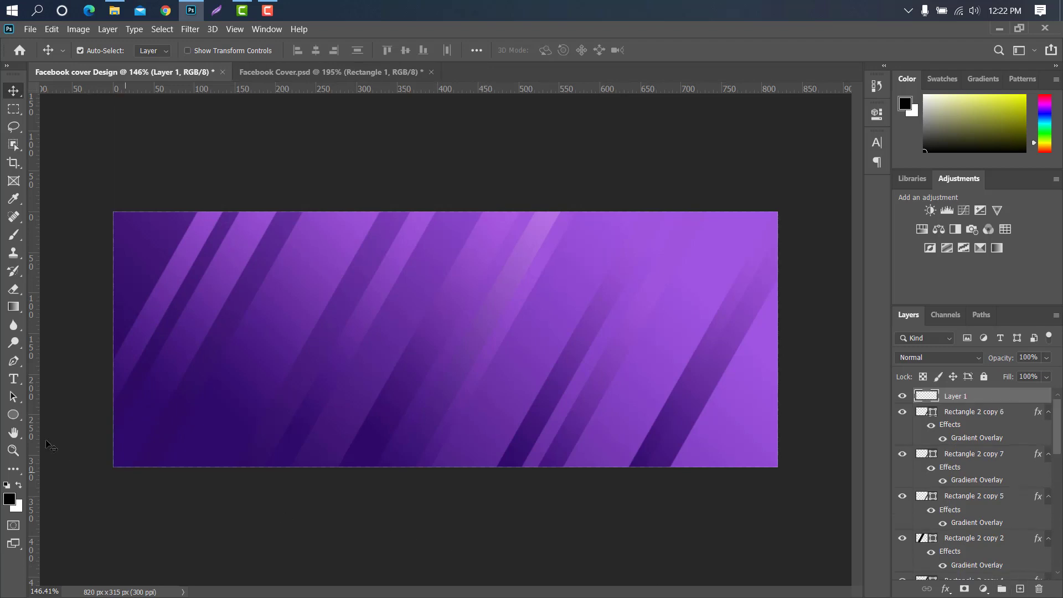
{"action": "left_click_drag", "start_coordinate": [15, 421], "coordinate": [61, 444]}
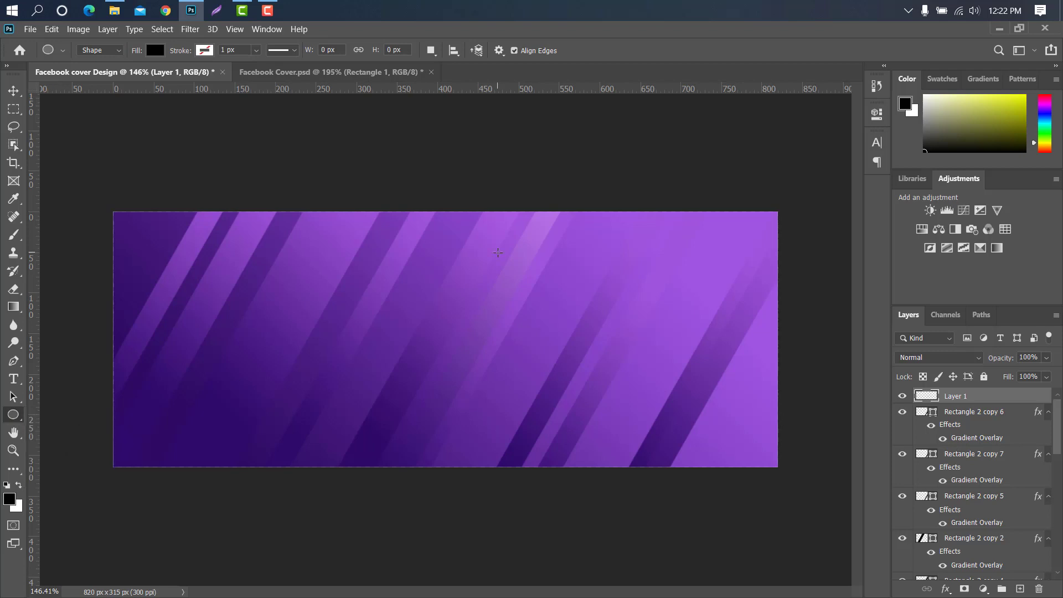
{"action": "left_click_drag", "start_coordinate": [498, 252], "coordinate": [714, 469]}
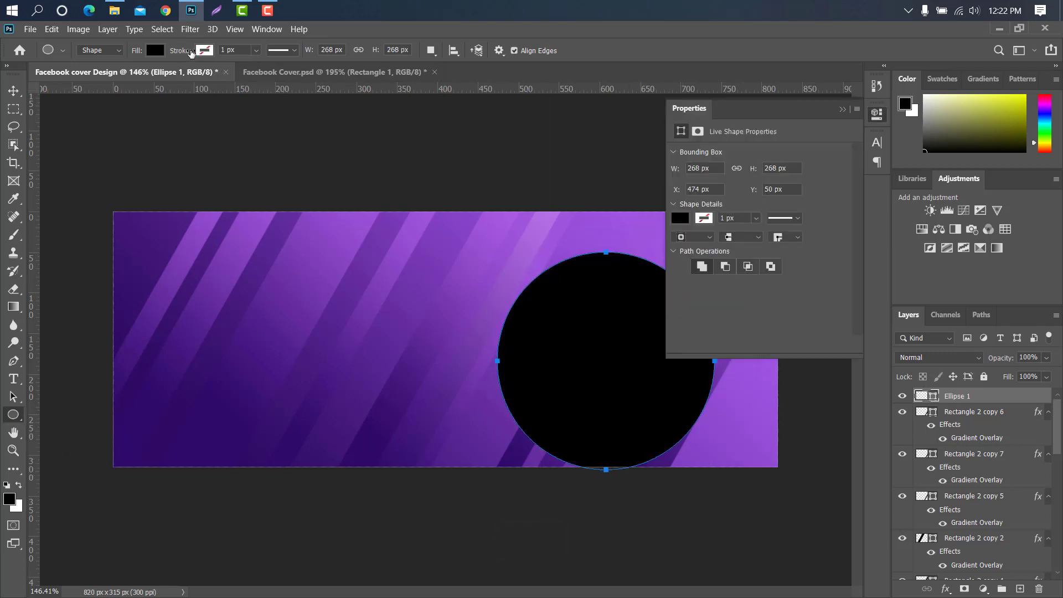
{"action": "left_click_drag", "start_coordinate": [177, 52], "coordinate": [171, 52]}
{"action": "left_click", "coordinate": [842, 109]}
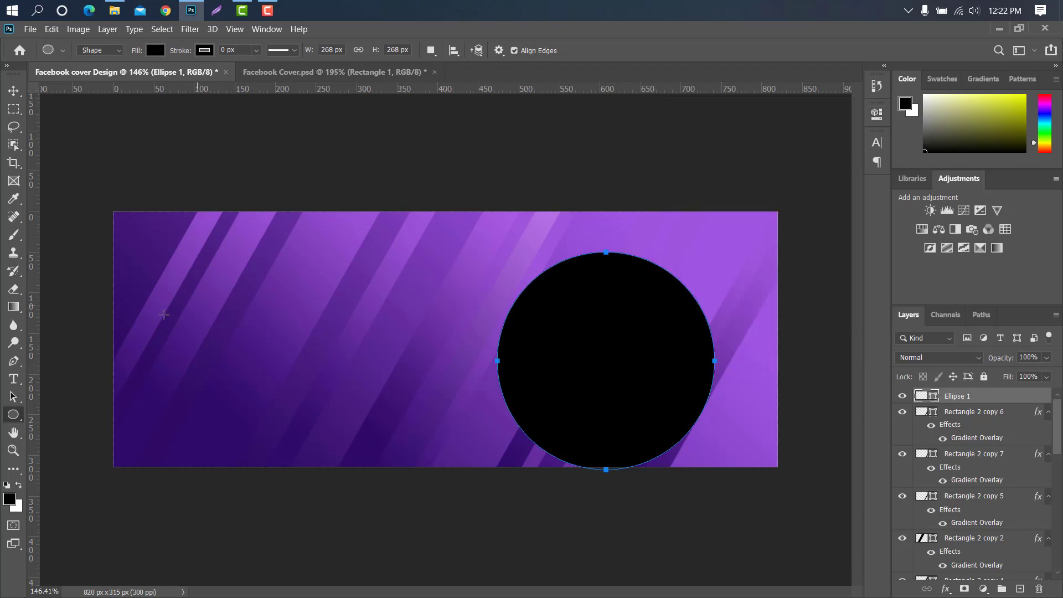
- Enlarge the circle to about 134% toward the lower right and fill it #ffffff
{"action": "left_click", "coordinate": [14, 90]}
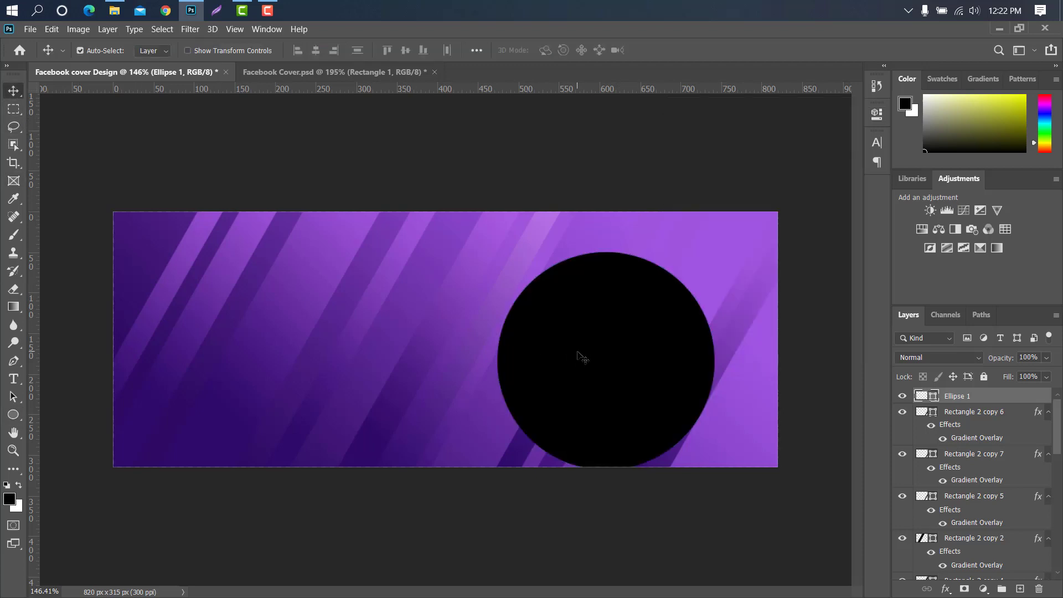
{"action": "key", "text": "ctrl+t"}
{"action": "left_click_drag", "start_coordinate": [578, 356], "coordinate": [665, 400]}
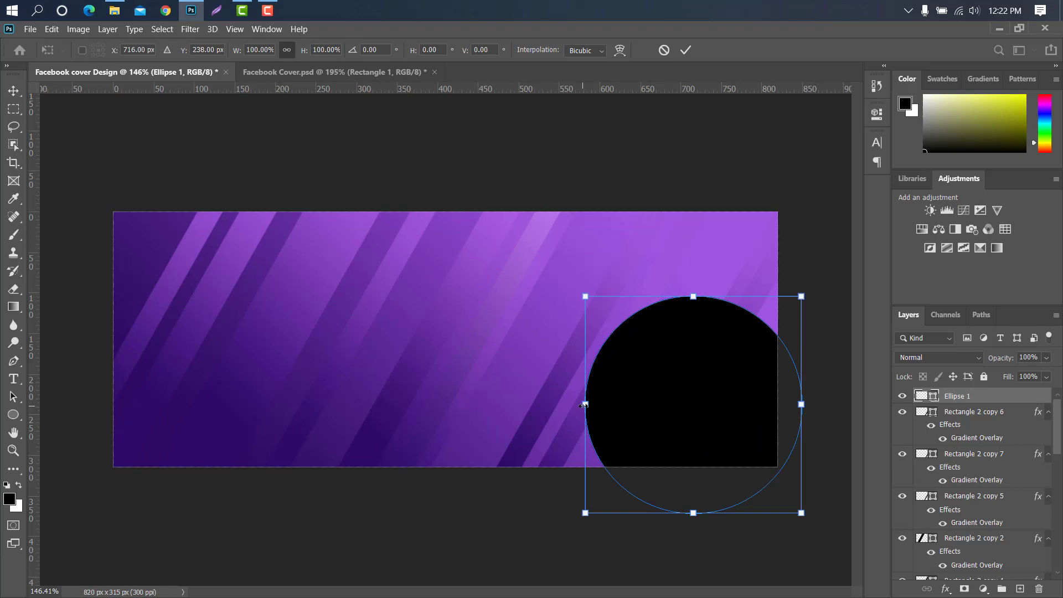
{"action": "left_click_drag", "start_coordinate": [585, 404], "coordinate": [518, 401]}
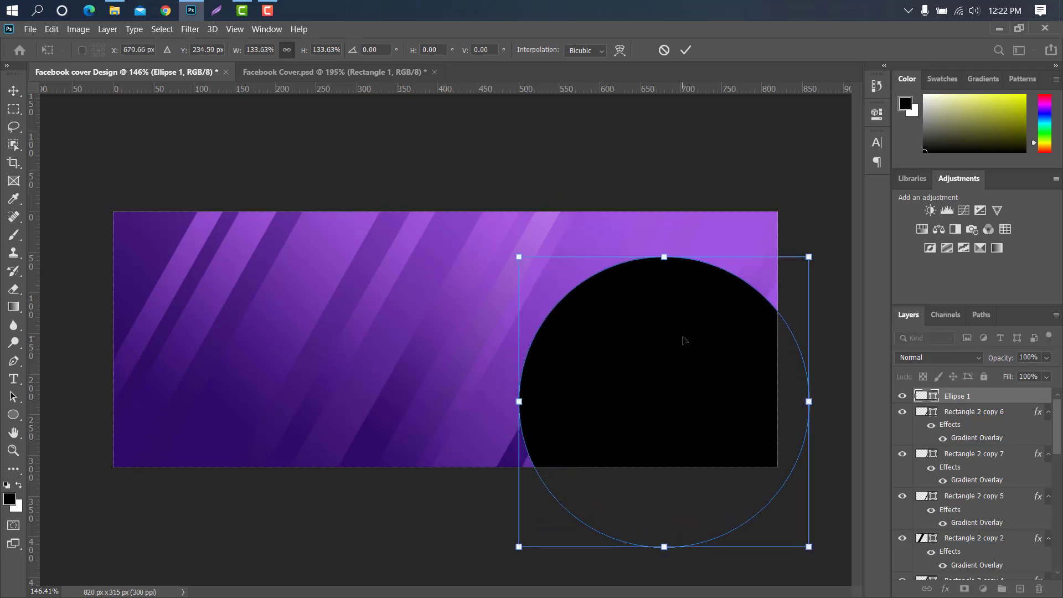
{"action": "left_click", "coordinate": [685, 49]}
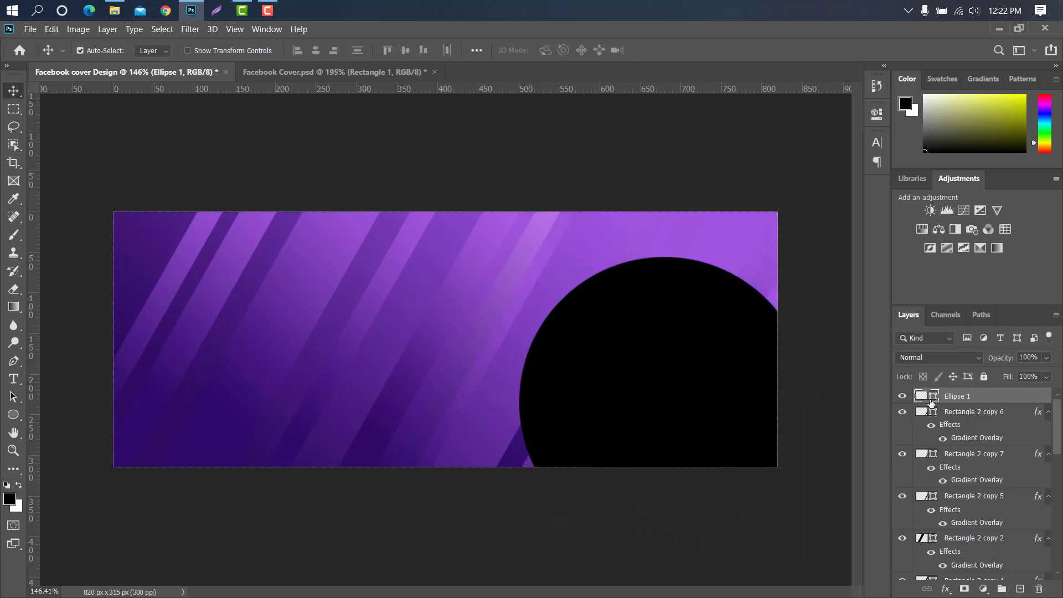
{"action": "double_click", "coordinate": [933, 395]}
{"action": "type", "text": "ffffff"}
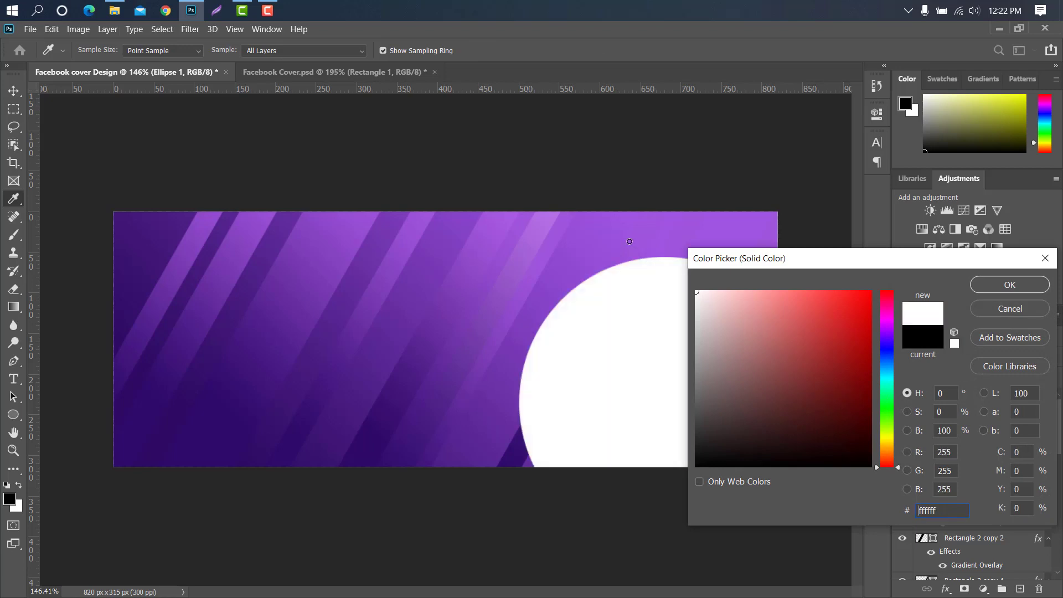
{"action": "left_click", "coordinate": [988, 284]}
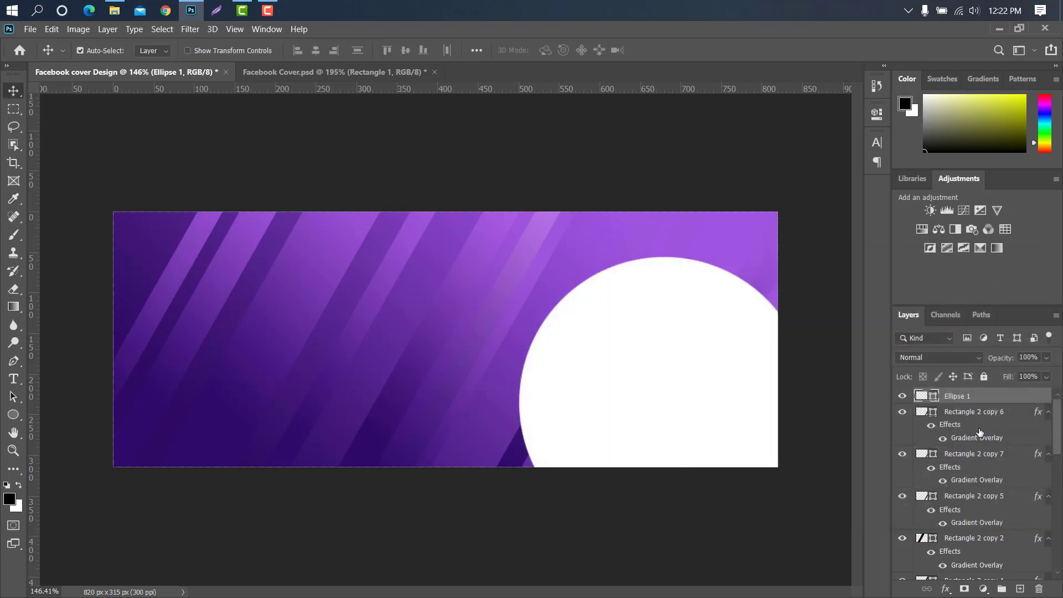
- Duplicate Ellipse 1, hide the original, and give the copy no fill and a 3 px white dashed stroke
{"action": "left_click_drag", "start_coordinate": [1012, 396], "coordinate": [1019, 588]}
{"action": "left_click", "coordinate": [902, 411]}
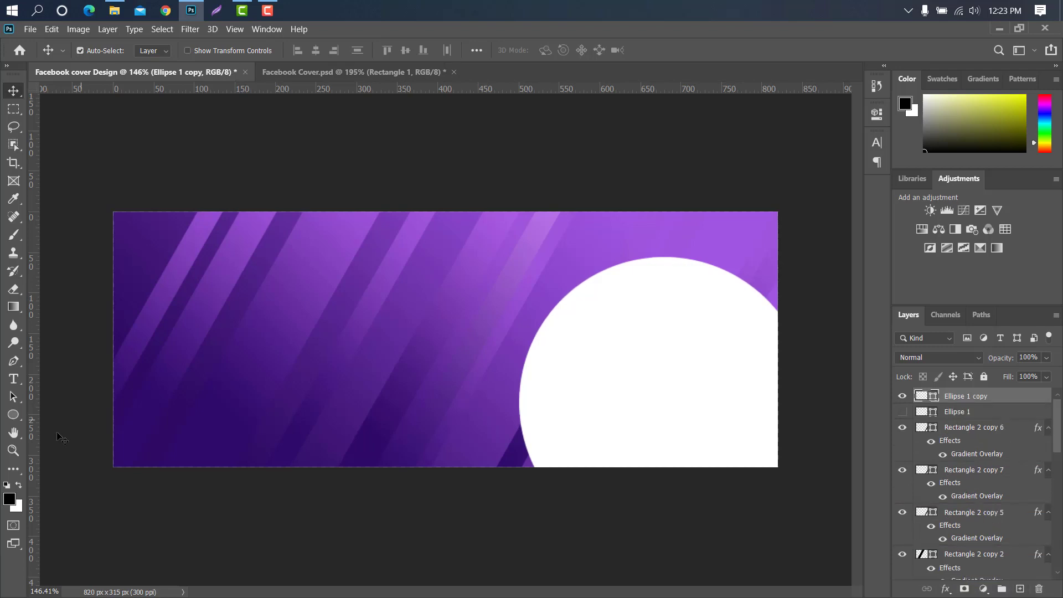
{"action": "left_click", "coordinate": [13, 414]}
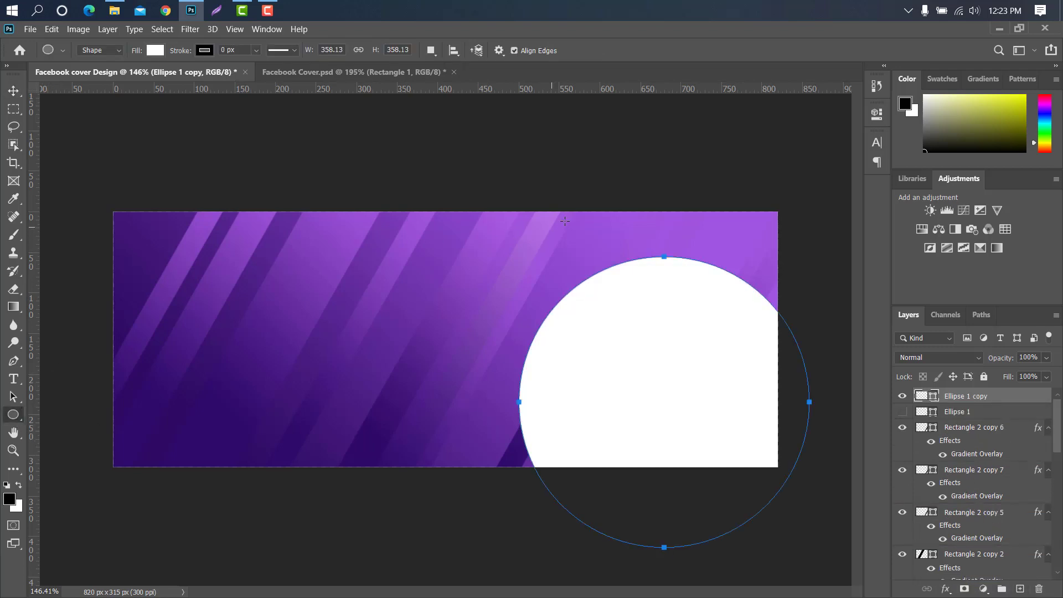
{"action": "left_click", "coordinate": [155, 51]}
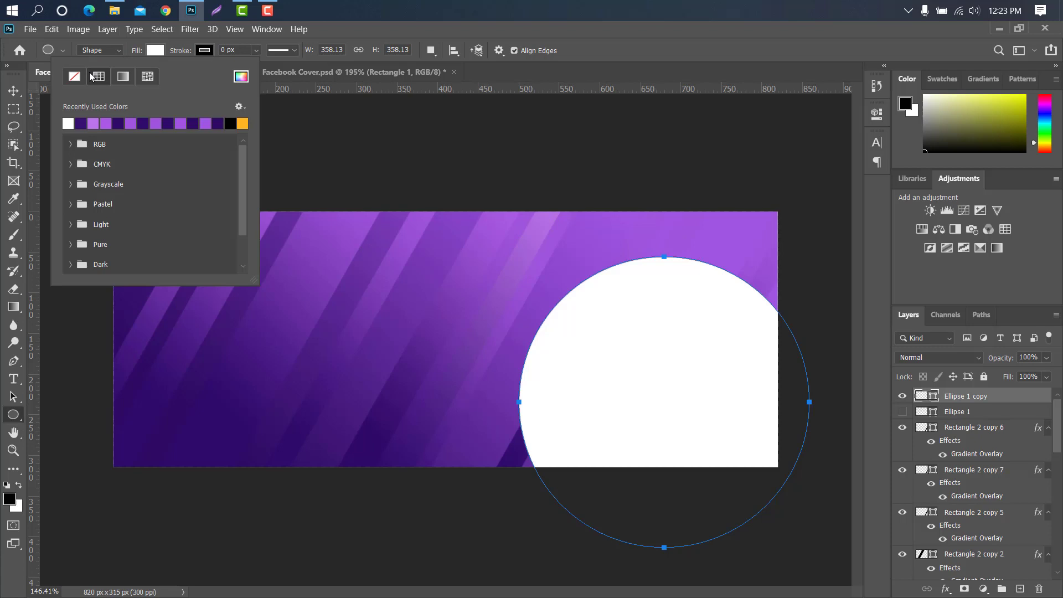
{"action": "left_click", "coordinate": [76, 77]}
{"action": "left_click", "coordinate": [210, 53]}
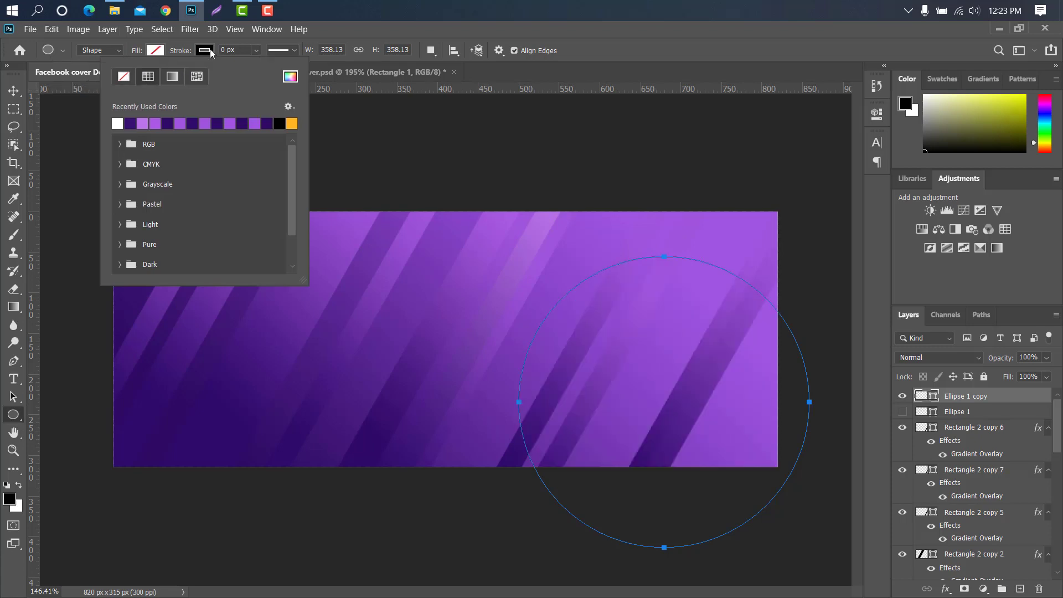
{"action": "left_click_drag", "start_coordinate": [176, 51], "coordinate": [183, 54]}
{"action": "left_click", "coordinate": [283, 50]}
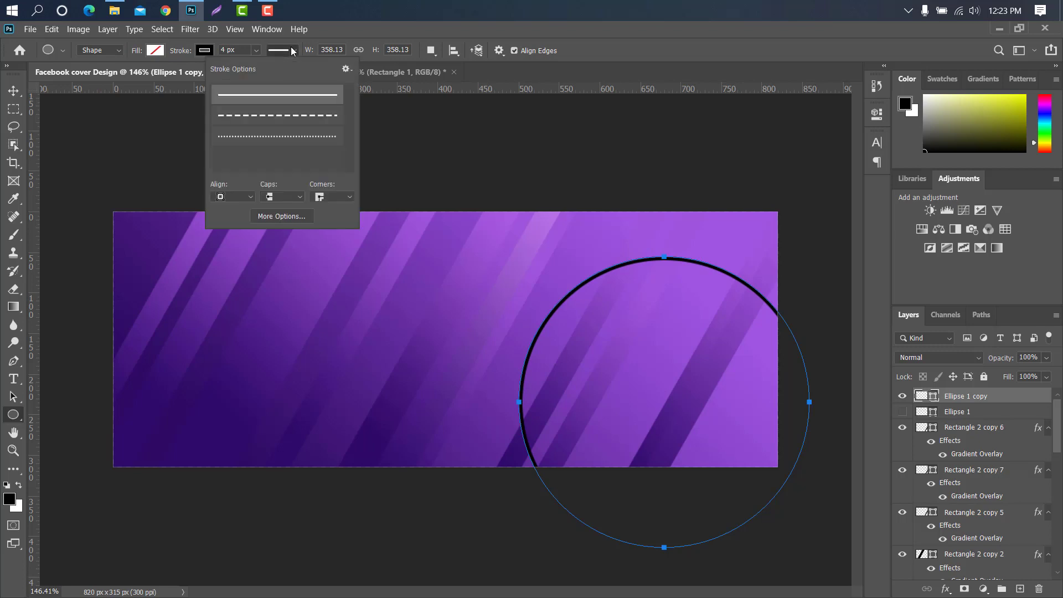
{"action": "left_click", "coordinate": [279, 115]}
{"action": "left_click", "coordinate": [206, 51]}
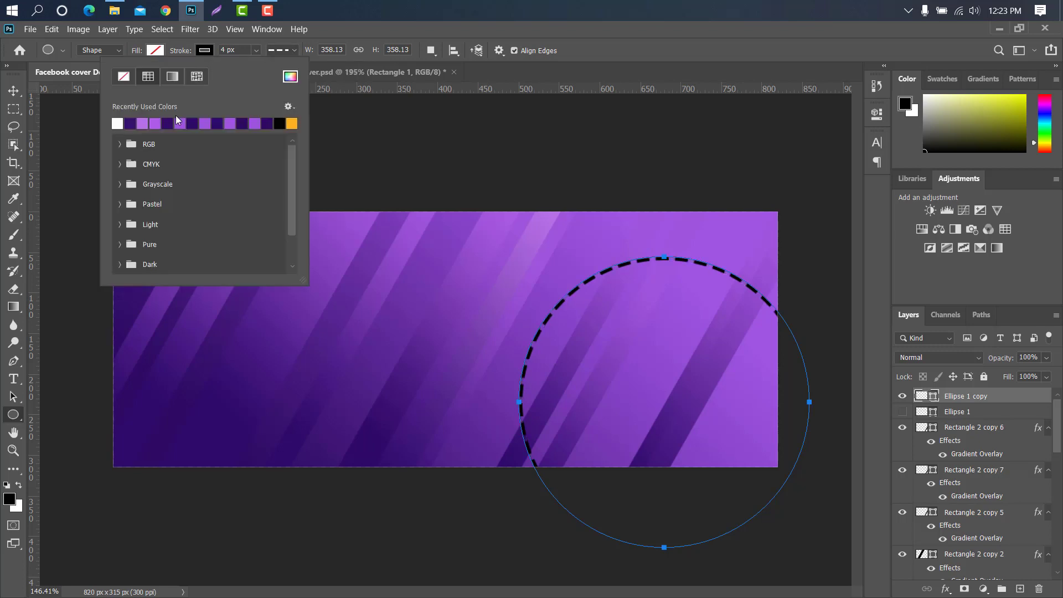
{"action": "left_click", "coordinate": [116, 122]}
{"action": "left_click_drag", "start_coordinate": [190, 52], "coordinate": [187, 52]}
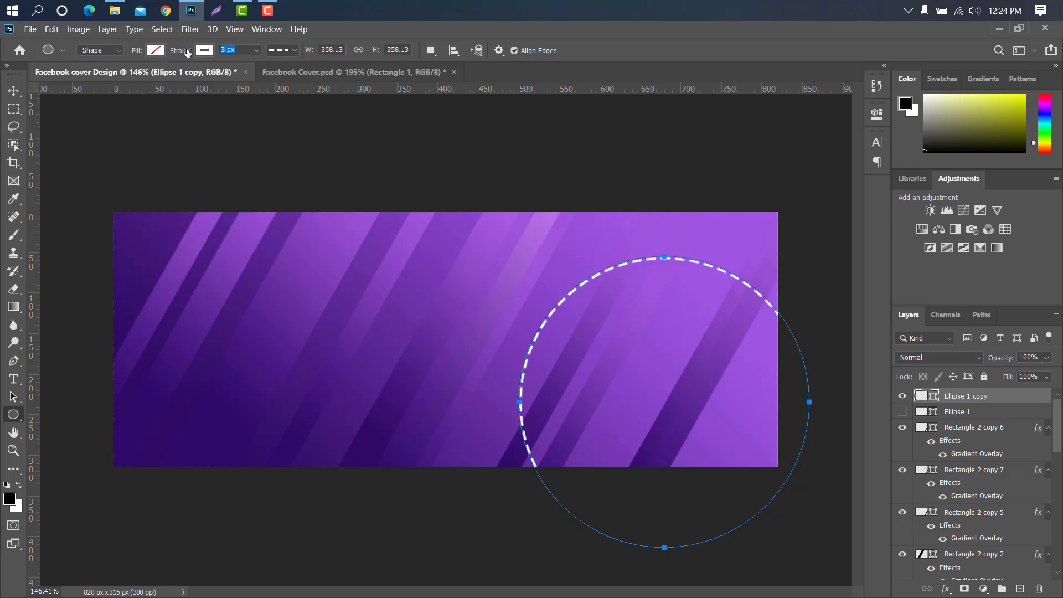
{"action": "key", "text": "Return"}
- Show Ellipse 1 again, nudge it slightly down, and shrink it inside the dashed ring
{"action": "left_click", "coordinate": [13, 90]}
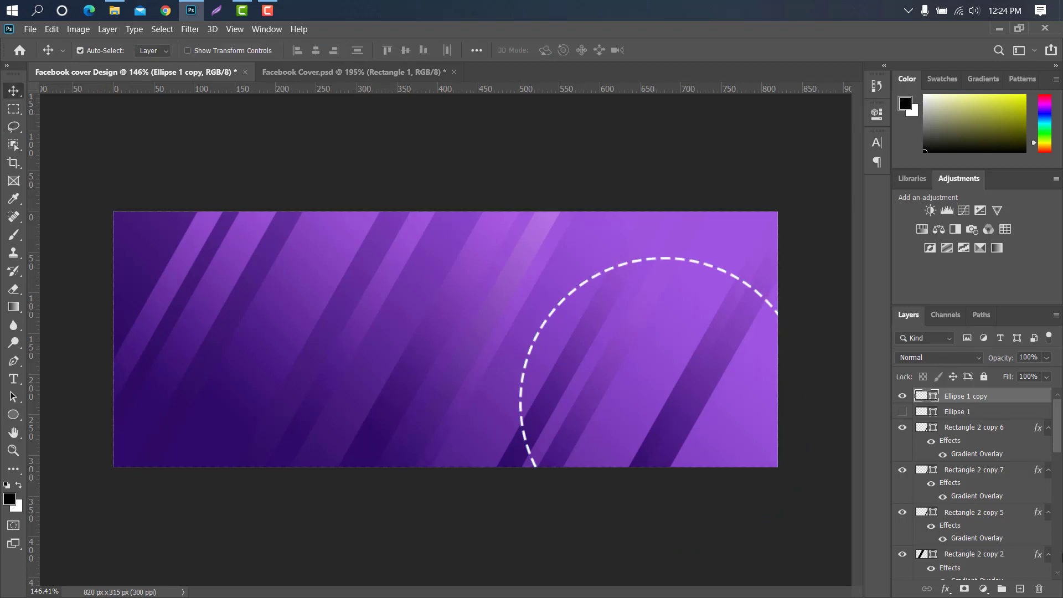
{"action": "left_click", "coordinate": [997, 416]}
{"action": "left_click", "coordinate": [902, 412]}
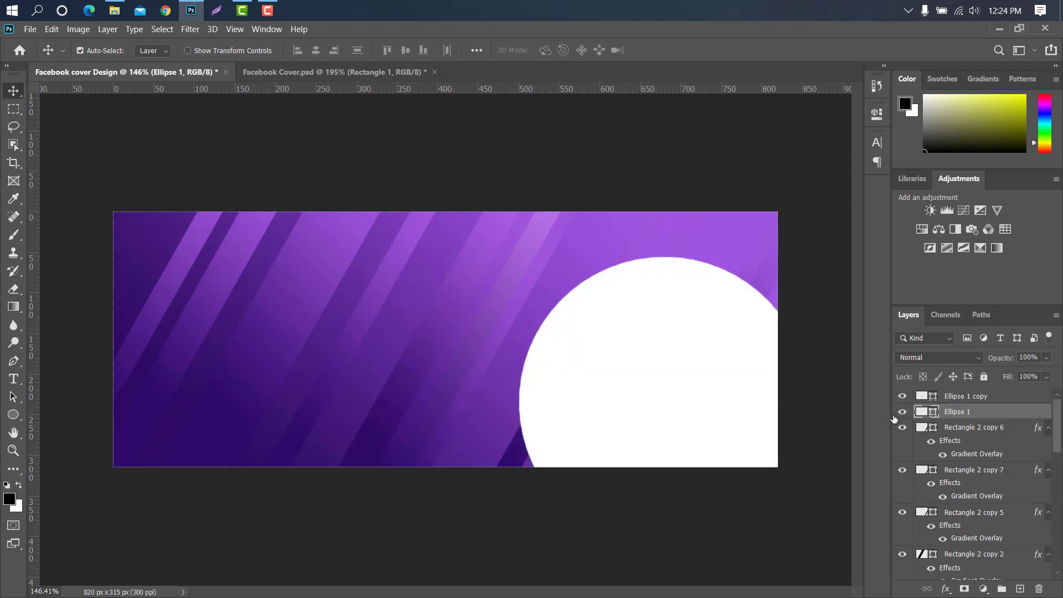
{"action": "left_click_drag", "start_coordinate": [612, 347], "coordinate": [607, 354]}
{"action": "key", "text": "ctrl+t"}
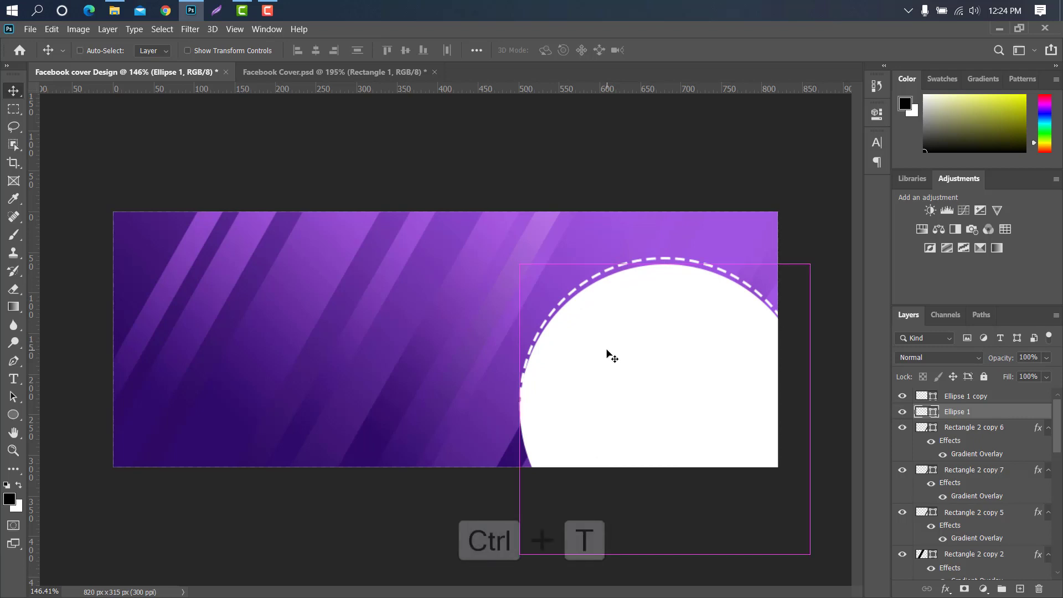
{"action": "left_click_drag", "start_coordinate": [665, 553], "coordinate": [664, 540]}
{"action": "left_click", "coordinate": [685, 51]}
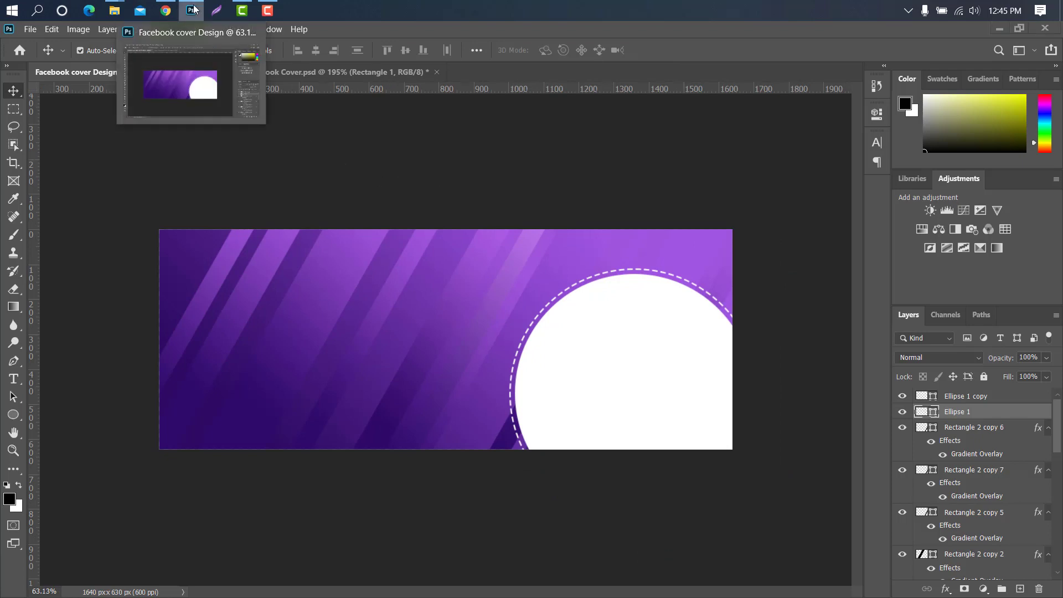
- Drag Manhattan-New-York-Skyline-Wall-Mural.jpg from the City Image folder onto the banner
{"action": "left_click", "coordinate": [194, 9]}
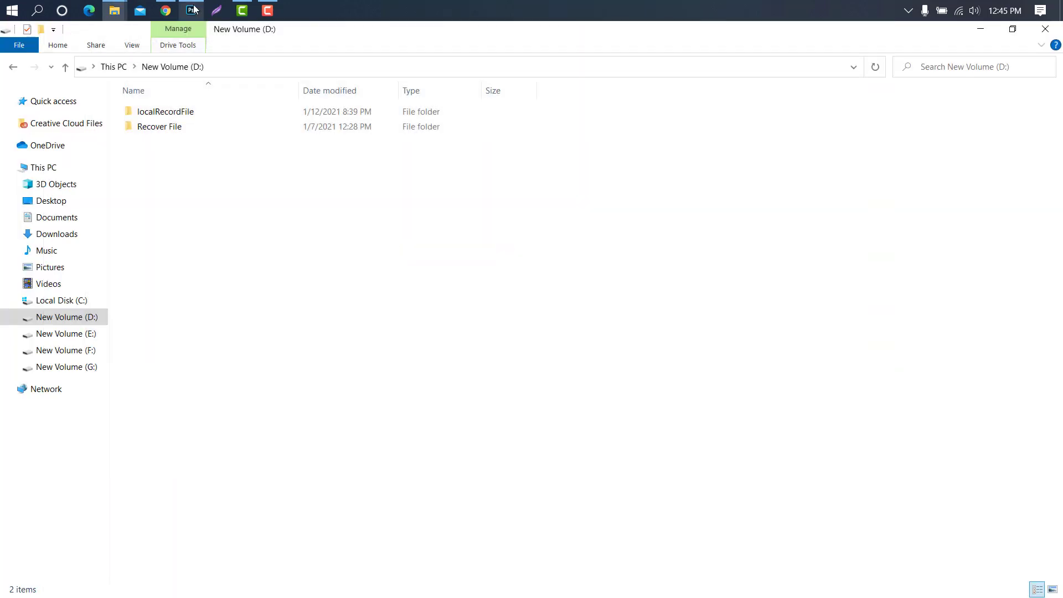
{"action": "mouse_move", "coordinate": [122, 12]}
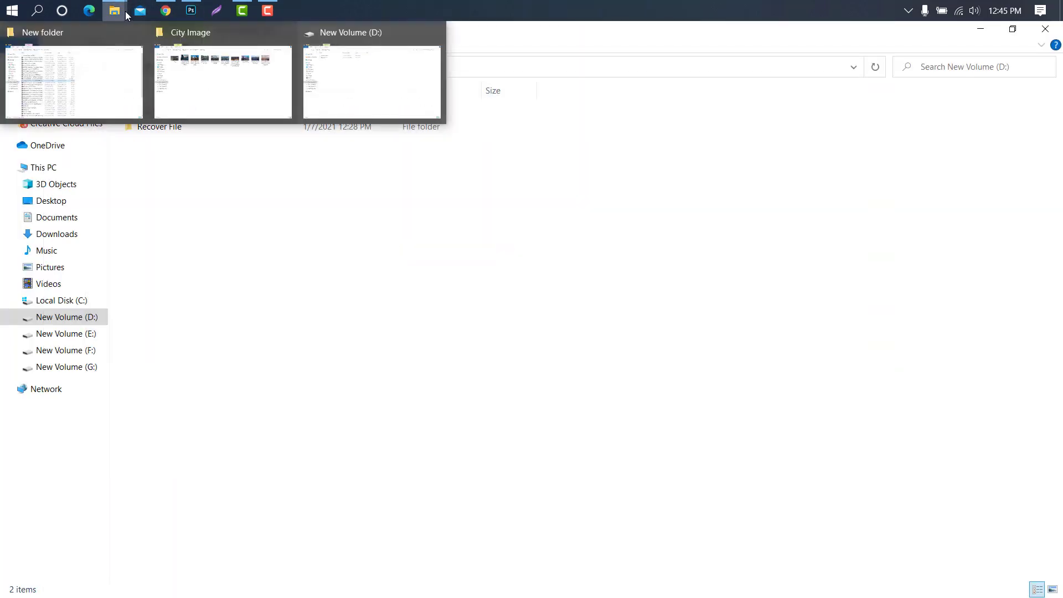
{"action": "left_click", "coordinate": [245, 70]}
{"action": "left_click_drag", "start_coordinate": [887, 176], "coordinate": [612, 373]}
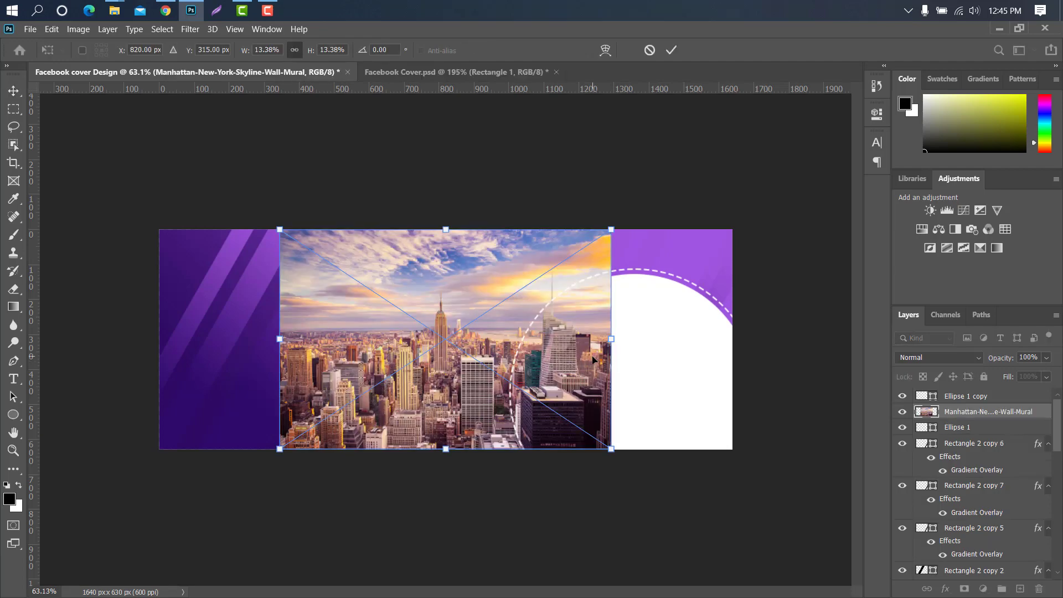
- Place the skyline photo on the right half and clip it to Ellipse 1, then select Ellipse 1 copy
{"action": "left_click_drag", "start_coordinate": [456, 325], "coordinate": [636, 347]}
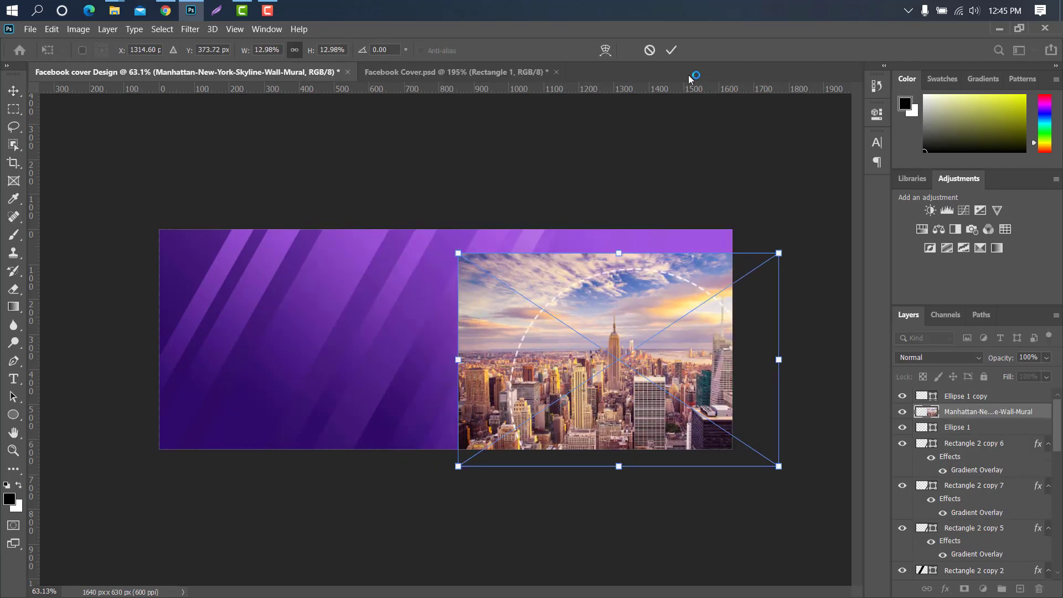
{"action": "left_click", "coordinate": [671, 50]}
{"action": "right_click", "coordinate": [1047, 414]}
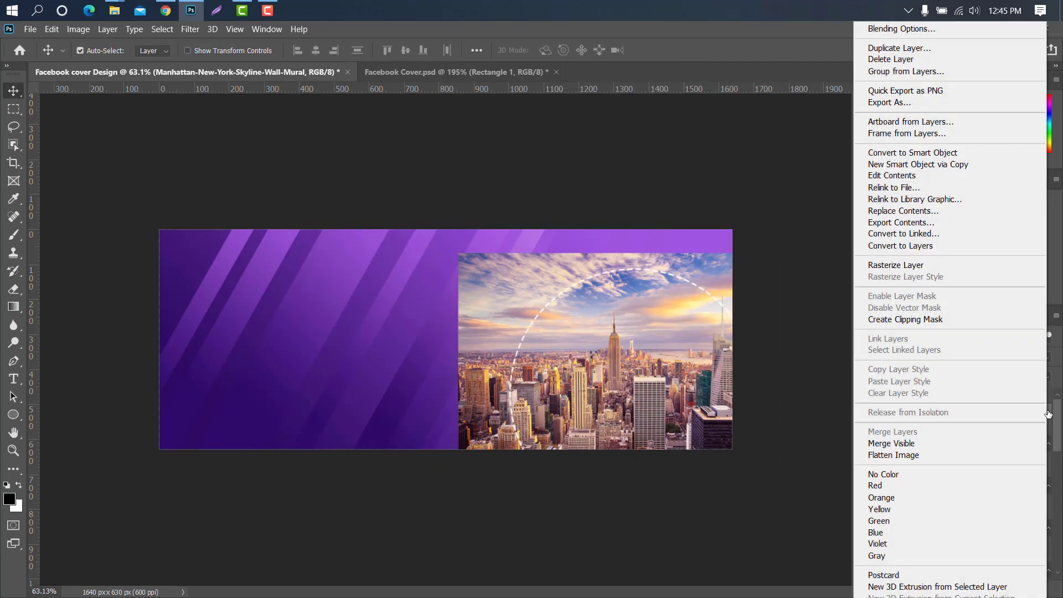
{"action": "left_click", "coordinate": [931, 320]}
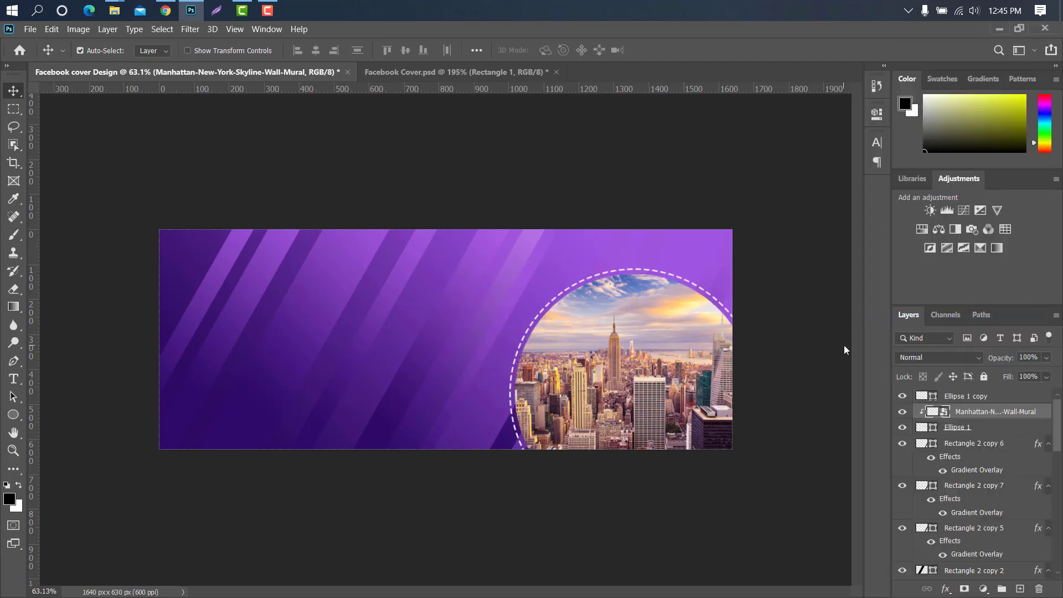
{"action": "left_click_drag", "start_coordinate": [651, 349], "coordinate": [667, 327]}
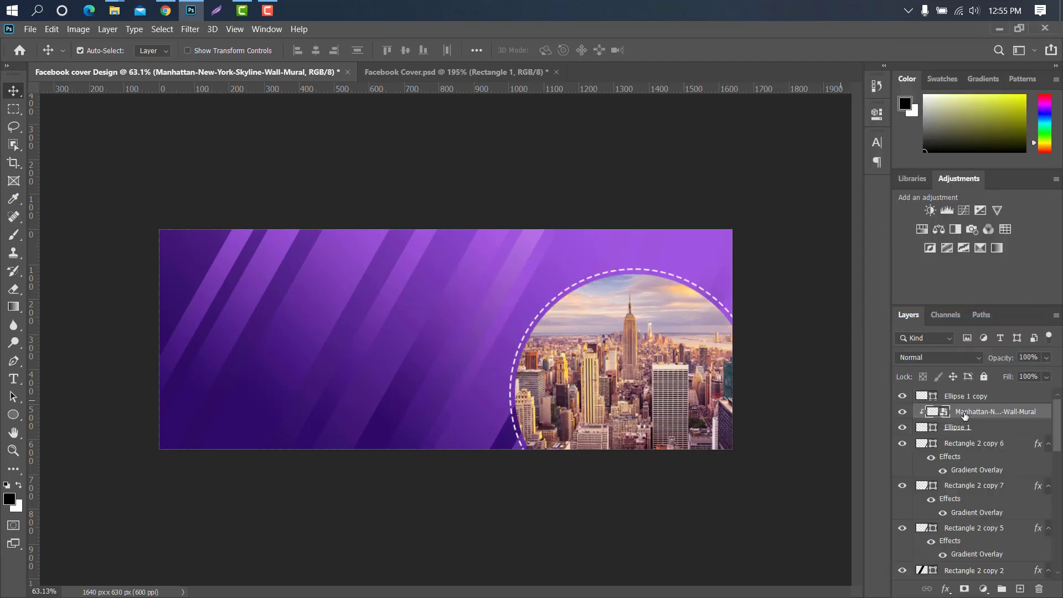
{"action": "left_click", "coordinate": [1006, 396]}
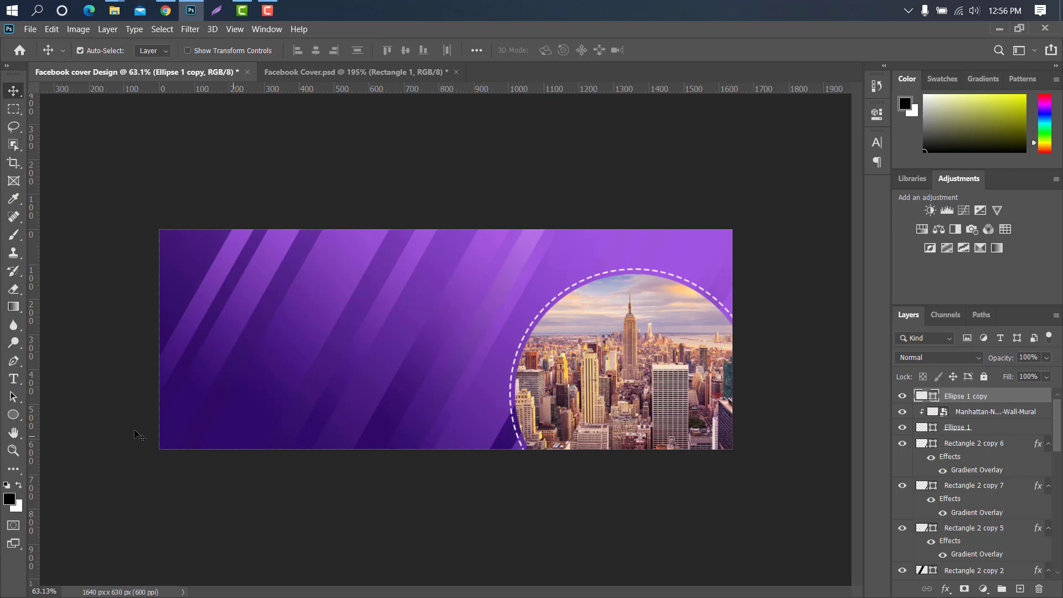
- Draw a small 44 px white circle with 0 px stroke and move it to the top right
{"action": "left_click", "coordinate": [13, 415]}
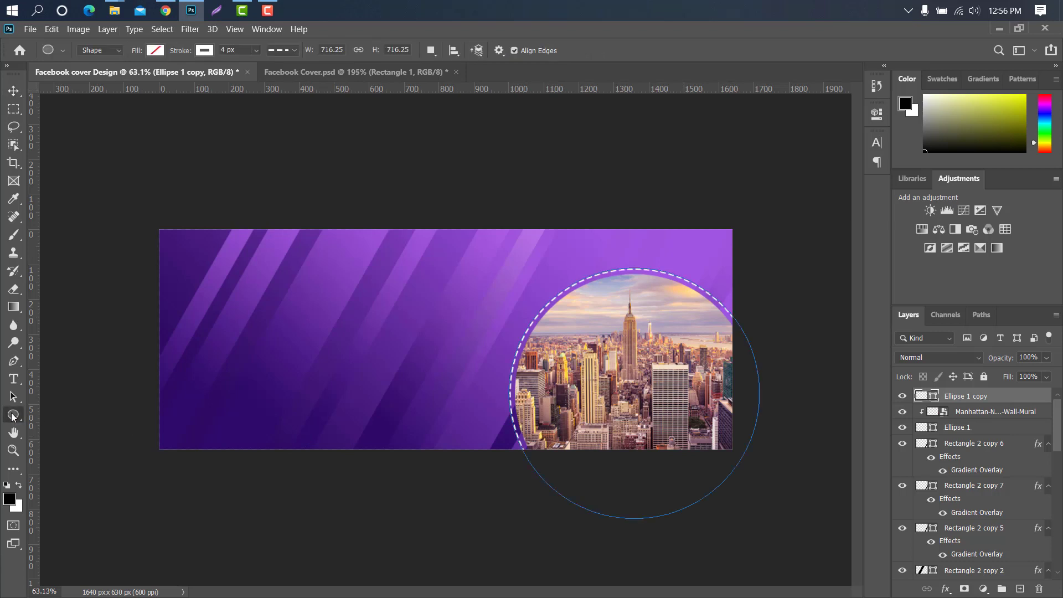
{"action": "left_click_drag", "start_coordinate": [263, 388], "coordinate": [279, 404]}
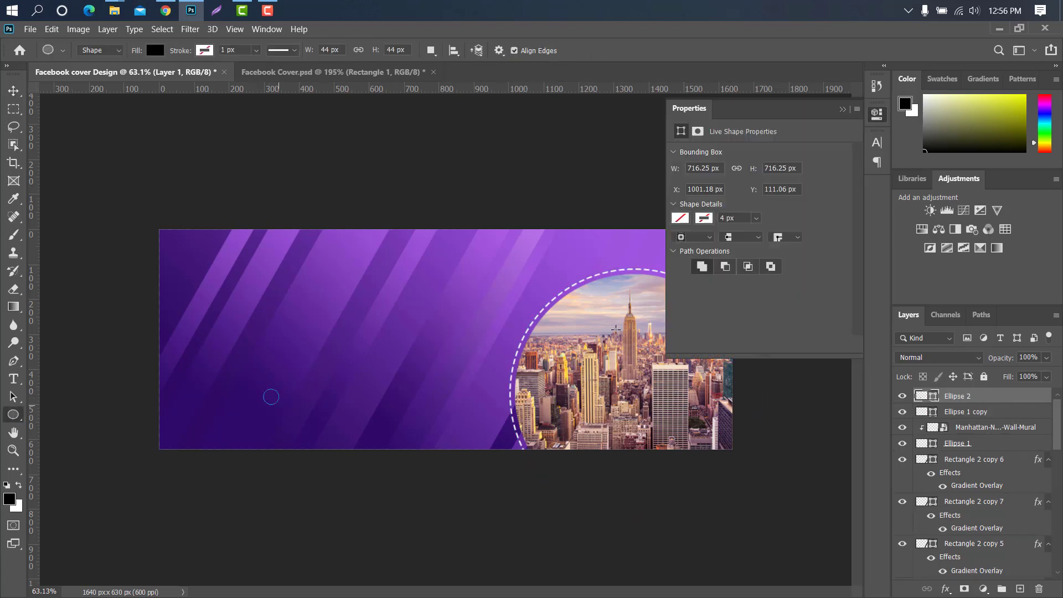
{"action": "left_click", "coordinate": [700, 219]}
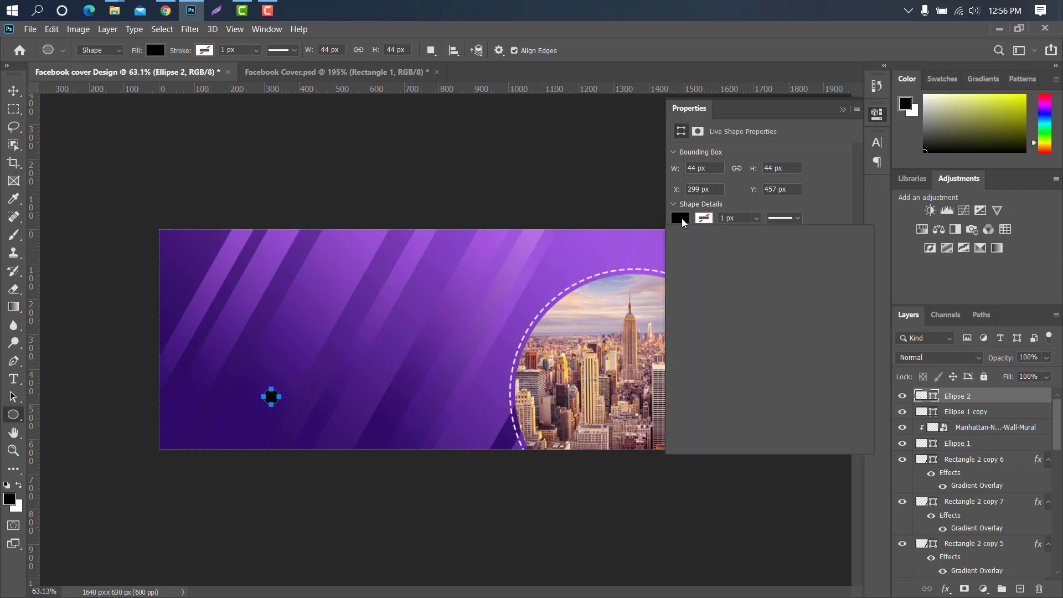
{"action": "double_click", "coordinate": [681, 291]}
{"action": "type", "text": "0"}
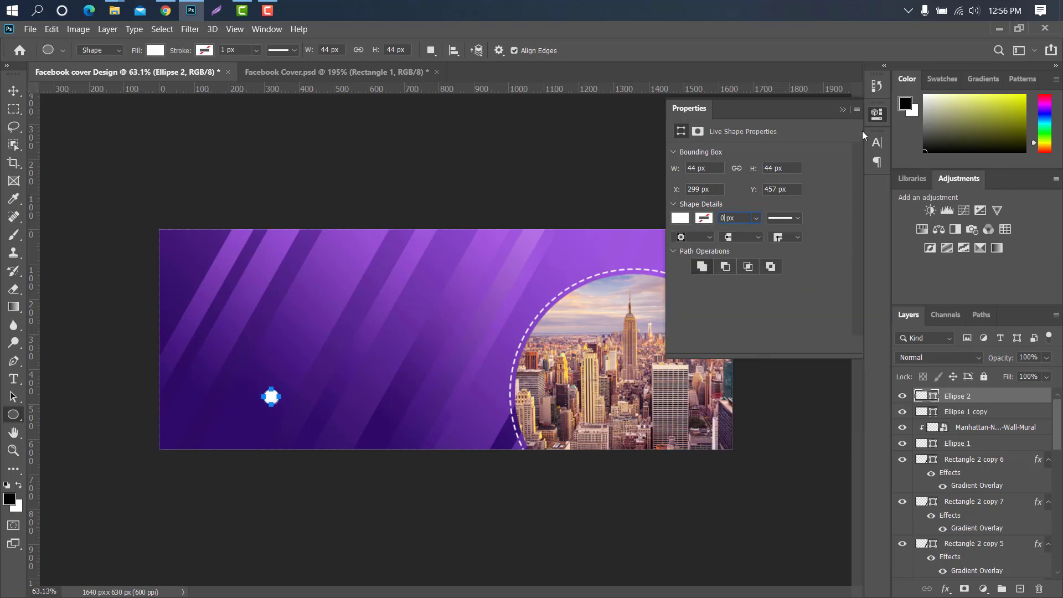
{"action": "type", "text": "v"}
{"action": "left_click_drag", "start_coordinate": [272, 397], "coordinate": [700, 253]}
- Alt-drag a copy of the white dot down to the banner's lower left
{"action": "key", "text": "ctrl+0"}
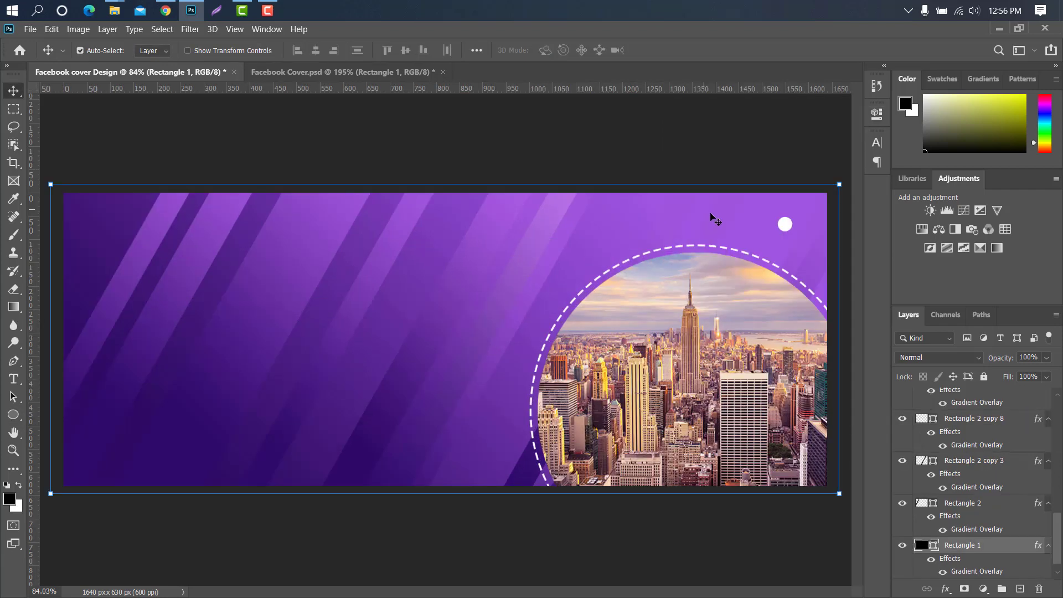
{"action": "left_click", "coordinate": [785, 225]}
{"action": "key", "text": "alt"}
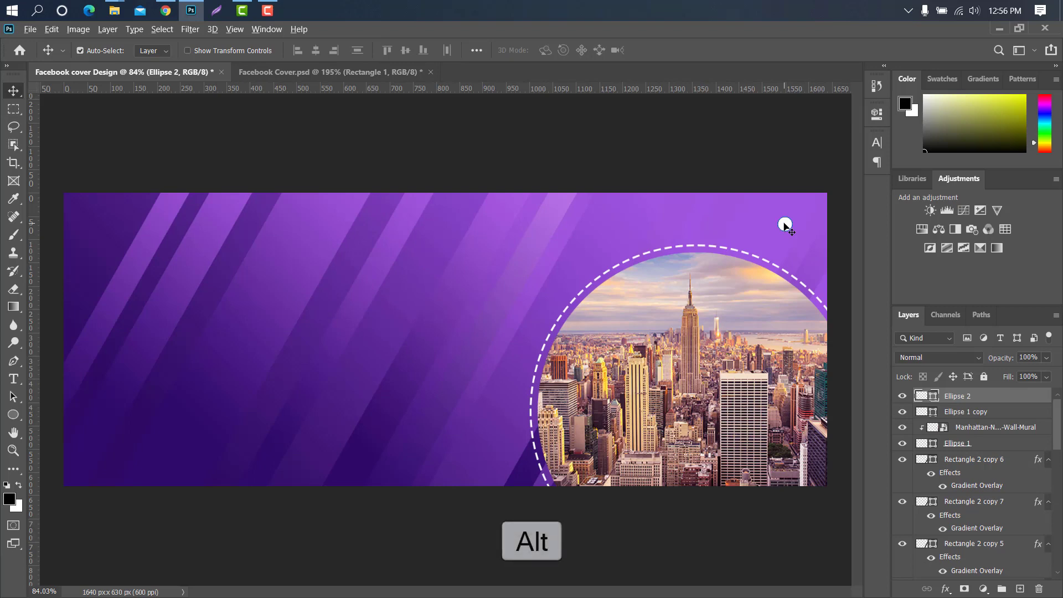
{"action": "left_click_drag", "start_coordinate": [785, 225], "coordinate": [371, 404]}
- Turn the dot copy into a hollow ring with no fill and a 5 px white outline
{"action": "left_click", "coordinate": [20, 417]}
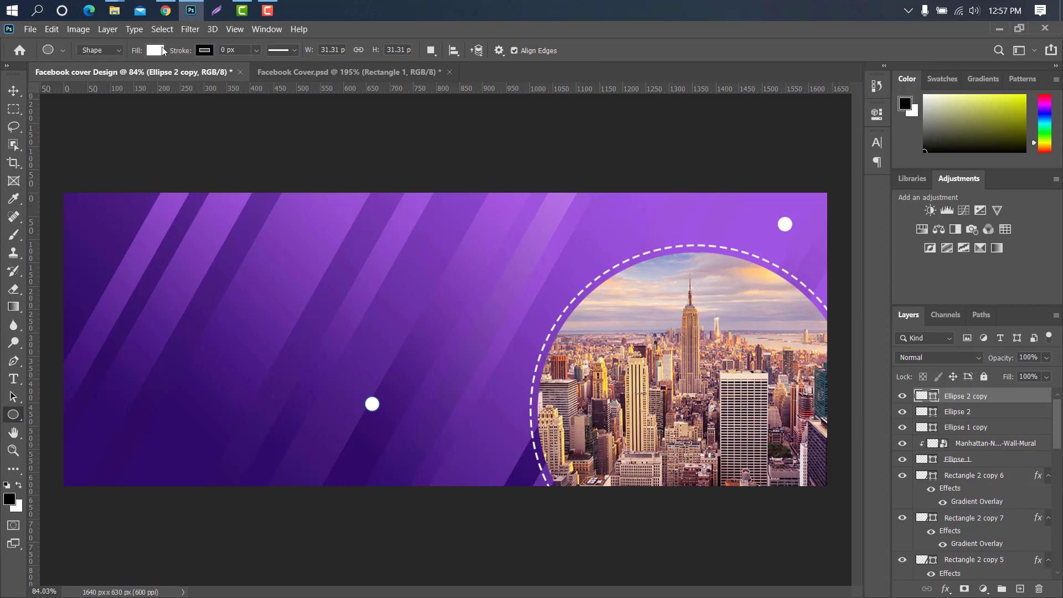
{"action": "left_click", "coordinate": [156, 50]}
{"action": "left_click", "coordinate": [74, 77]}
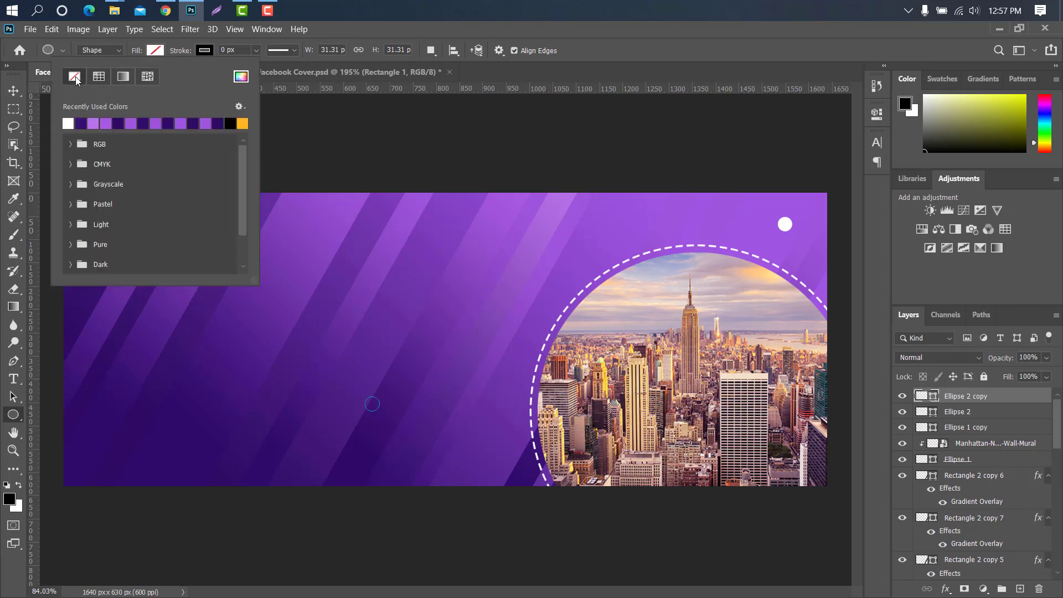
{"action": "left_click_drag", "start_coordinate": [187, 52], "coordinate": [191, 52]}
{"action": "left_click", "coordinate": [206, 50]}
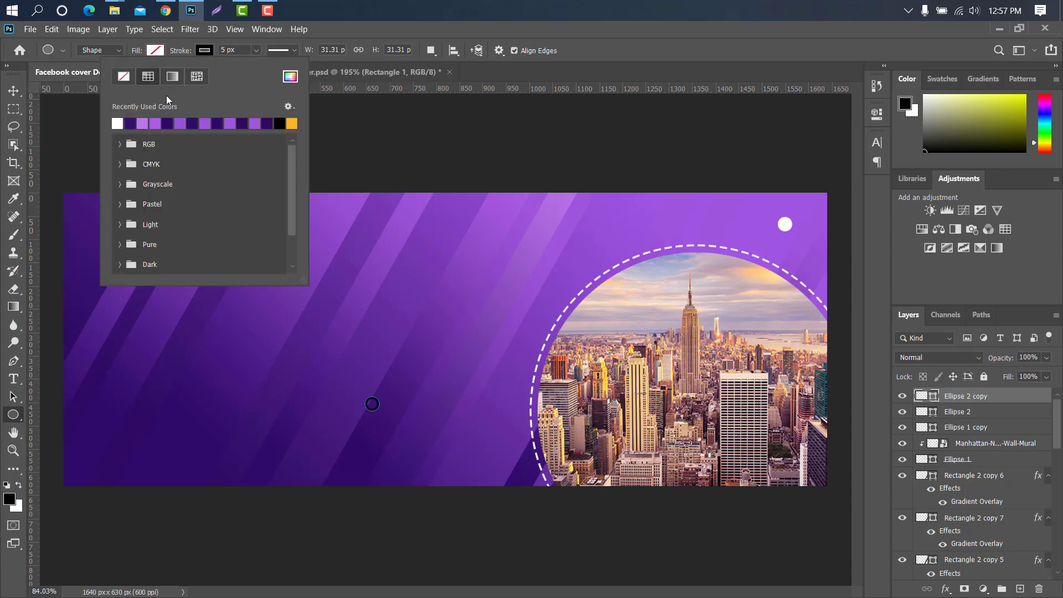
{"action": "left_click", "coordinate": [117, 122]}
- Move the white ring up on the banner and start scaling down a copy
{"action": "key", "text": "v"}
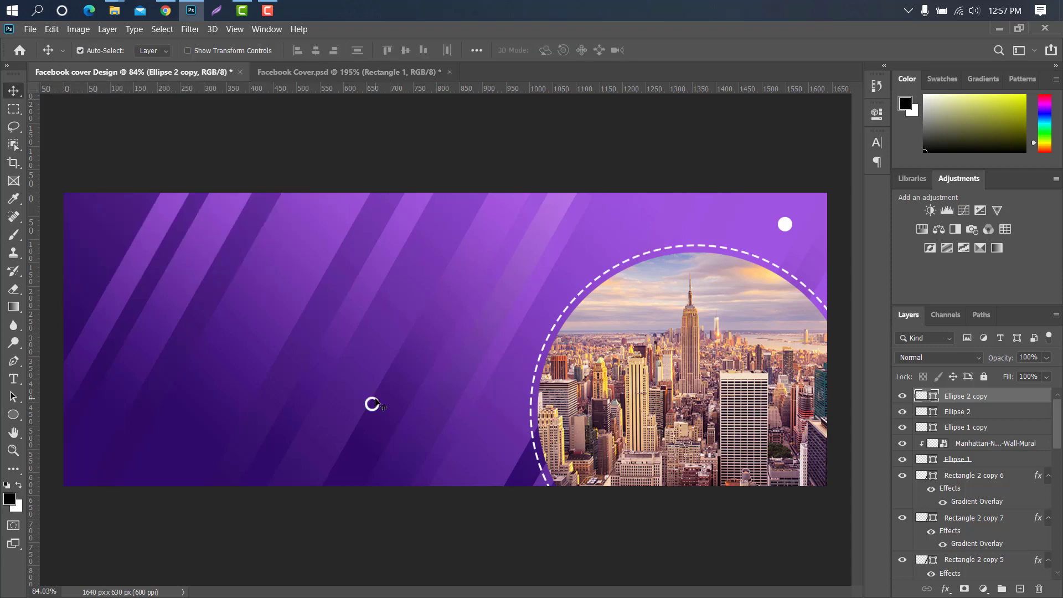
{"action": "left_click_drag", "start_coordinate": [375, 399], "coordinate": [322, 442]}
{"action": "scroll", "coordinate": [375, 257], "scroll_direction": "up", "scroll_amount": 3}
{"action": "key", "text": "ctrl+alt+t"}
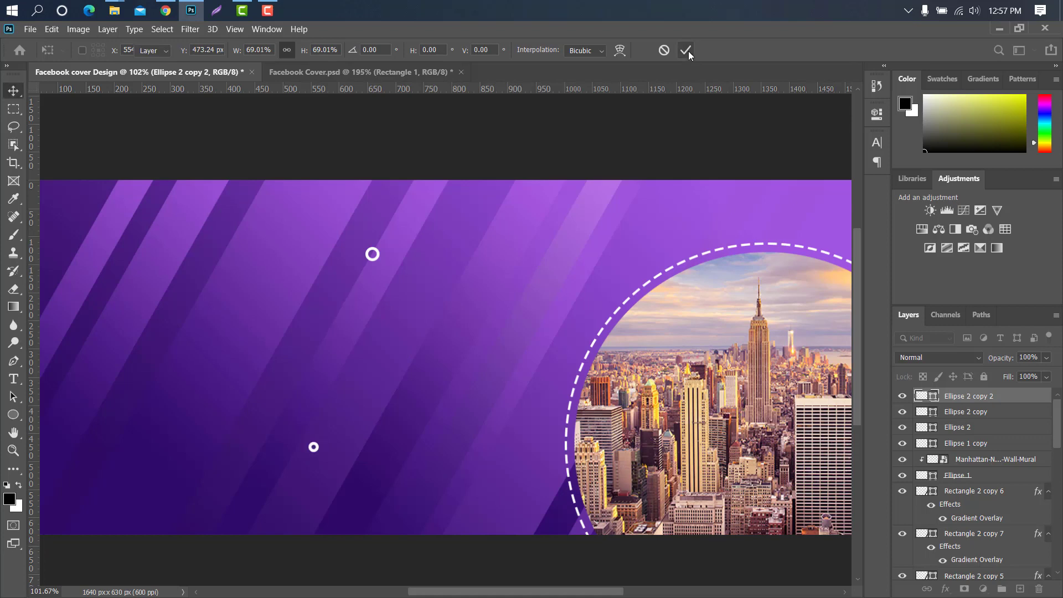
- Confirm the ring copy at 69.01%, then draw a white star near the bottom with the Polygon tool
{"action": "left_click", "coordinate": [687, 51]}
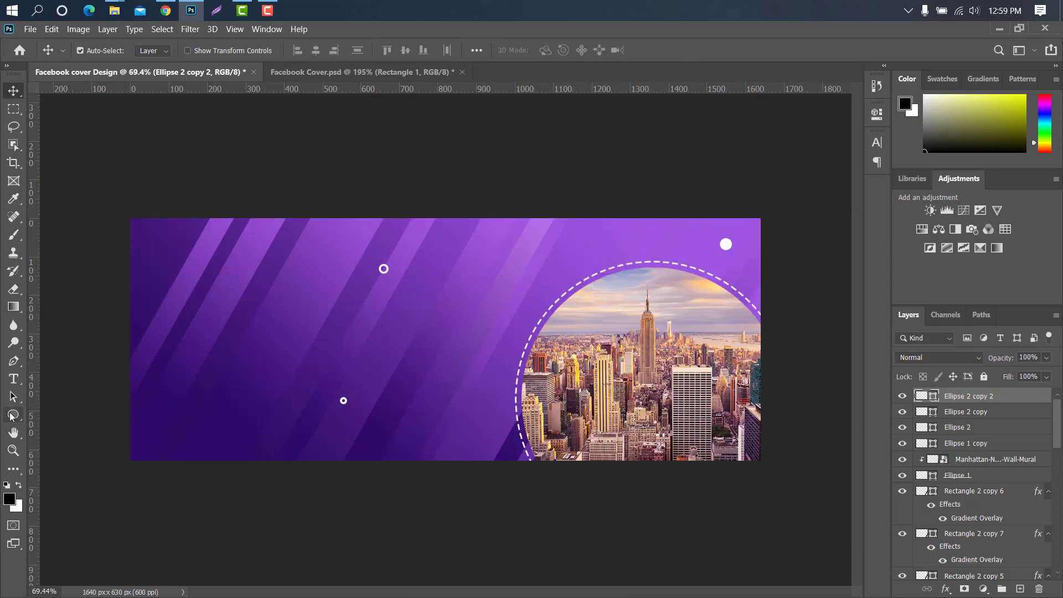
{"action": "left_click", "coordinate": [11, 416]}
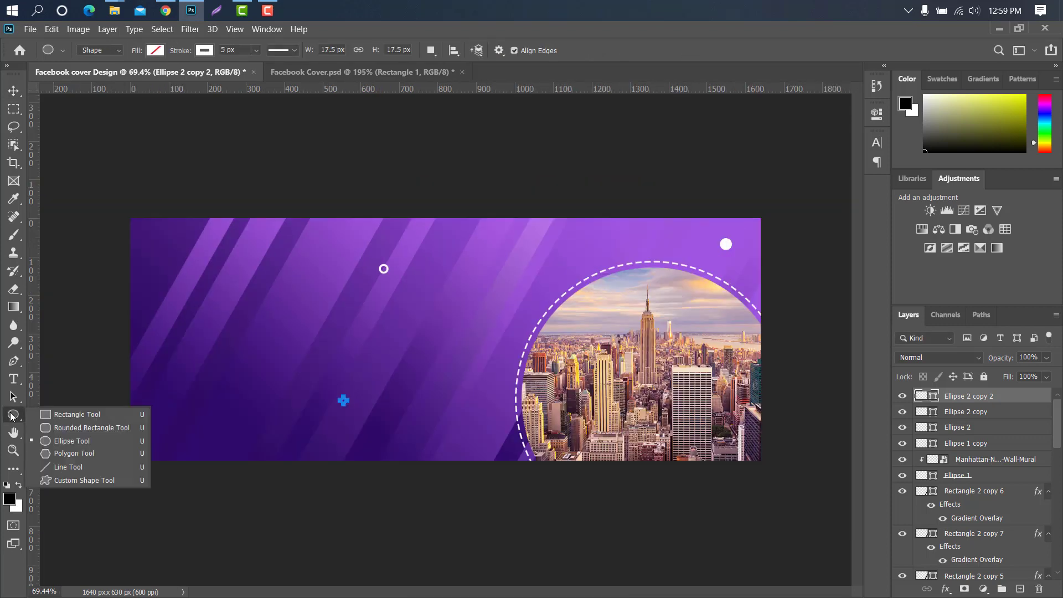
{"action": "left_click", "coordinate": [83, 449]}
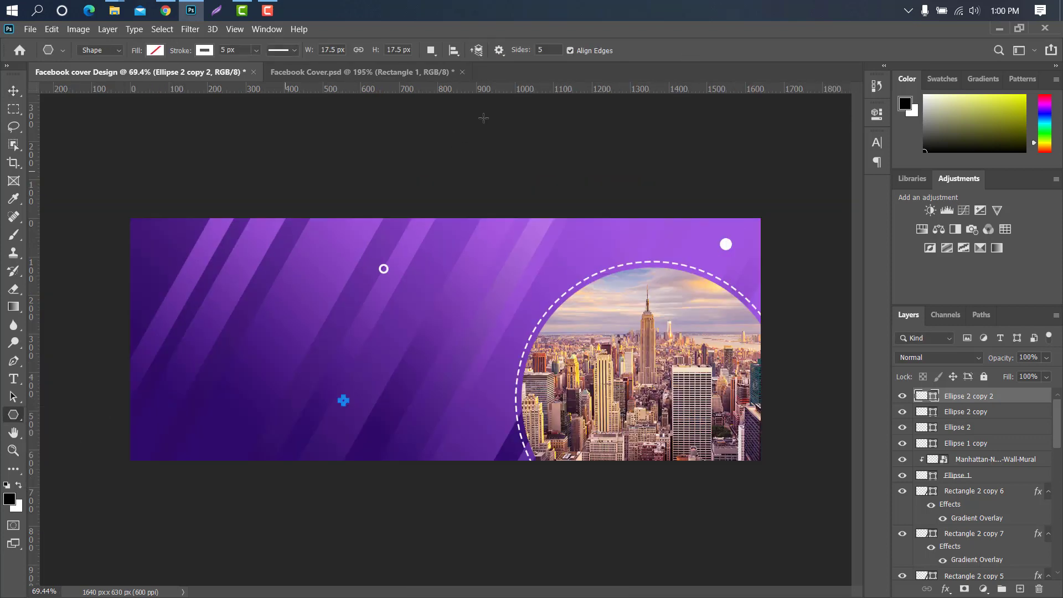
{"action": "left_click", "coordinate": [499, 50]}
{"action": "left_click", "coordinate": [442, 147]}
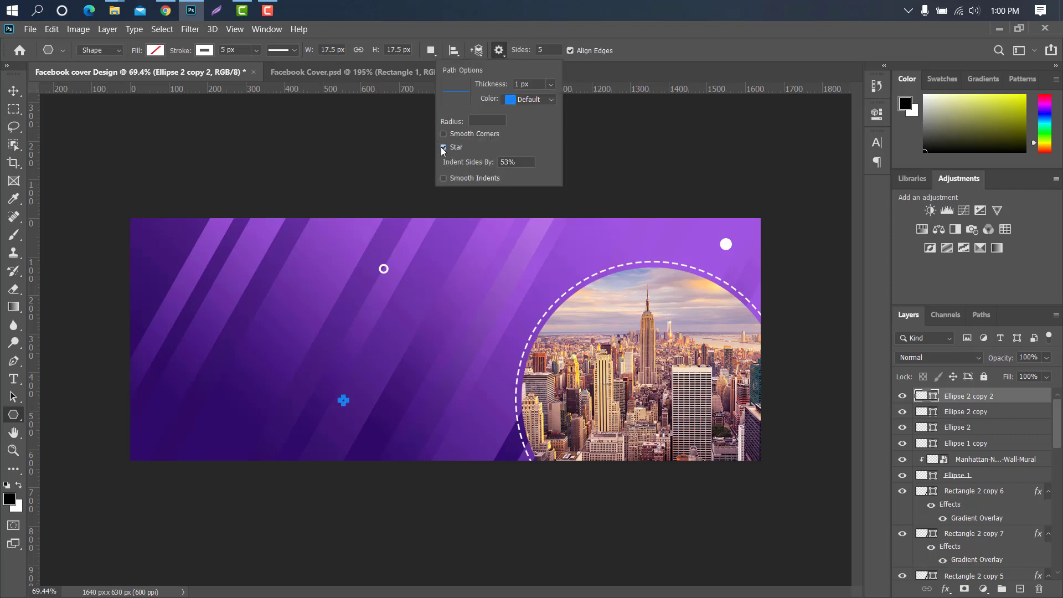
{"action": "mouse_move", "coordinate": [474, 283]}
{"action": "left_mouse_down"}
{"action": "mouse_move", "coordinate": [485, 294]}
{"action": "mouse_move", "coordinate": [501, 260]}
{"action": "mouse_move", "coordinate": [431, 341]}
{"action": "mouse_move", "coordinate": [482, 439]}
{"action": "mouse_move", "coordinate": [327, 290]}
{"action": "mouse_move", "coordinate": [315, 245]}
{"action": "left_mouse_up"}
- Shrink the star and add a smaller star copy scaled to 63.23% near the top left
{"action": "key", "text": "v"}
{"action": "key", "text": "ctrl+t"}
{"action": "left_click", "coordinate": [660, 49]}
{"action": "left_click", "coordinate": [468, 290]}
{"action": "key", "text": "ctrl+t"}
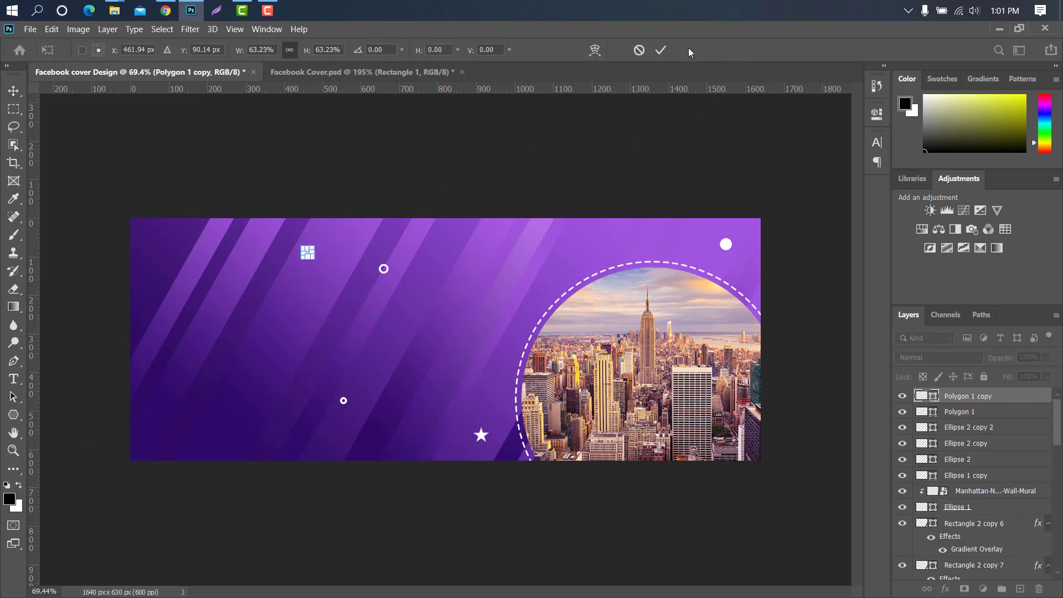
{"action": "left_click", "coordinate": [661, 50]}
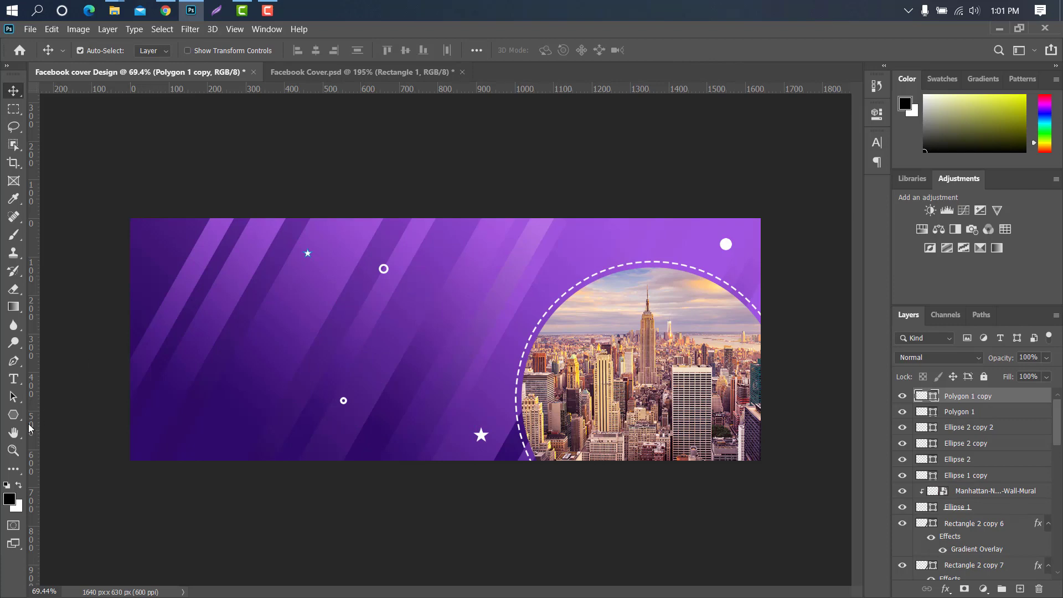
- Draw a rectangle with a 133 px top-right corner radius and move it into the bottom-left corner
{"action": "left_click_drag", "start_coordinate": [16, 419], "coordinate": [56, 413]}
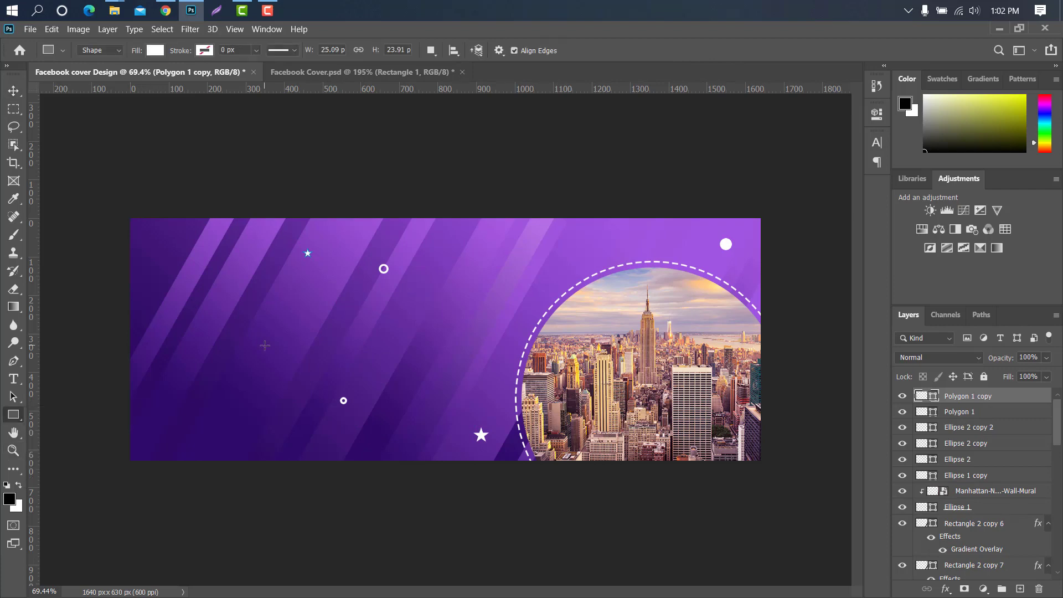
{"action": "left_click_drag", "start_coordinate": [165, 339], "coordinate": [280, 391]}
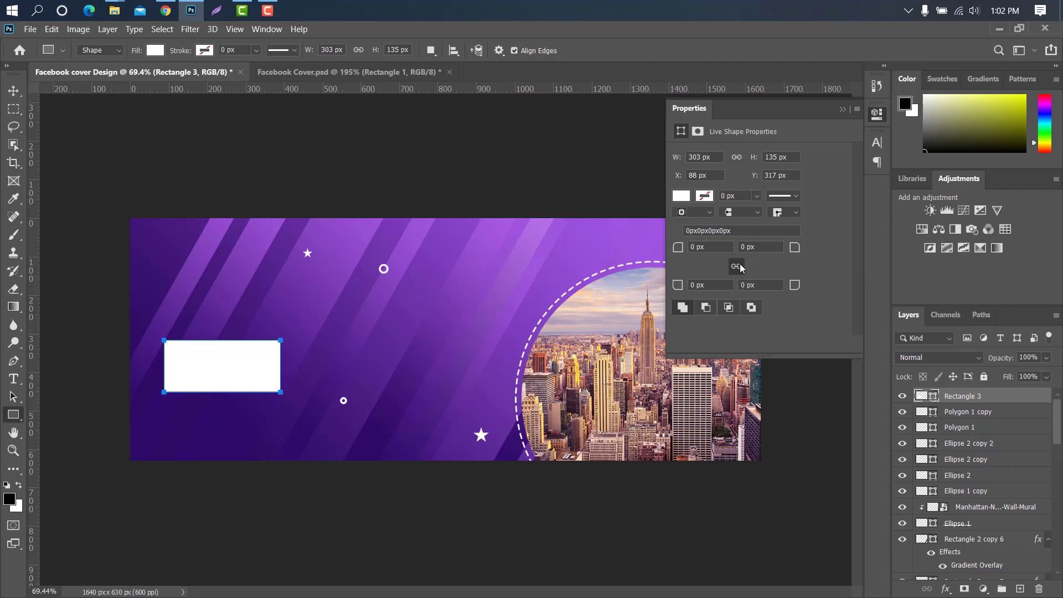
{"action": "left_click_drag", "start_coordinate": [795, 255], "coordinate": [823, 252]}
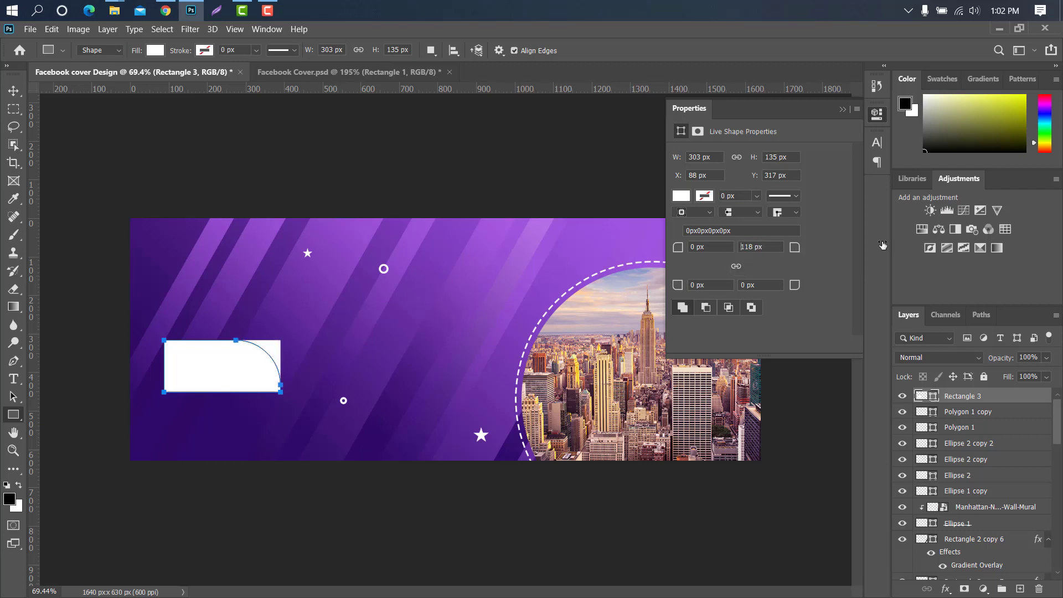
{"action": "left_click", "coordinate": [843, 111]}
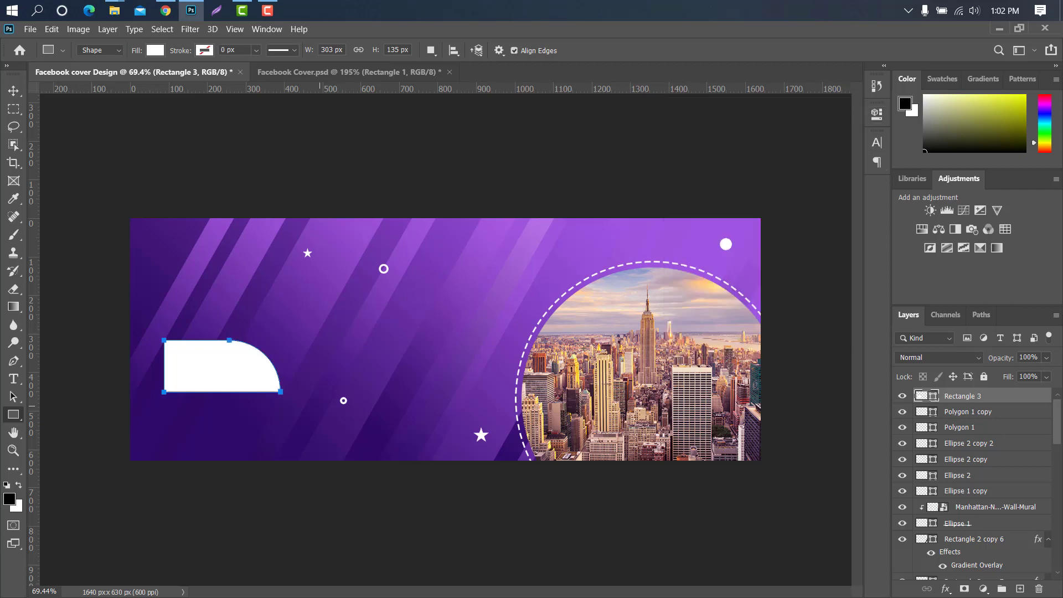
{"action": "left_click", "coordinate": [14, 90]}
{"action": "left_click_drag", "start_coordinate": [237, 368], "coordinate": [198, 438]}
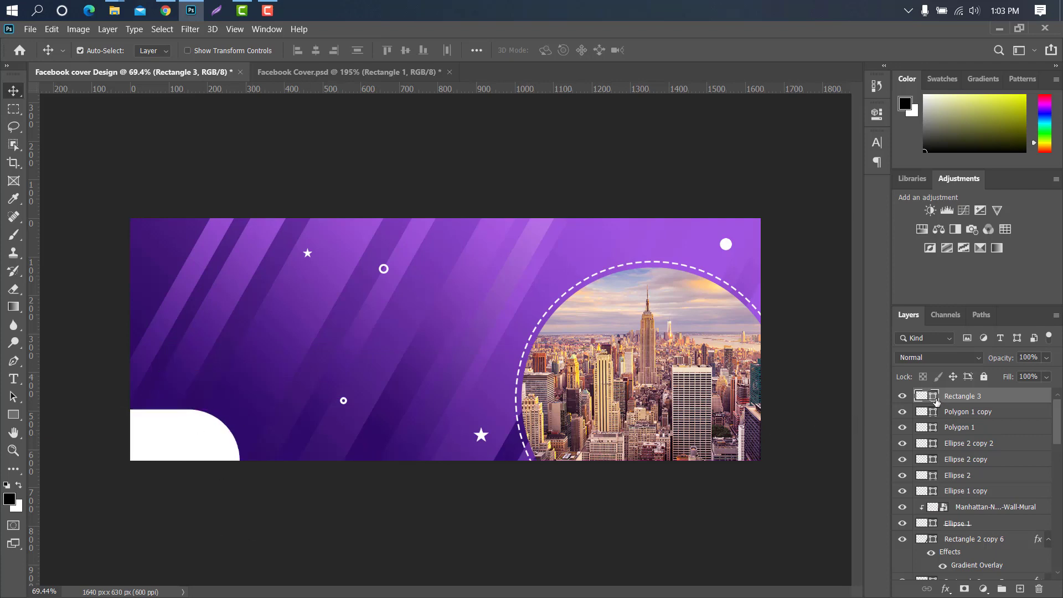
- Fill the rounded shape with orange-yellow #ffb401
{"action": "double_click", "coordinate": [934, 397]}
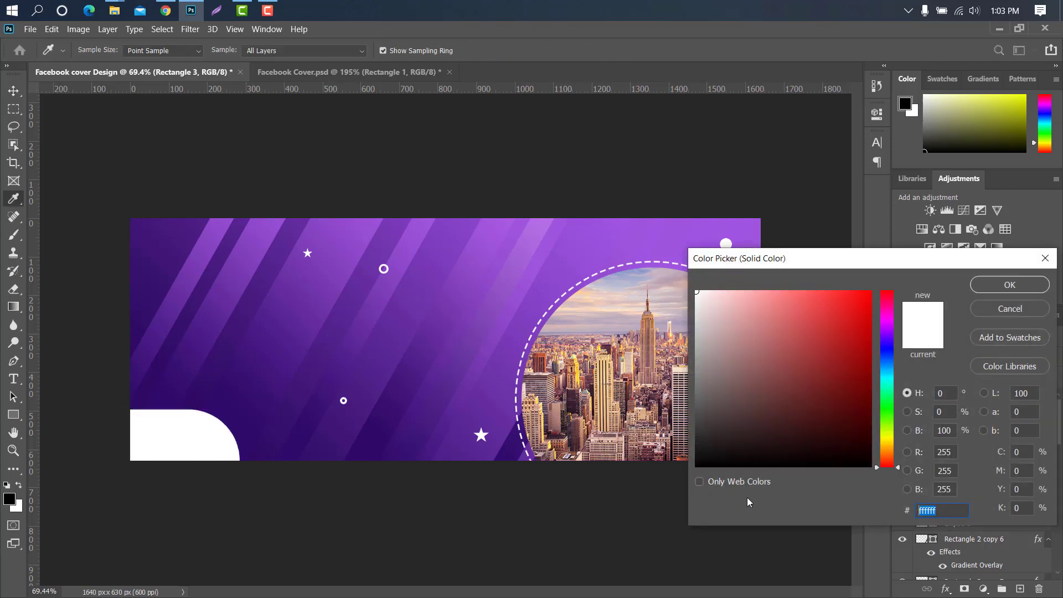
{"action": "type", "text": "ffb401"}
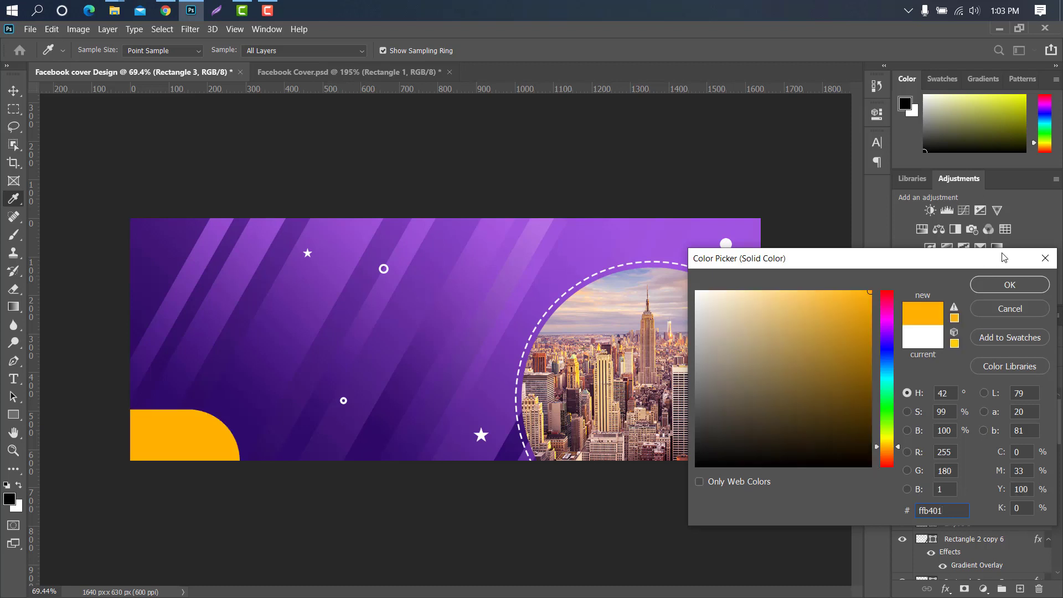
{"action": "left_click", "coordinate": [1016, 286]}
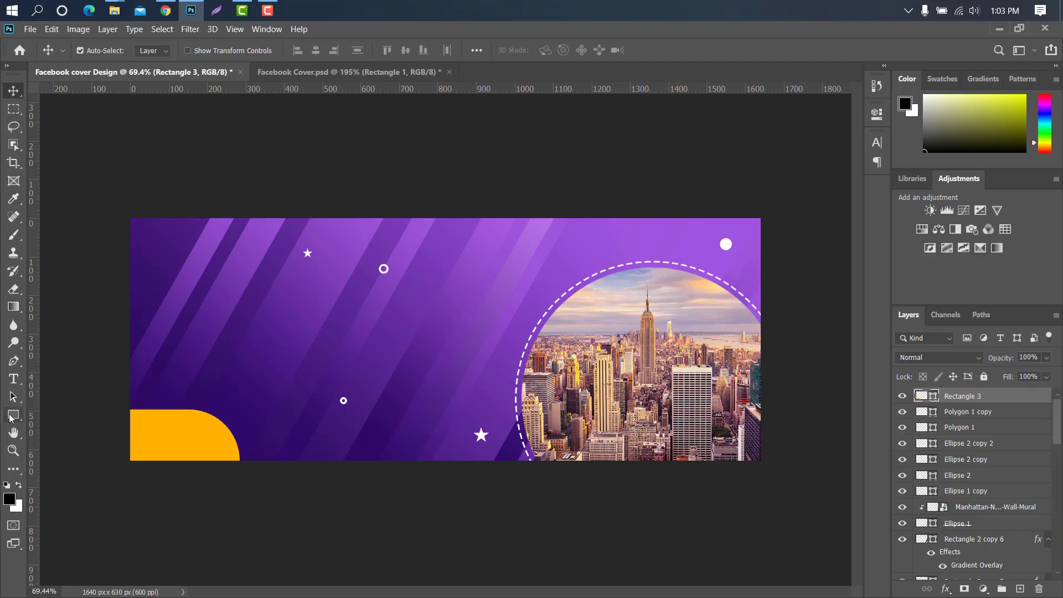
- Draw a white 616 × 61 px bar along the bottom, rounded 30.5 px on the right and square on the left
{"action": "left_click", "coordinate": [14, 414]}
{"action": "left_click_drag", "start_coordinate": [104, 429], "coordinate": [341, 452]}
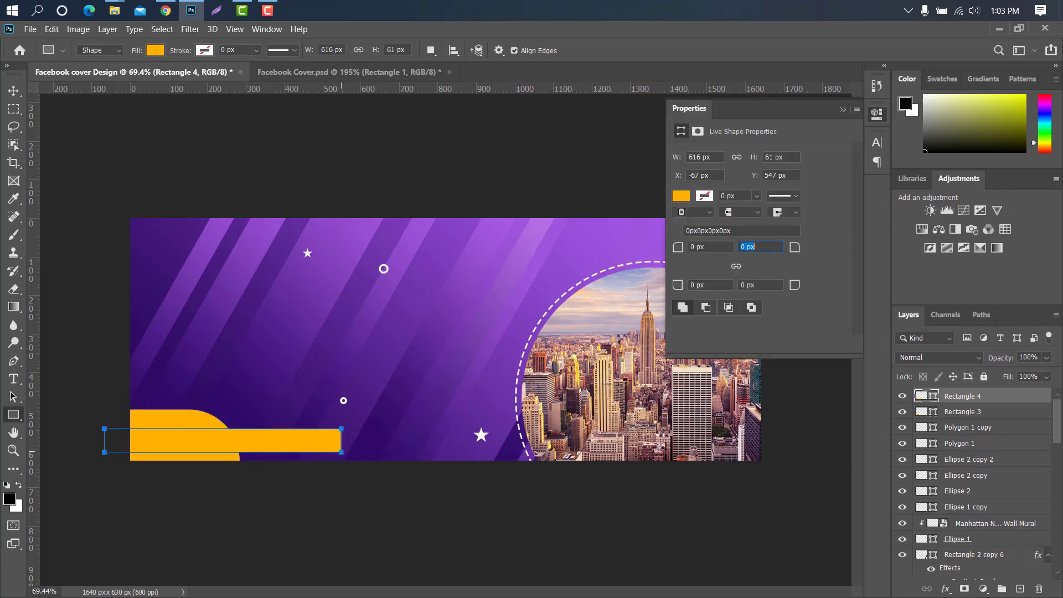
{"action": "left_click", "coordinate": [678, 196]}
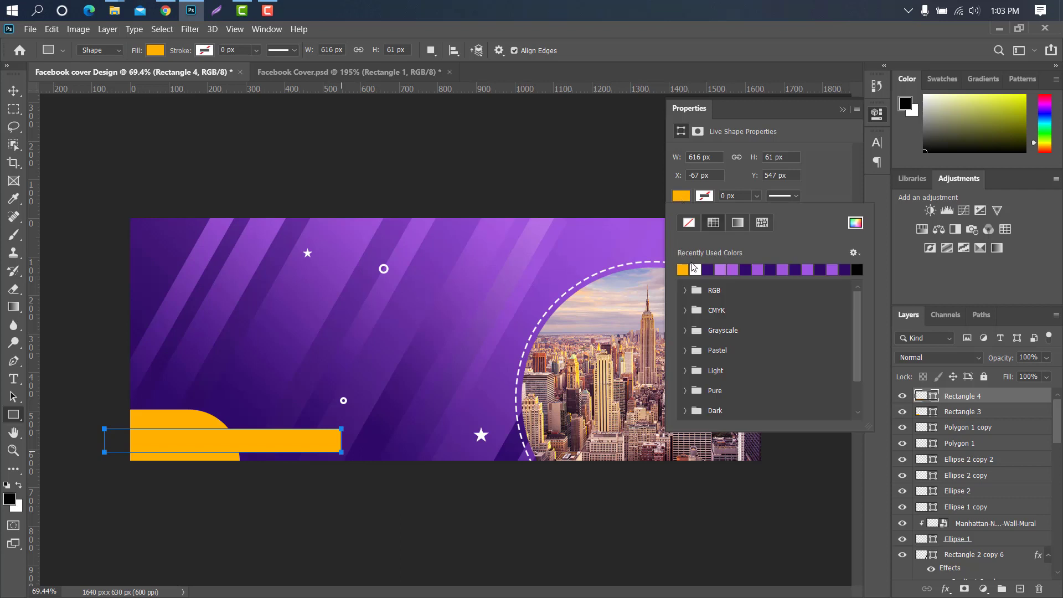
{"action": "left_click", "coordinate": [699, 270]}
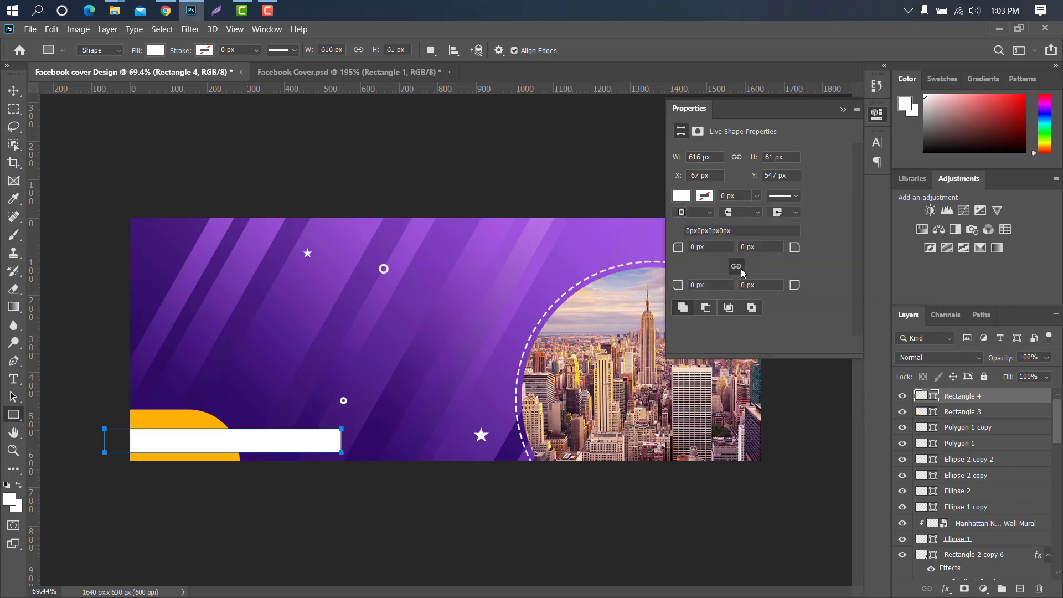
{"action": "left_click_drag", "start_coordinate": [678, 247], "coordinate": [739, 275]}
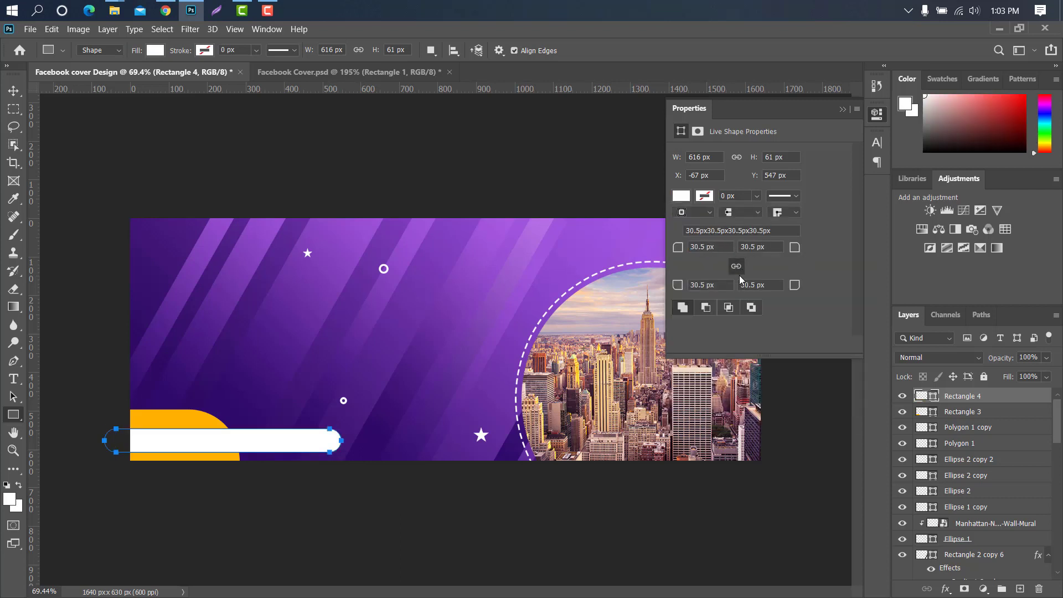
{"action": "left_click_drag", "start_coordinate": [678, 249], "coordinate": [485, 240]}
{"action": "left_click_drag", "start_coordinate": [677, 285], "coordinate": [488, 270]}
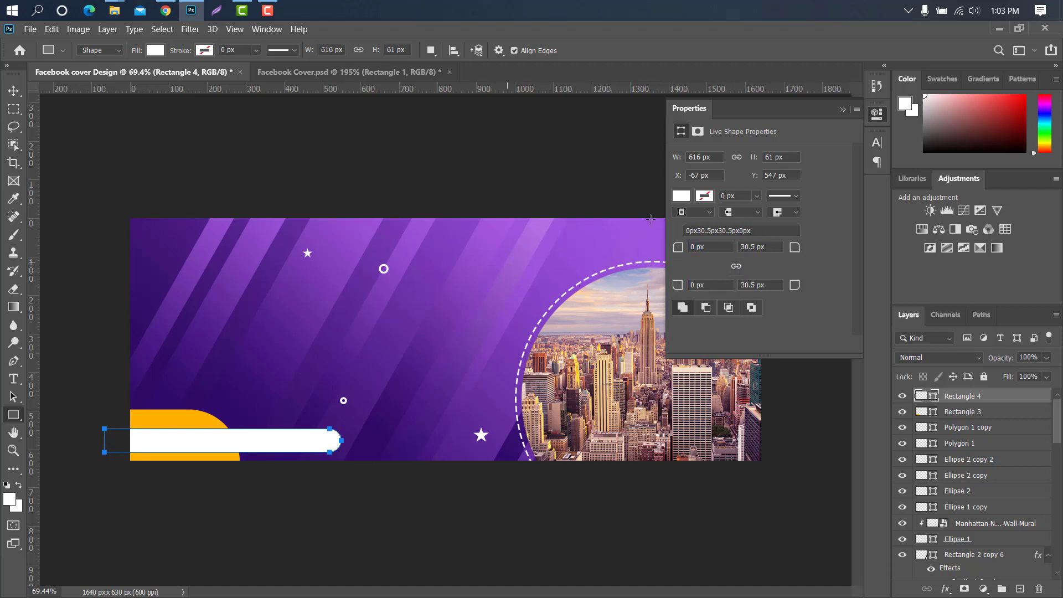
{"action": "left_click", "coordinate": [841, 109]}
- Nudge the white bar up slightly and type CREATIVE BUSINESS near the banner's top left
{"action": "key", "text": "v"}
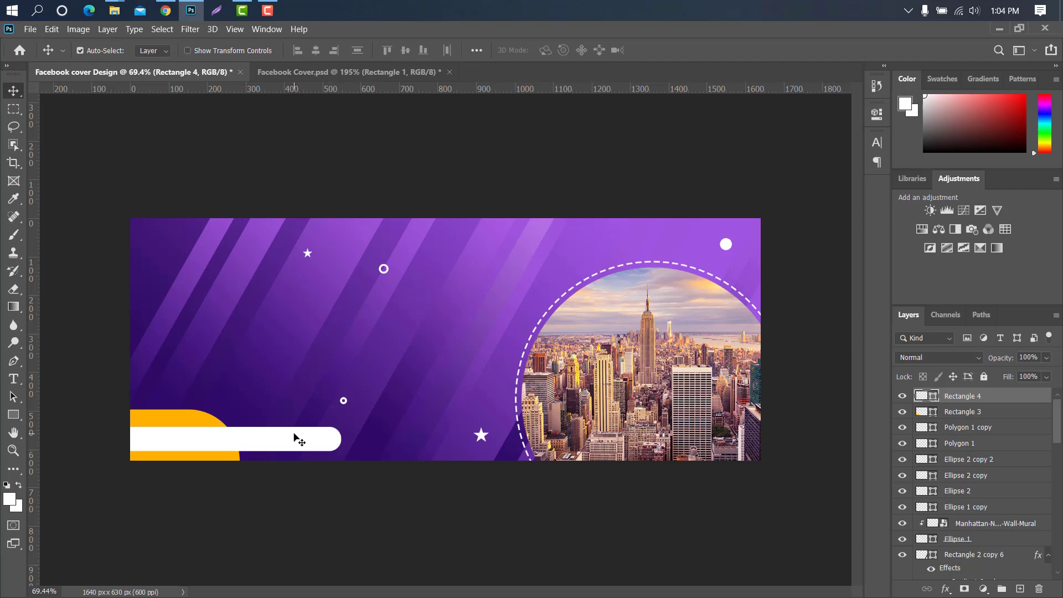
{"action": "left_click_drag", "start_coordinate": [293, 437], "coordinate": [294, 433]}
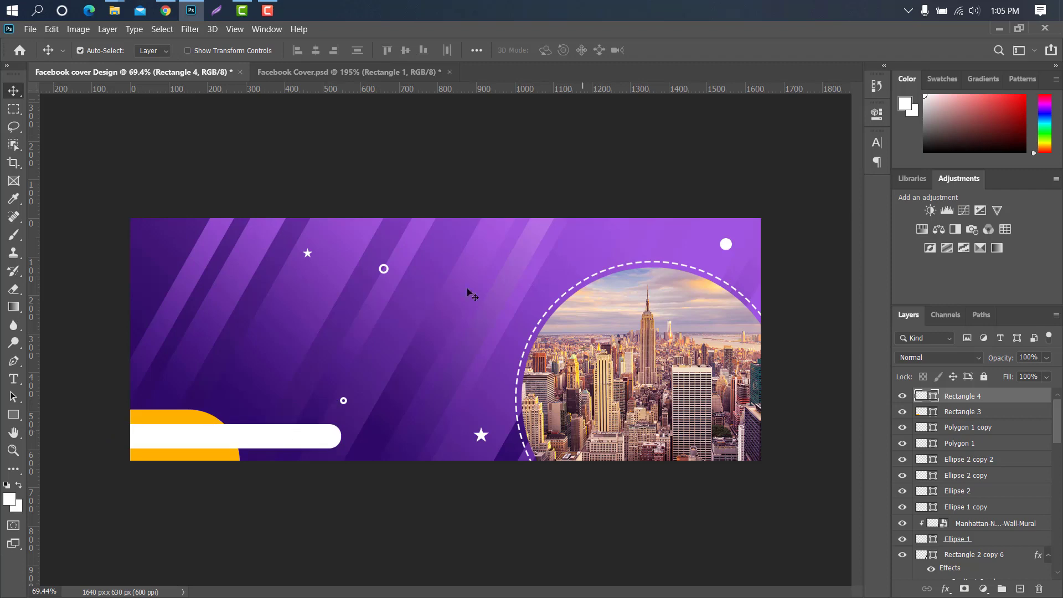
{"action": "left_click", "coordinate": [18, 383]}
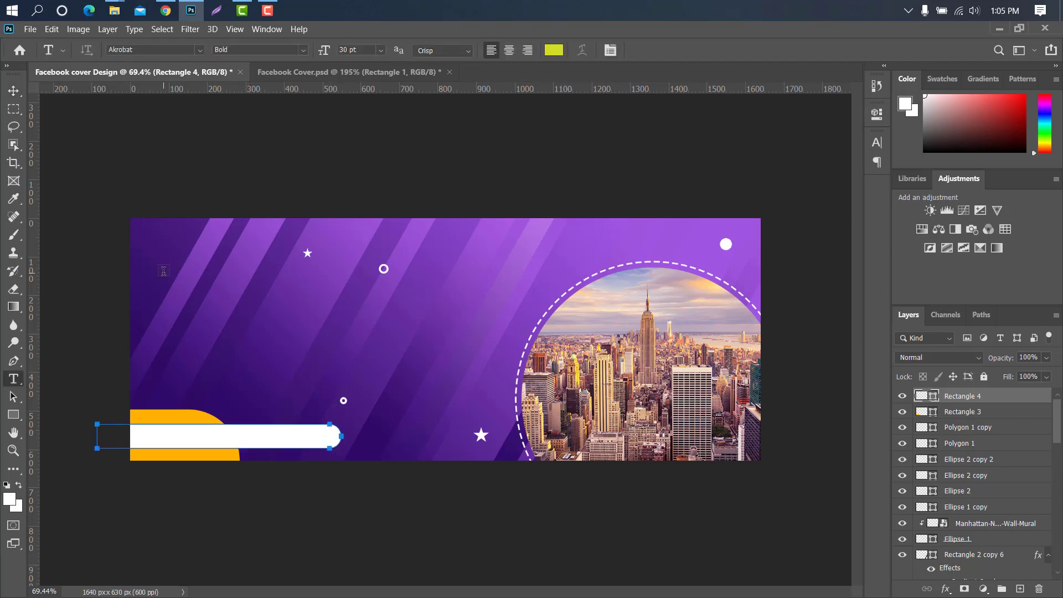
{"action": "left_click", "coordinate": [162, 272]}
{"action": "type", "text": "CREA"}
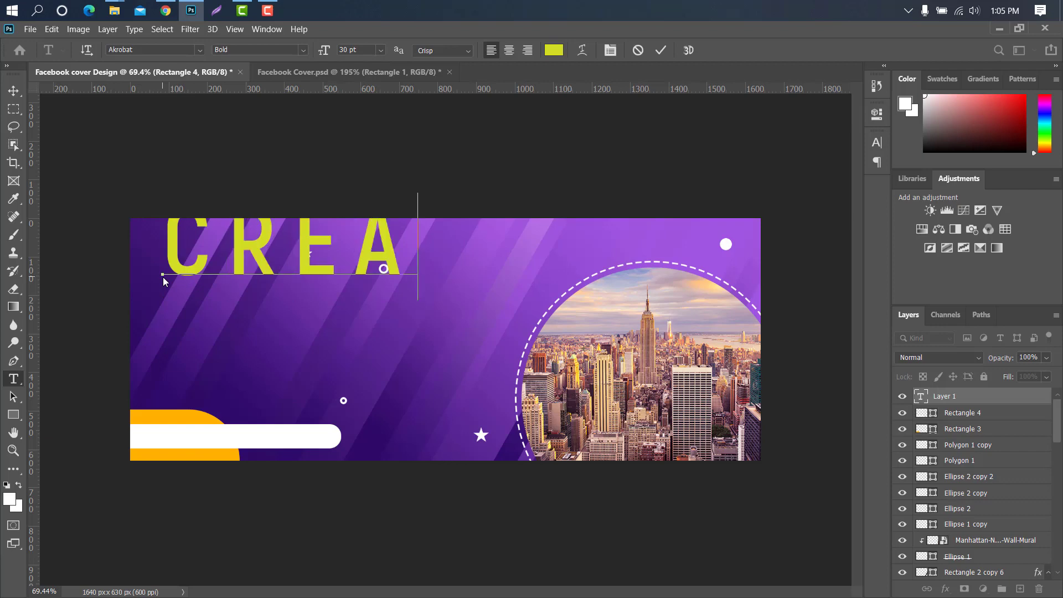
{"action": "type", "text": "TIVE"}
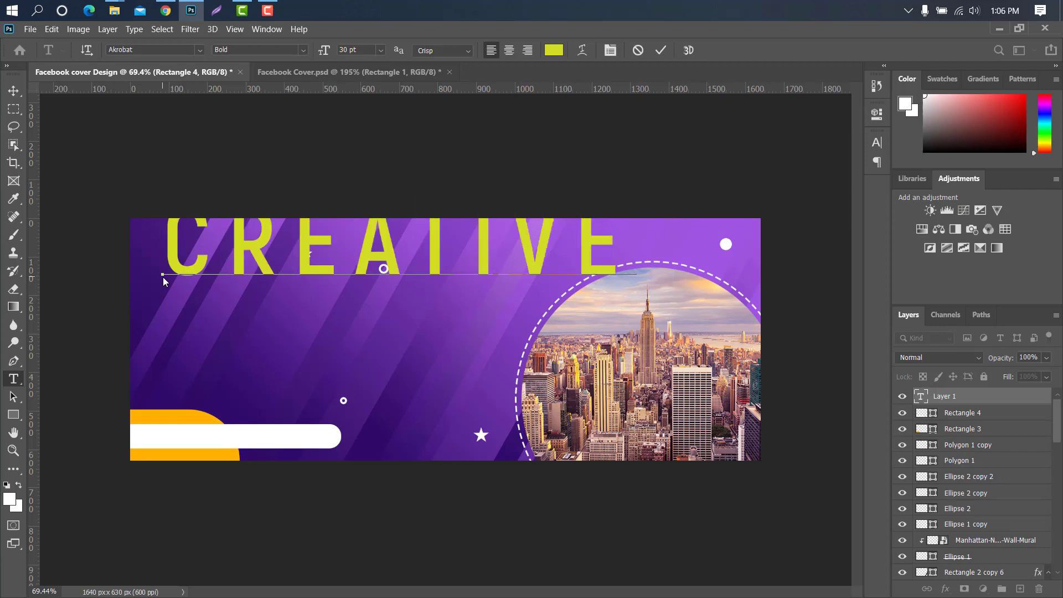
{"action": "type", "text": " BU"}
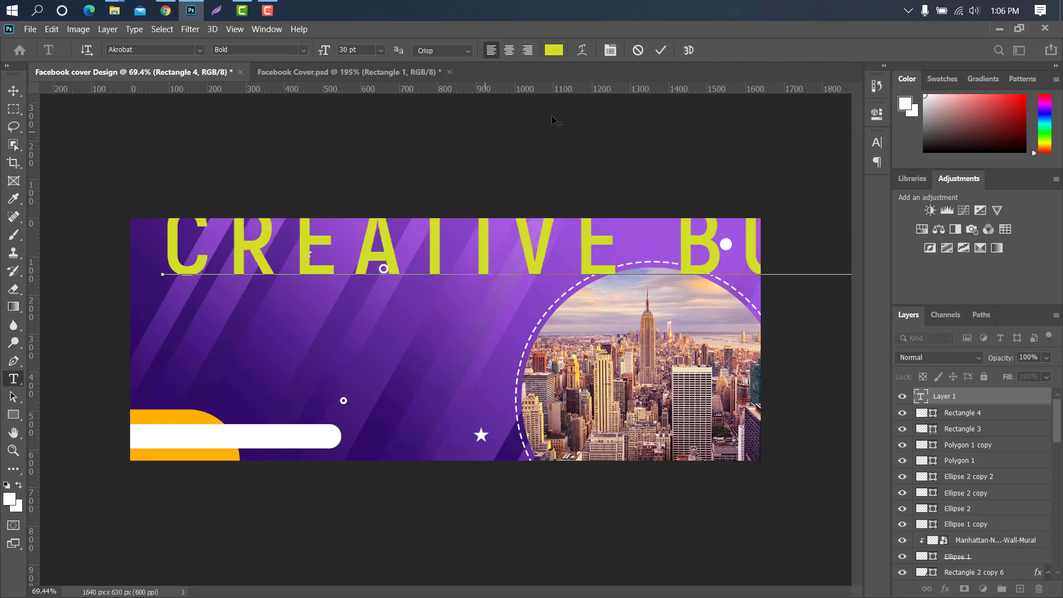
- Scale the headline down to about 9.77 pt and fit it into the upper left
{"action": "left_click", "coordinate": [660, 50]}
{"action": "key", "text": "ctrl+t"}
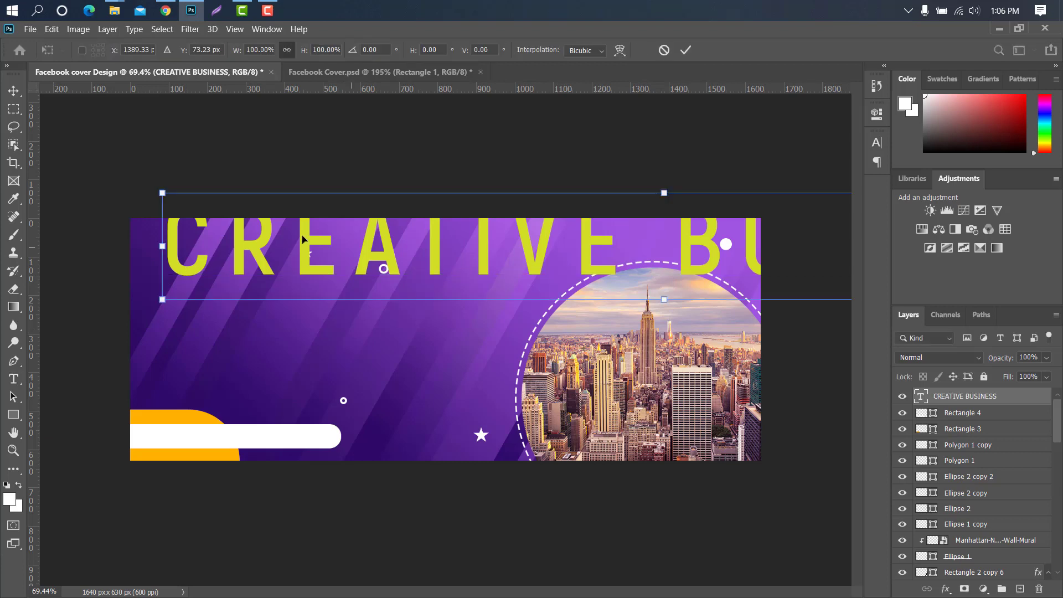
{"action": "left_click_drag", "start_coordinate": [162, 244], "coordinate": [178, 275]}
{"action": "left_click_drag", "start_coordinate": [575, 262], "coordinate": [465, 263]}
{"action": "left_click_drag", "start_coordinate": [388, 265], "coordinate": [396, 273]}
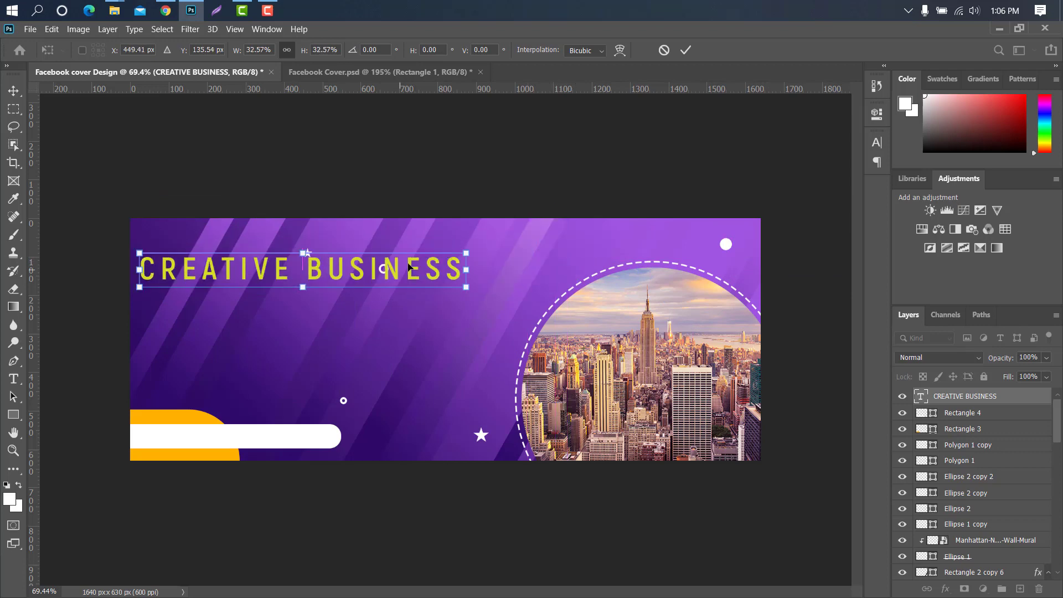
- Tighten the headline's tracking to 0 and colour it white #ffffff
{"action": "left_click", "coordinate": [685, 51]}
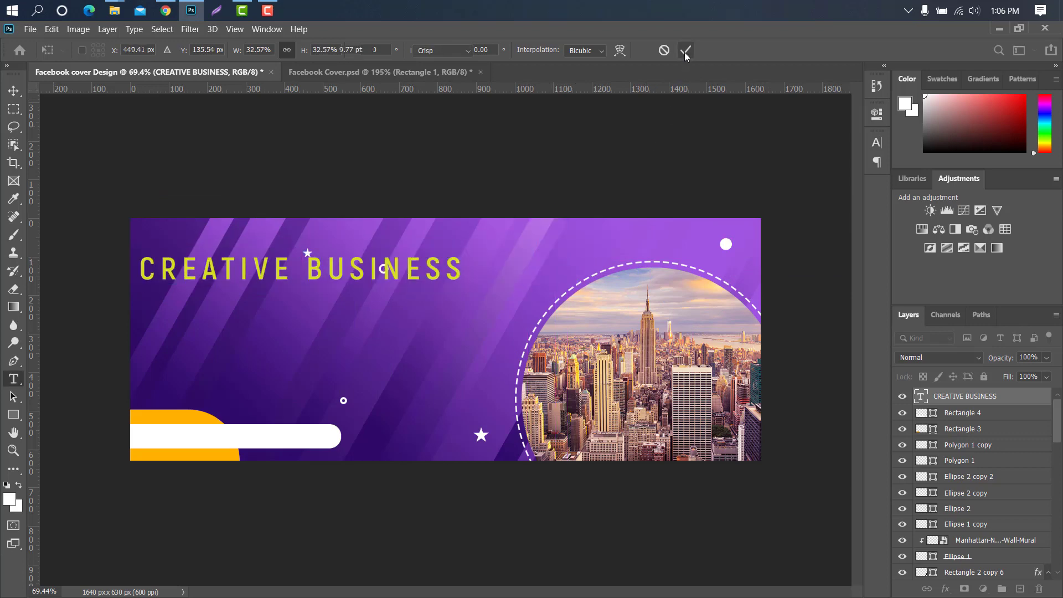
{"action": "left_click", "coordinate": [877, 143]}
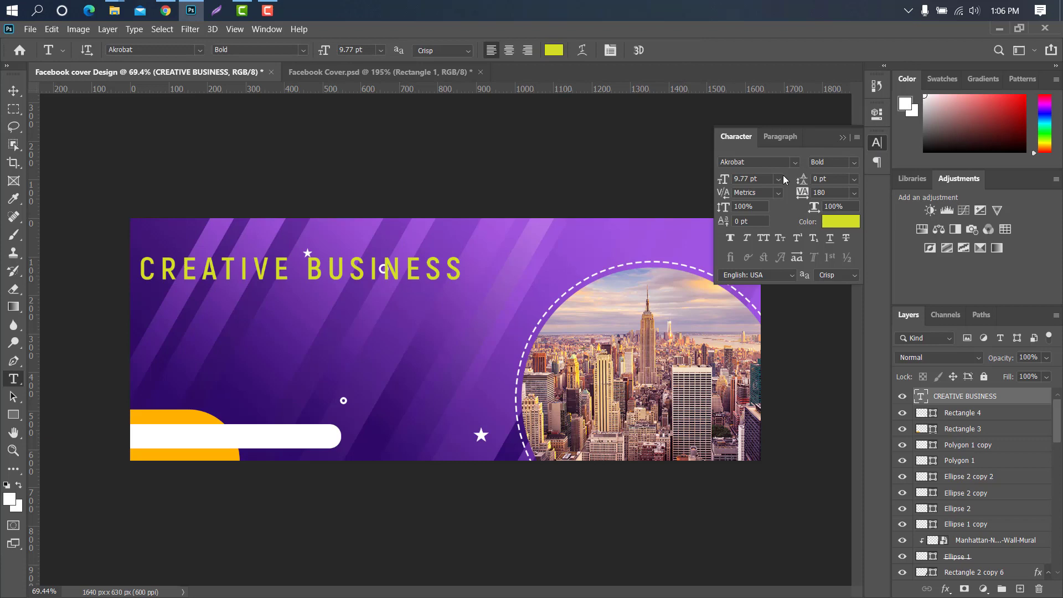
{"action": "left_click_drag", "start_coordinate": [803, 197], "coordinate": [766, 197]}
{"action": "left_click", "coordinate": [840, 221]}
{"action": "type", "text": "ffffff"}
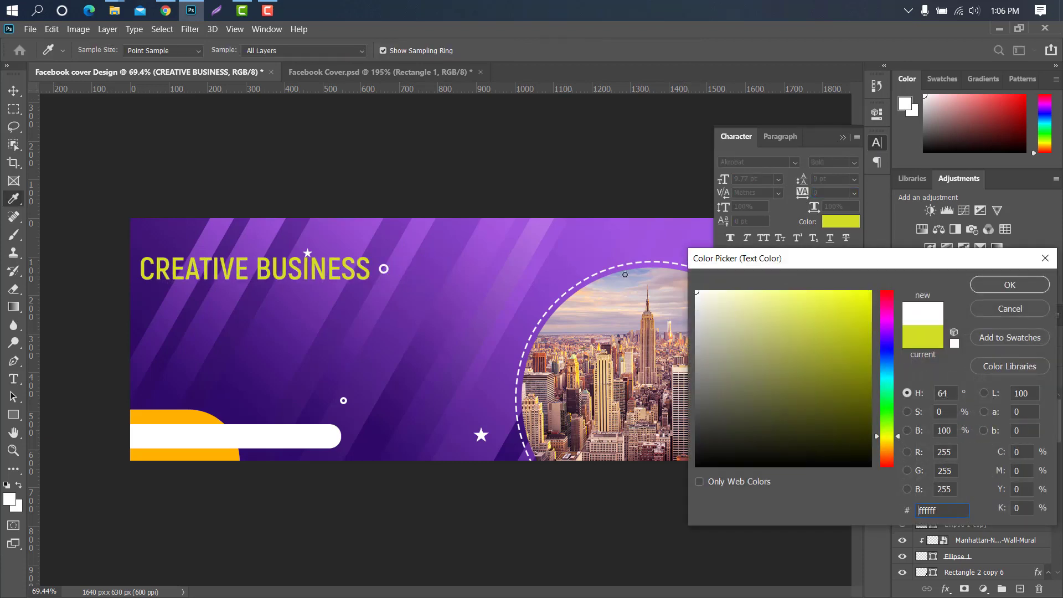
{"action": "key", "text": "Return"}
{"action": "left_click", "coordinate": [846, 138]}
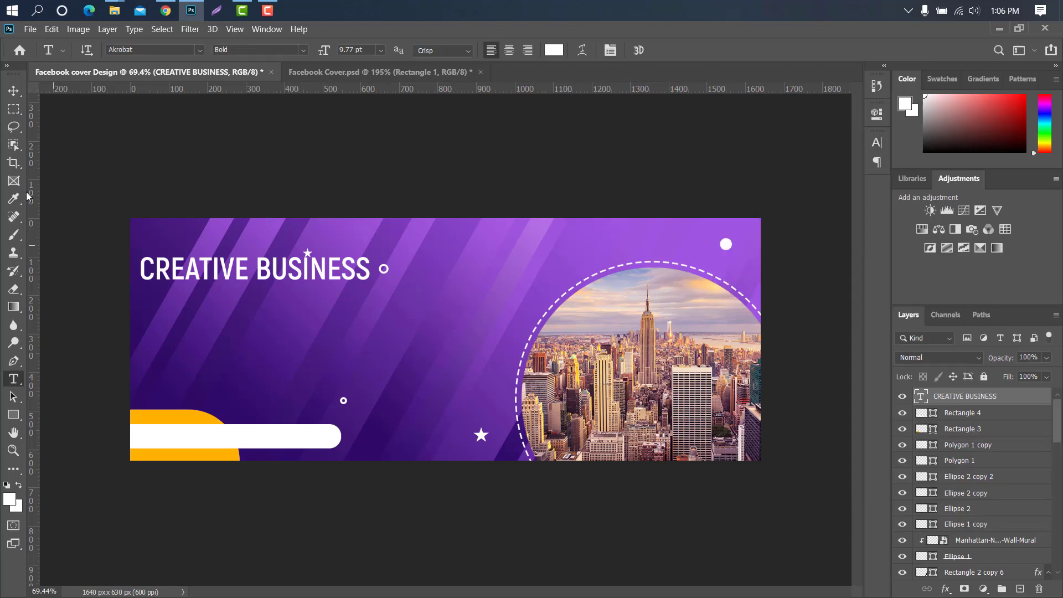
- Scale the headline to 83.68% and nudge it slightly to the right
{"action": "left_click", "coordinate": [14, 90]}
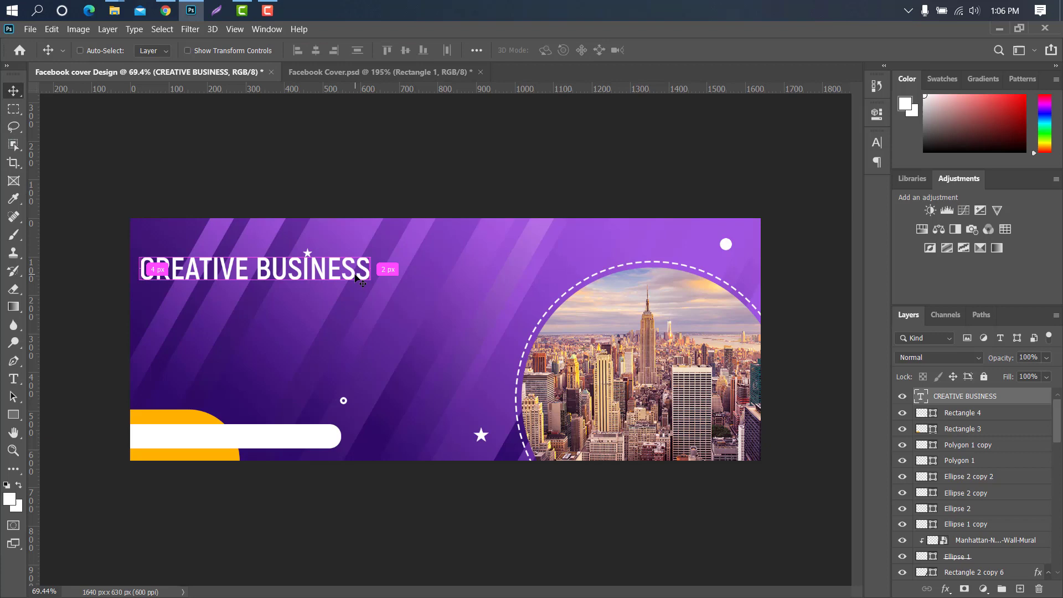
{"action": "key", "text": "ctrl+t"}
{"action": "left_click_drag", "start_coordinate": [369, 269], "coordinate": [326, 278]}
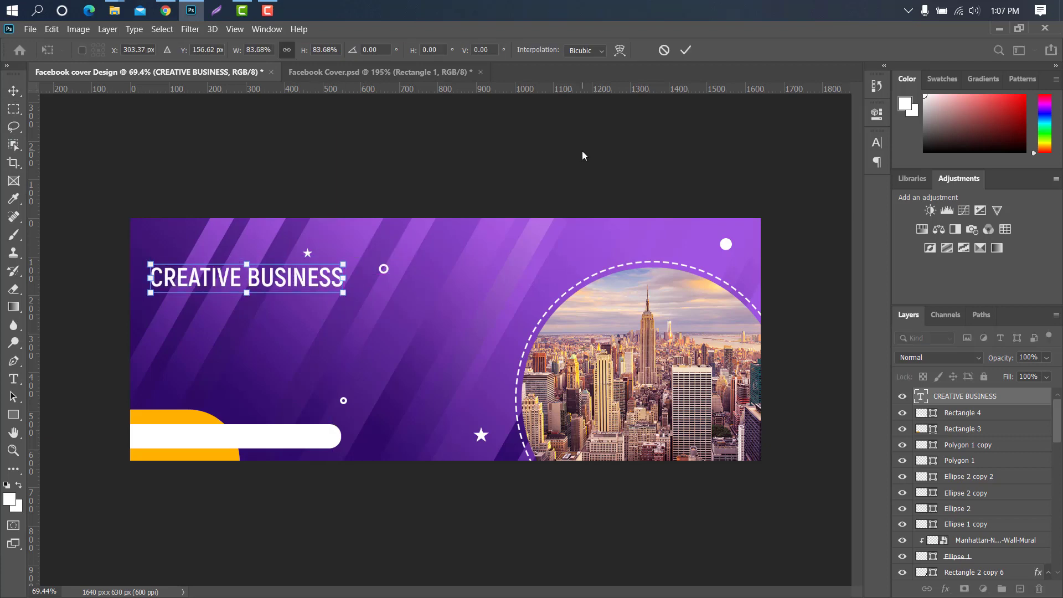
{"action": "key", "text": "Right"}
{"action": "key", "text": "Right"}
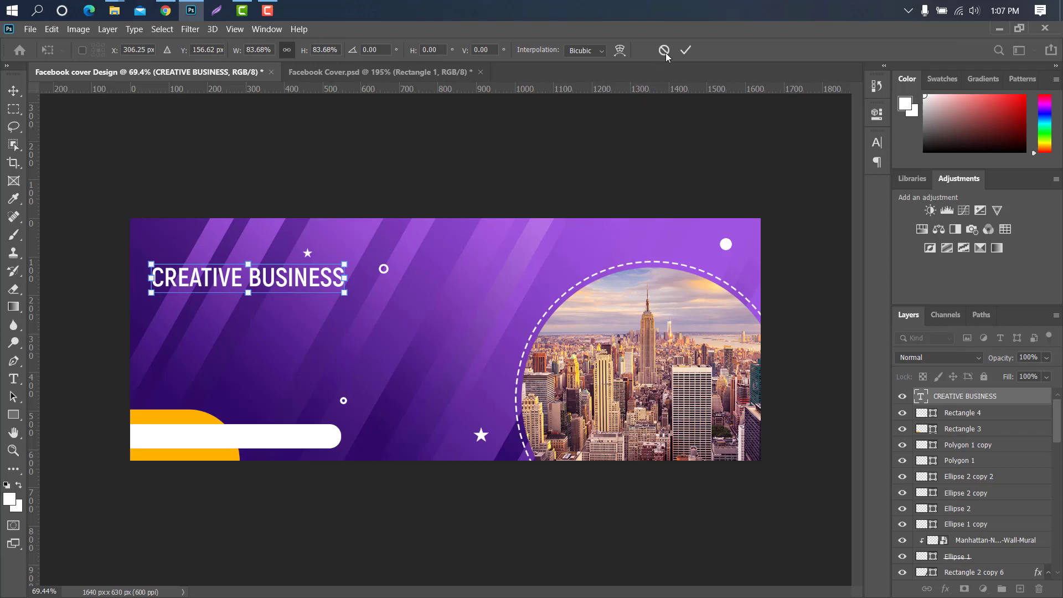
{"action": "left_click", "coordinate": [685, 50]}
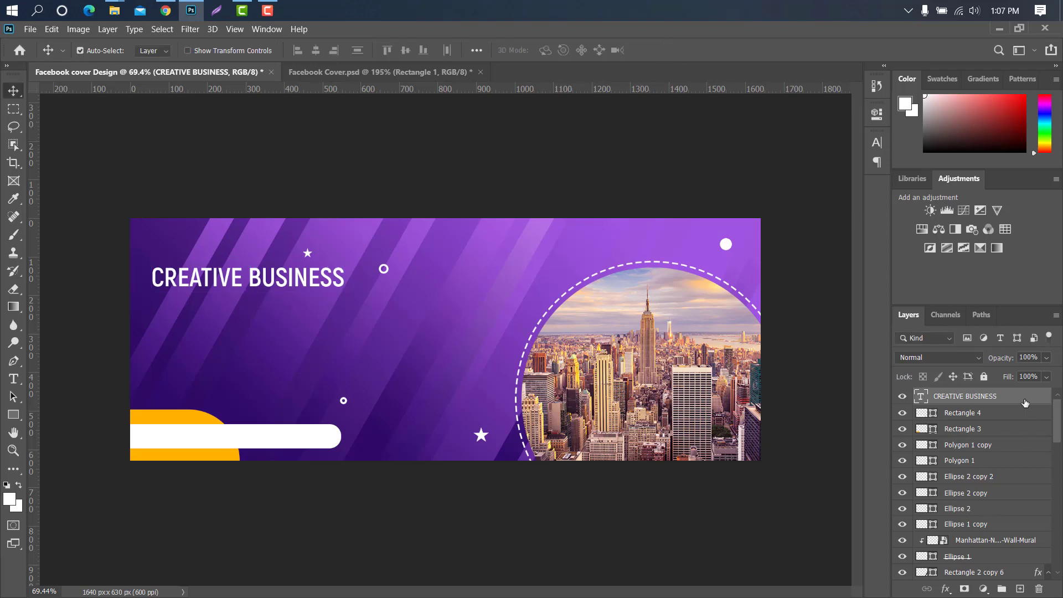
- Duplicate the headline layer, move the copy below the original and retype it as AGENCY
{"action": "left_click_drag", "start_coordinate": [1024, 402], "coordinate": [1018, 590]}
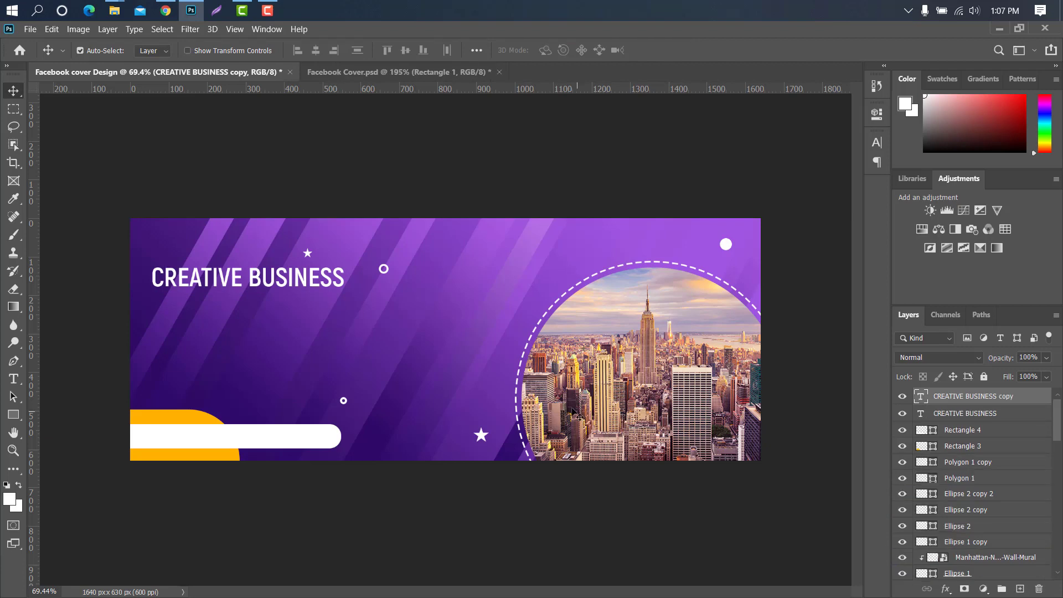
{"action": "key", "text": "ctrl+t"}
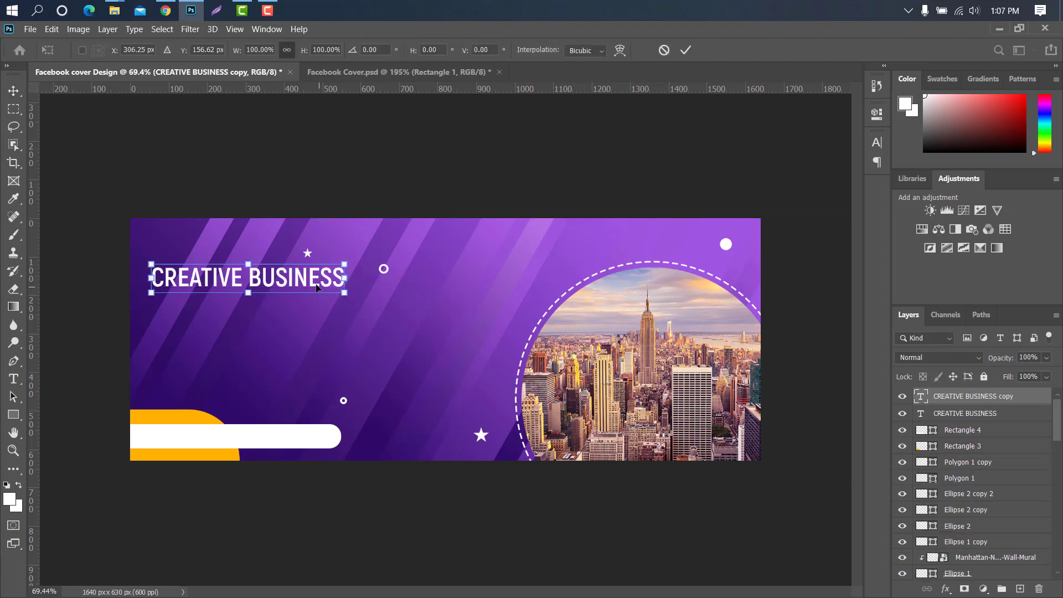
{"action": "left_click_drag", "start_coordinate": [306, 281], "coordinate": [305, 310]}
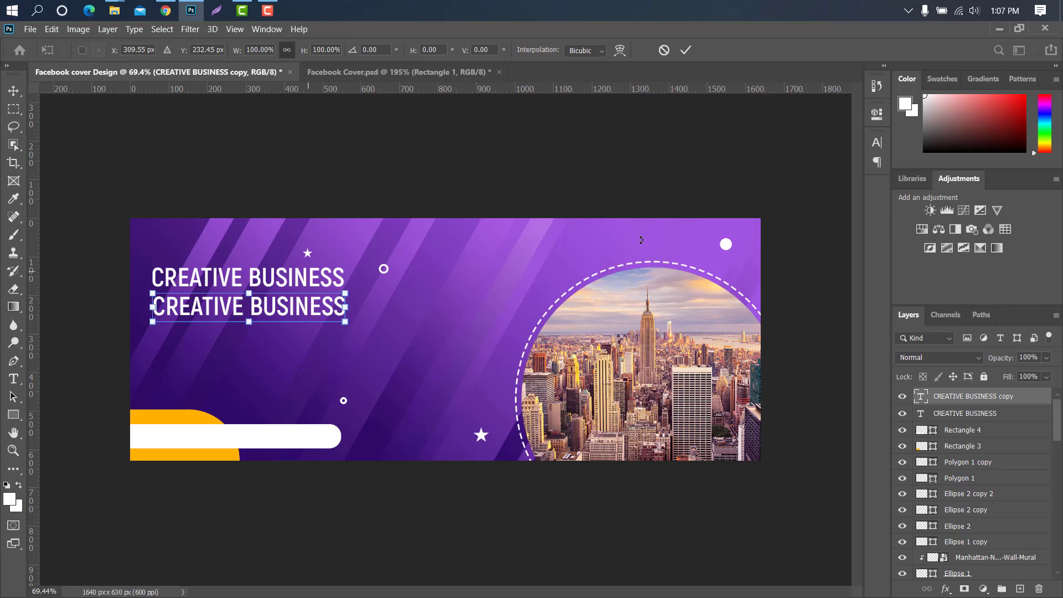
{"action": "left_click", "coordinate": [685, 50]}
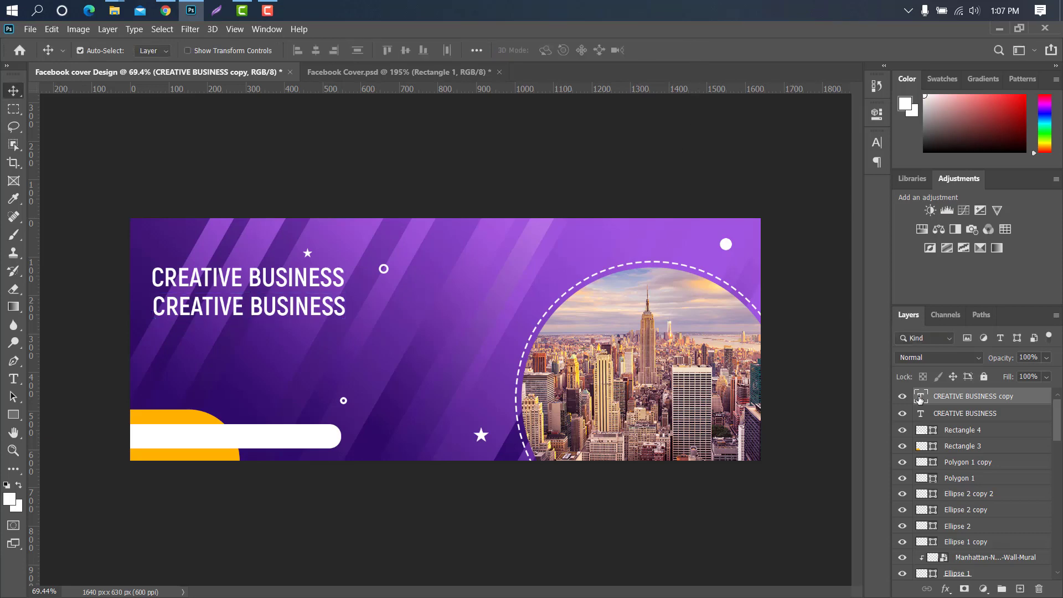
{"action": "double_click", "coordinate": [919, 399]}
{"action": "key", "text": "BackSpace"}
{"action": "type", "text": "AG"}
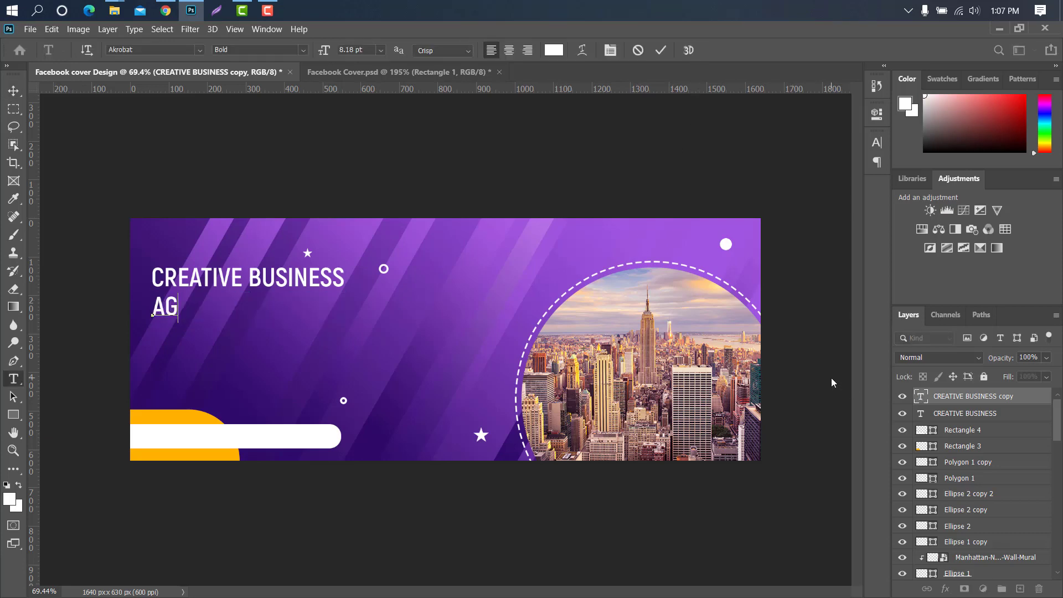
{"action": "type", "text": "ENCY"}
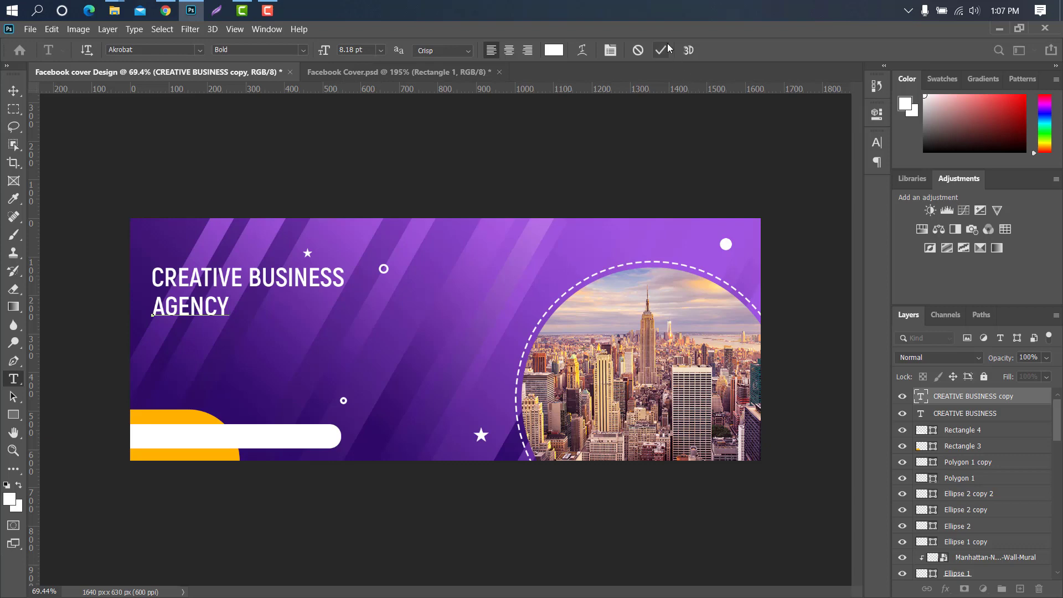
{"action": "left_click", "coordinate": [667, 49]}
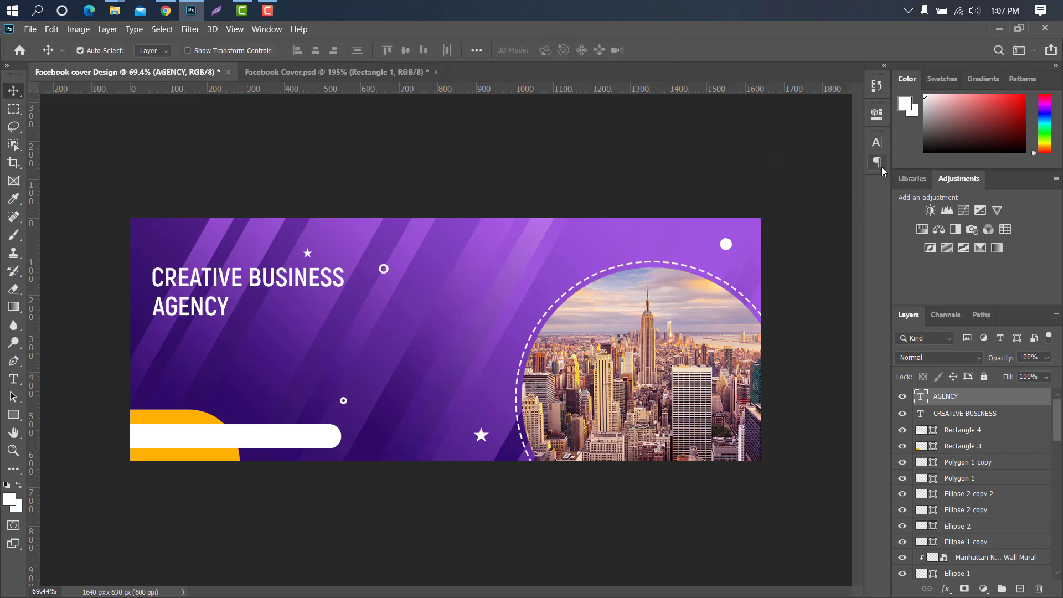
- Colour AGENCY with orange sampled from the bottom-left shape and enlarge it to about 157%
{"action": "left_click", "coordinate": [876, 142]}
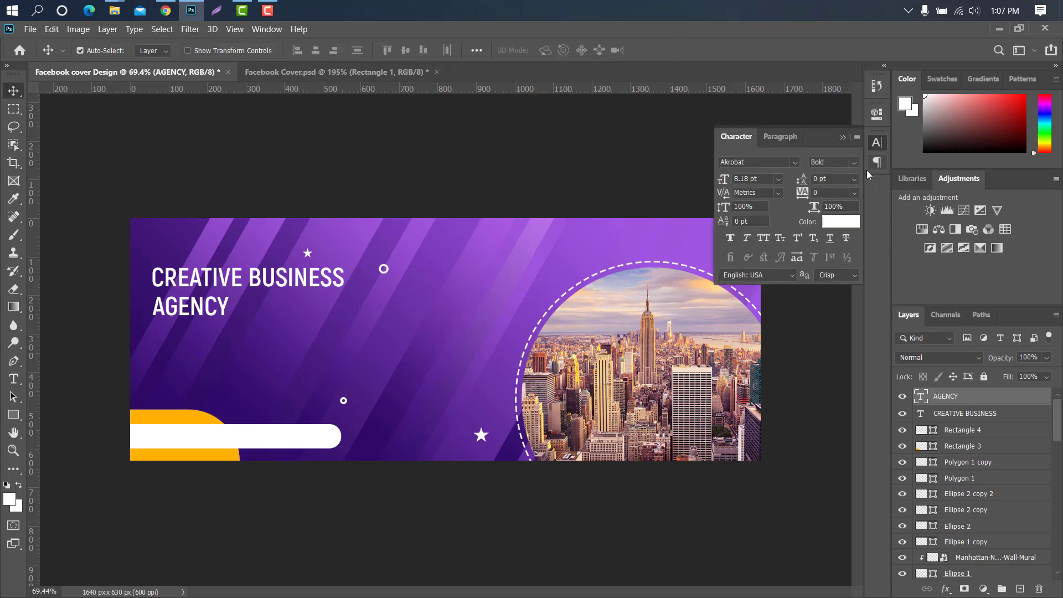
{"action": "left_click", "coordinate": [849, 220]}
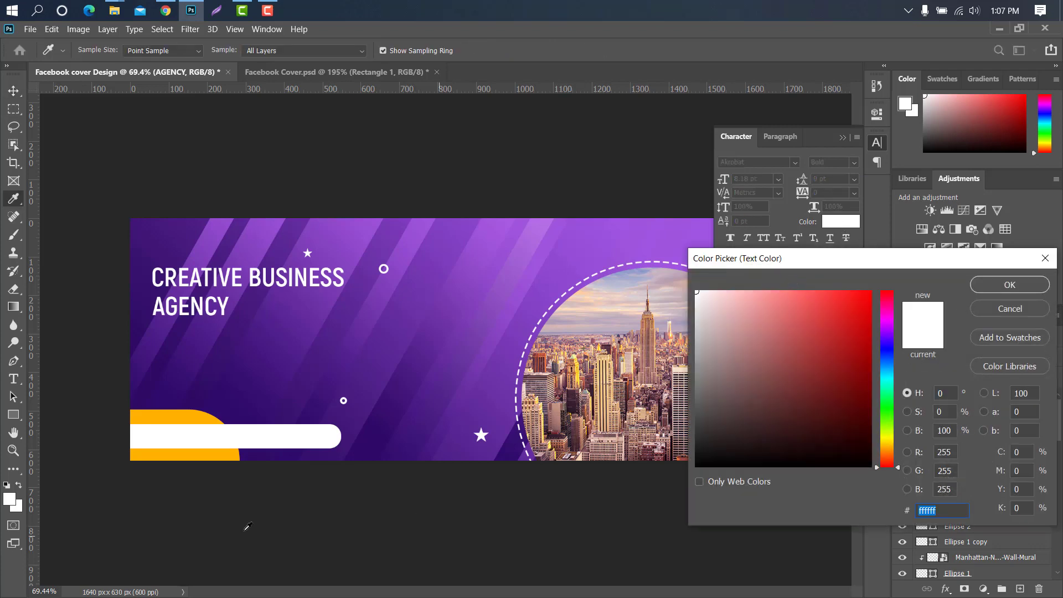
{"action": "left_click", "coordinate": [184, 456]}
{"action": "left_click", "coordinate": [1008, 285]}
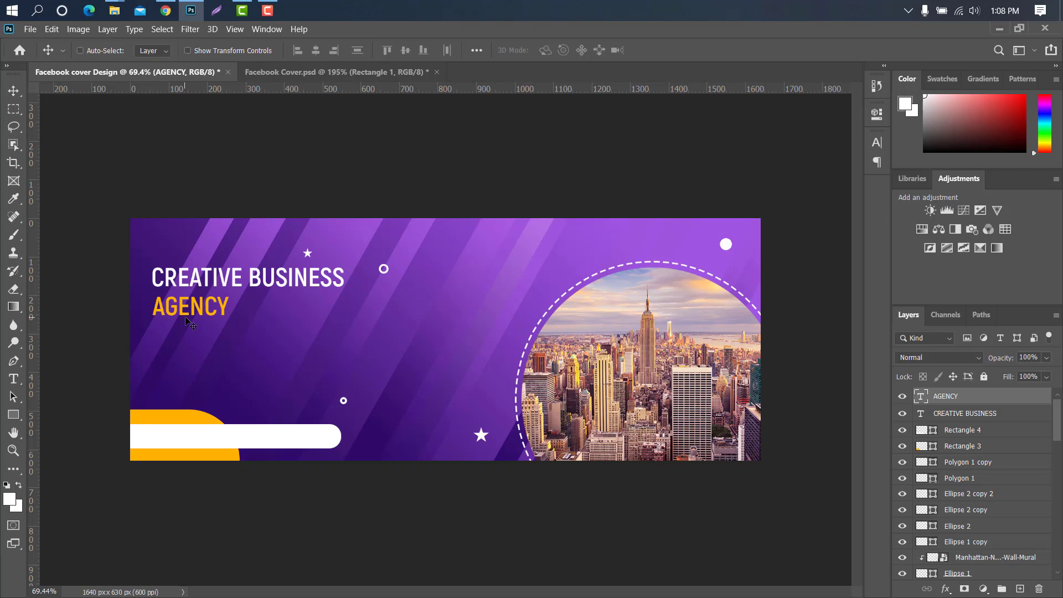
{"action": "key", "text": "ctrl+t"}
{"action": "mouse_move", "coordinate": [234, 311]}
{"action": "left_mouse_down"}
{"action": "mouse_move", "coordinate": [271, 315]}
{"action": "mouse_move", "coordinate": [245, 314]}
{"action": "left_mouse_up"}
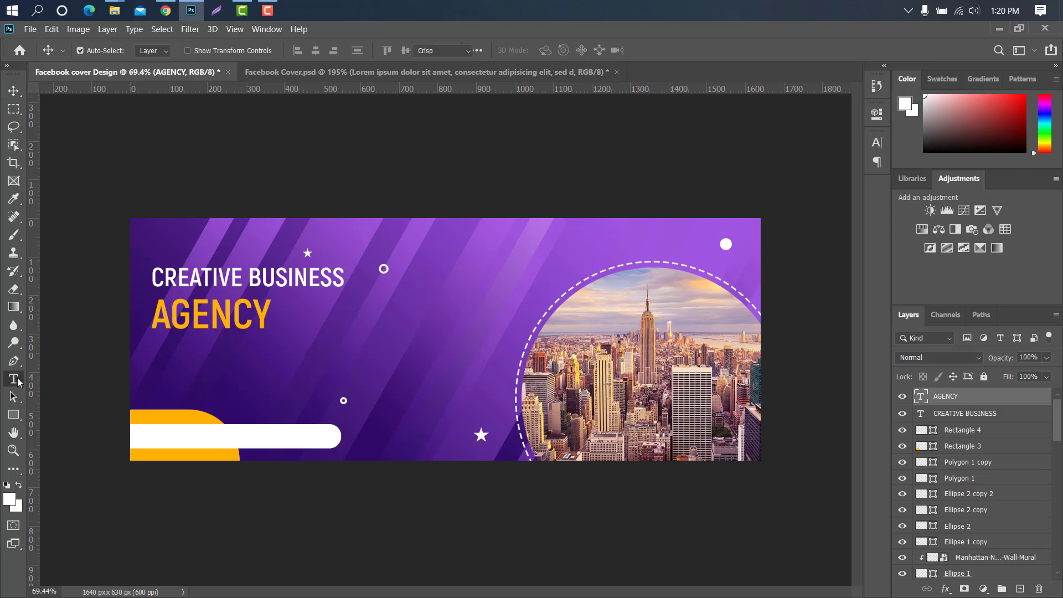
- Add a Lorem ipsum placeholder paragraph box below AGENCY
{"action": "left_click", "coordinate": [15, 379]}
{"action": "left_click", "coordinate": [86, 379]}
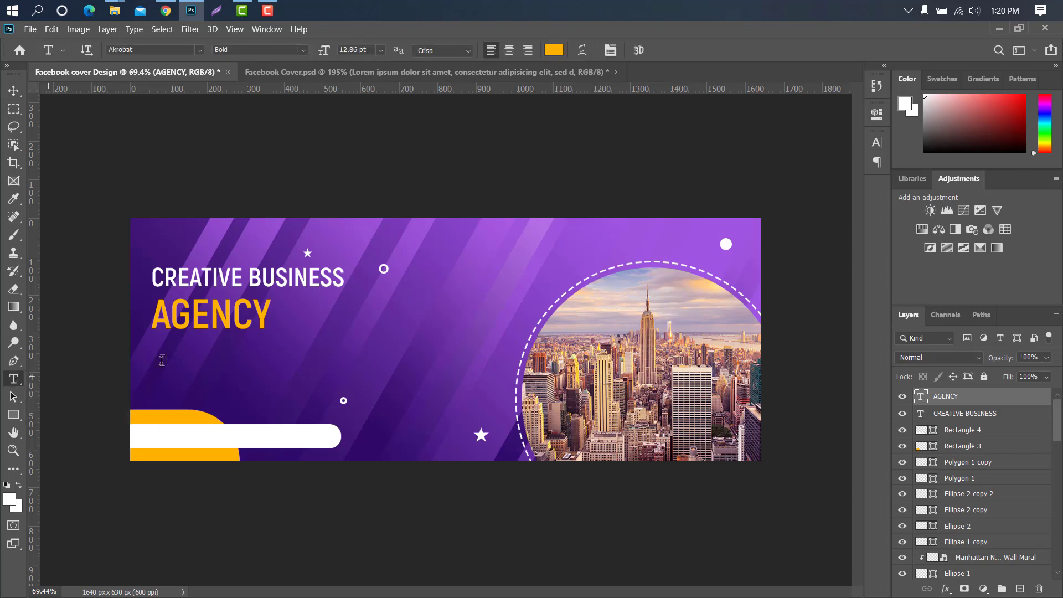
{"action": "left_click_drag", "start_coordinate": [153, 351], "coordinate": [368, 375]}
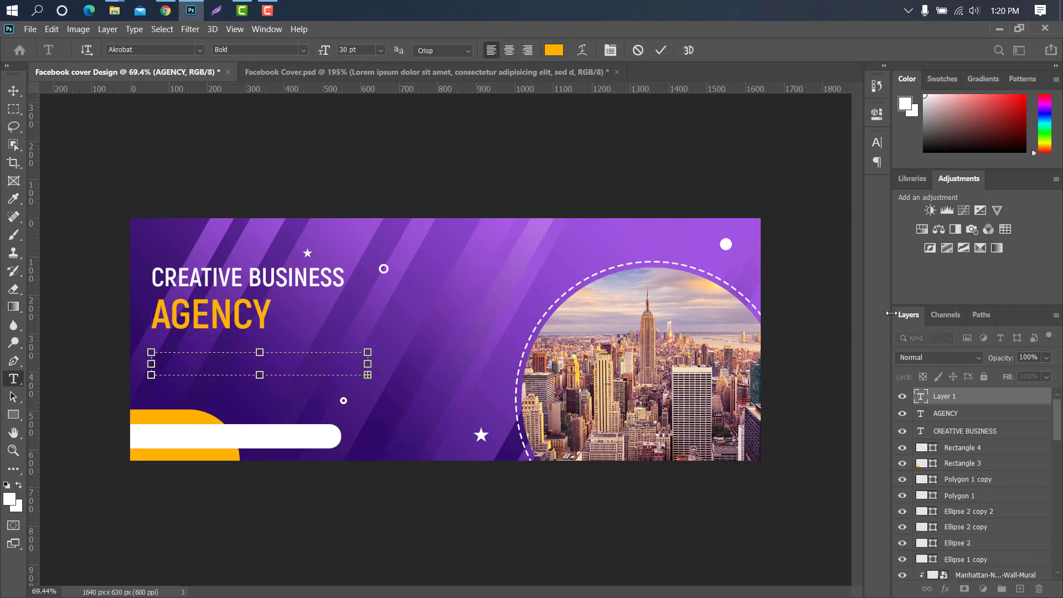
{"action": "left_click", "coordinate": [660, 49]}
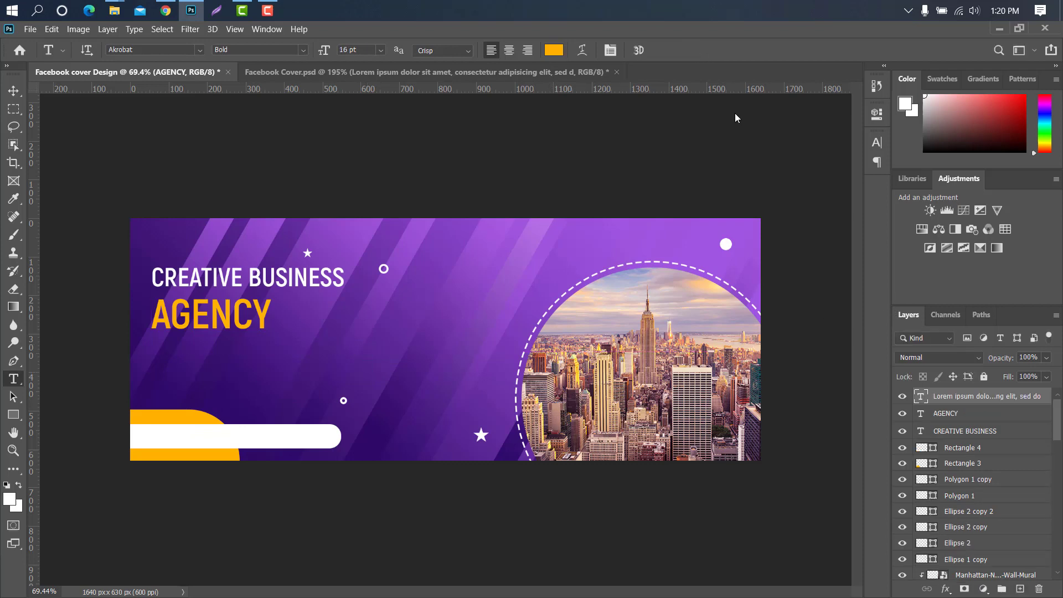
- Set the paragraph to 3 pt size, 4 pt leading and white #ffffff, then enlarge it slightly
{"action": "left_click", "coordinate": [879, 143]}
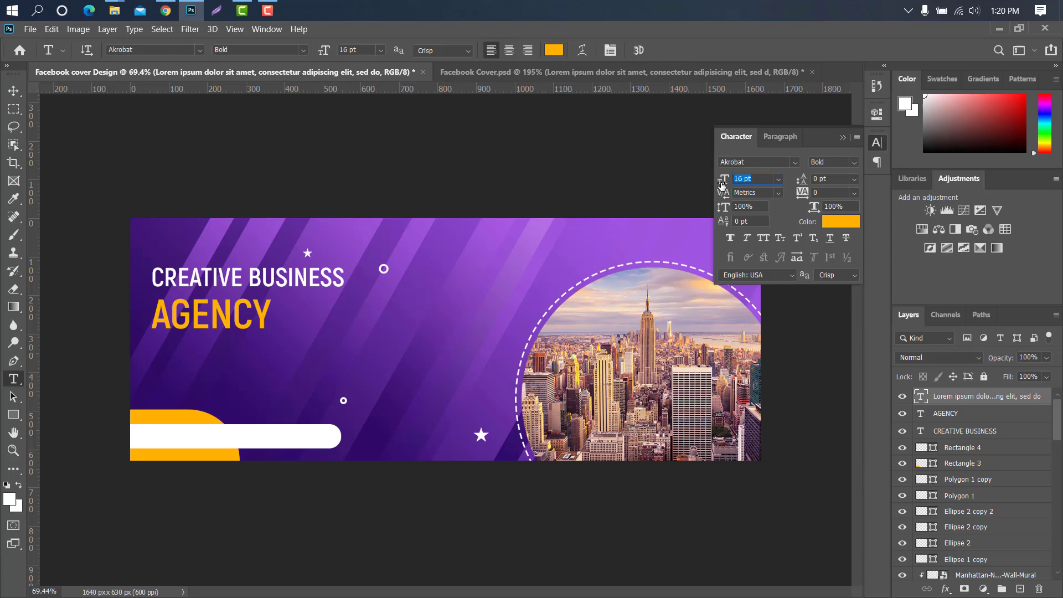
{"action": "left_click_drag", "start_coordinate": [721, 184], "coordinate": [714, 182]}
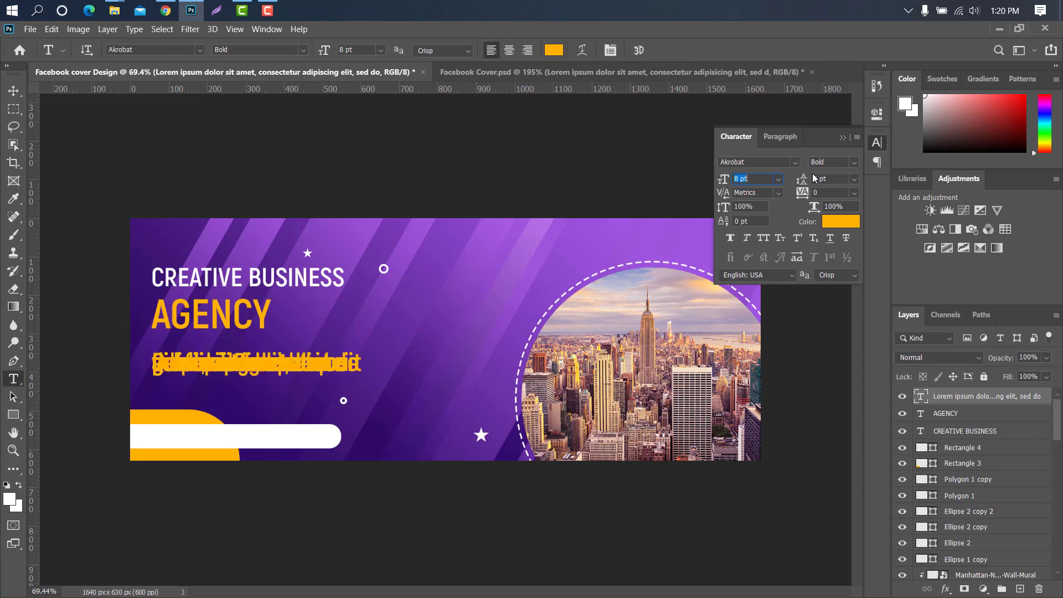
{"action": "left_click_drag", "start_coordinate": [801, 181], "coordinate": [804, 182]}
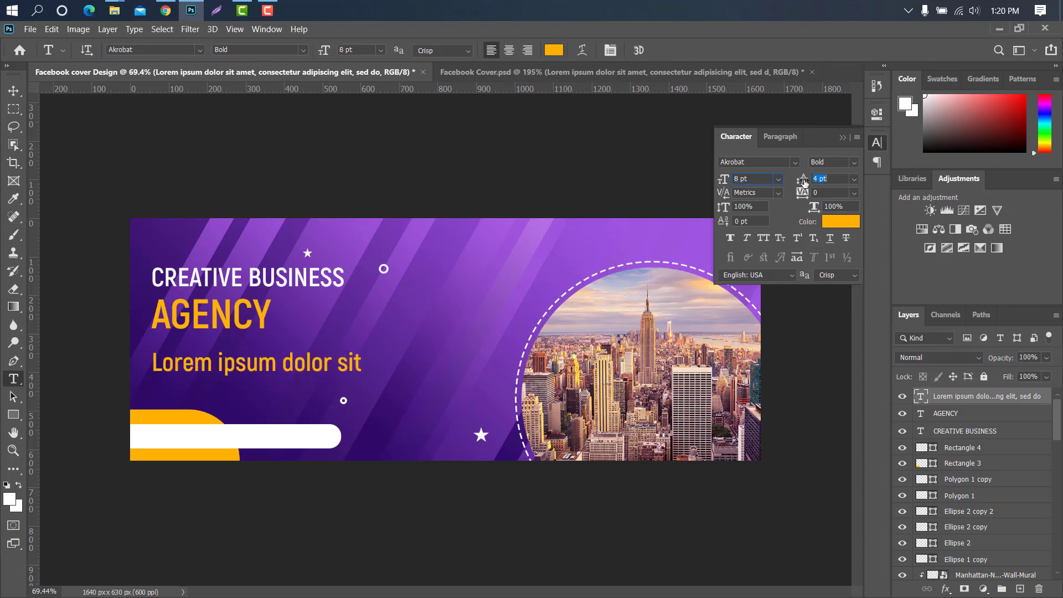
{"action": "key", "text": "shift+Tab"}
{"action": "type", "text": "3"}
{"action": "key", "text": "Return"}
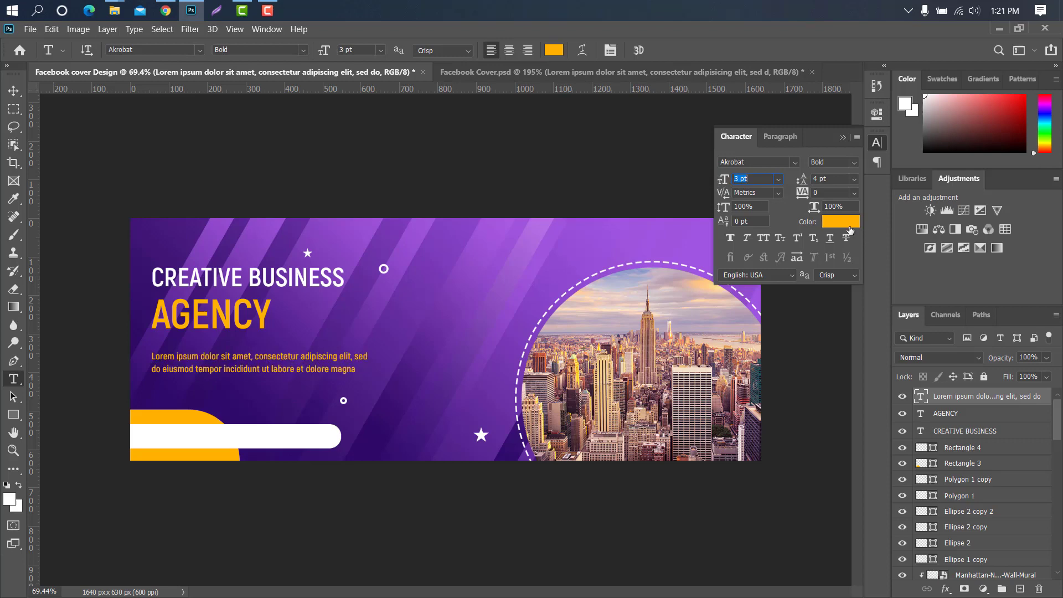
{"action": "left_click", "coordinate": [843, 221]}
{"action": "type", "text": "ffffff"}
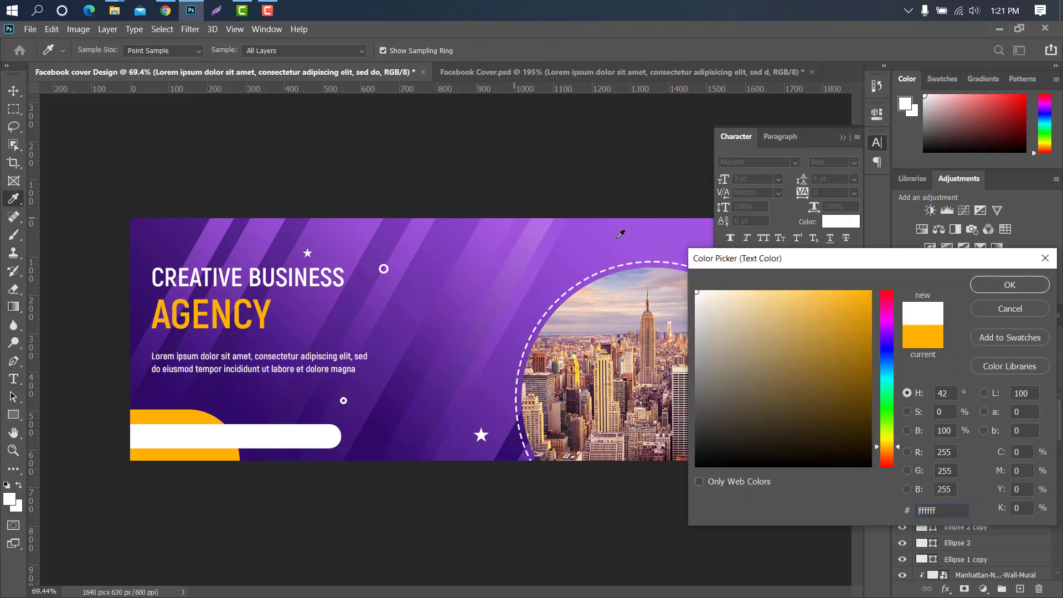
{"action": "left_click", "coordinate": [984, 286]}
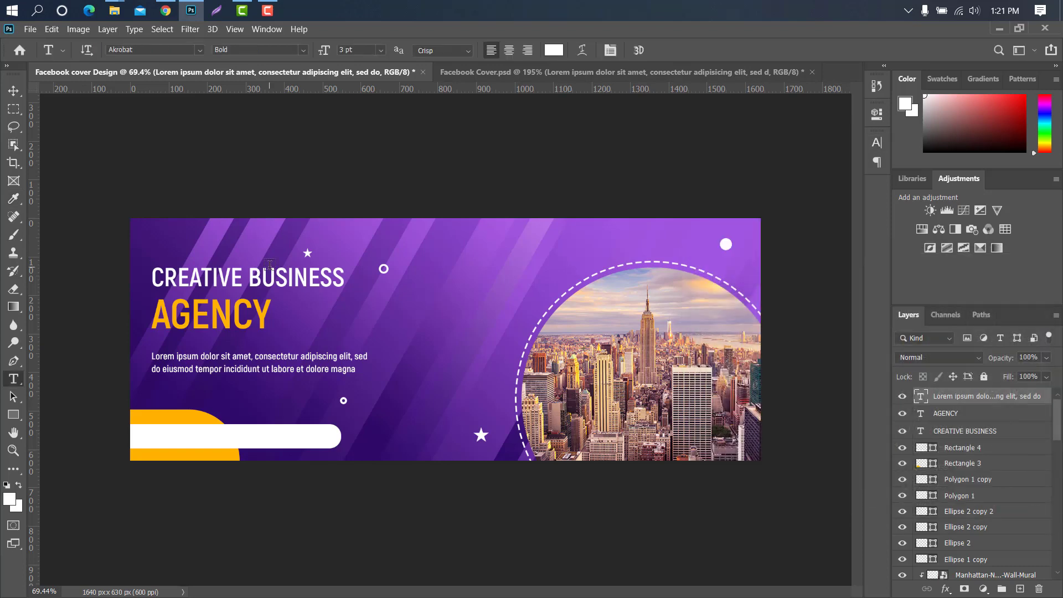
{"action": "key", "text": "ctrl+t"}
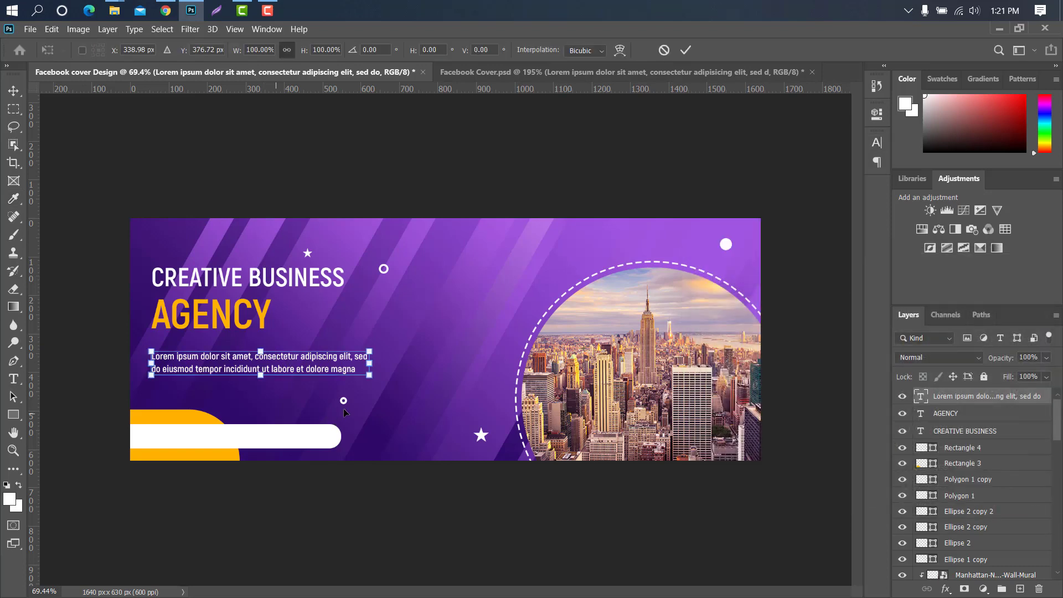
{"action": "left_click_drag", "start_coordinate": [369, 351], "coordinate": [375, 344]}
- Add a LEARN MORE text line below the Lorem ipsum paragraph
{"action": "left_click", "coordinate": [684, 50]}
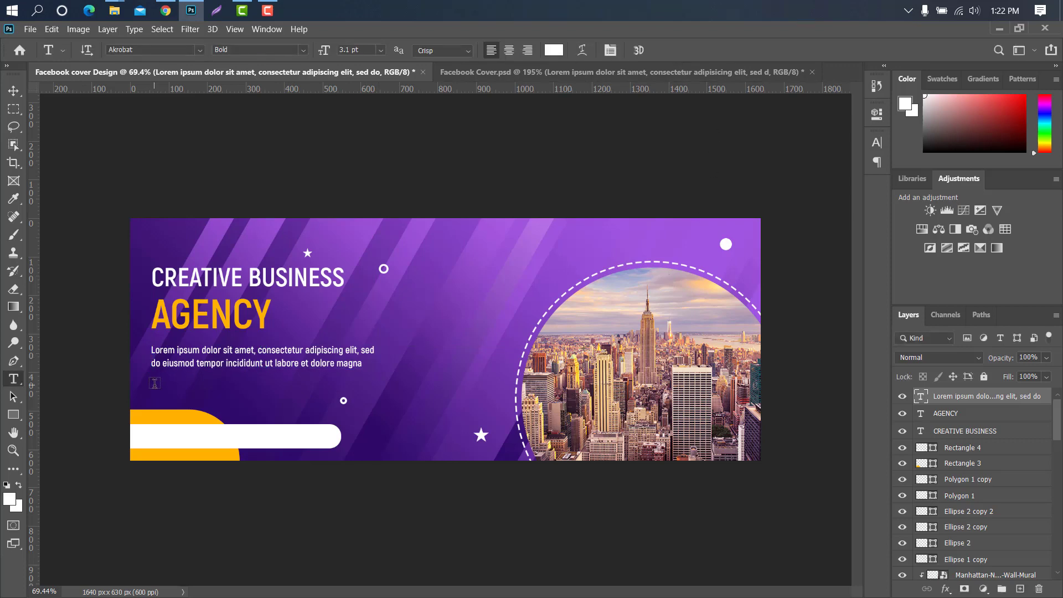
{"action": "left_click", "coordinate": [155, 382]}
{"action": "key", "text": "BackSpace"}
{"action": "type", "text": "LEARN"}
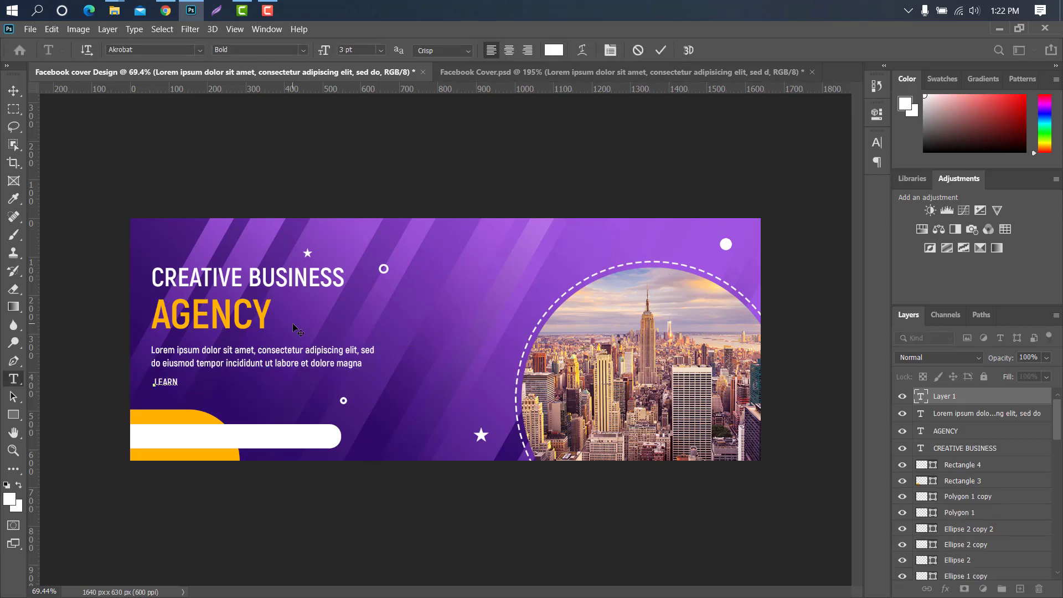
{"action": "type", "text": " MORE"}
{"action": "left_click", "coordinate": [658, 52]}
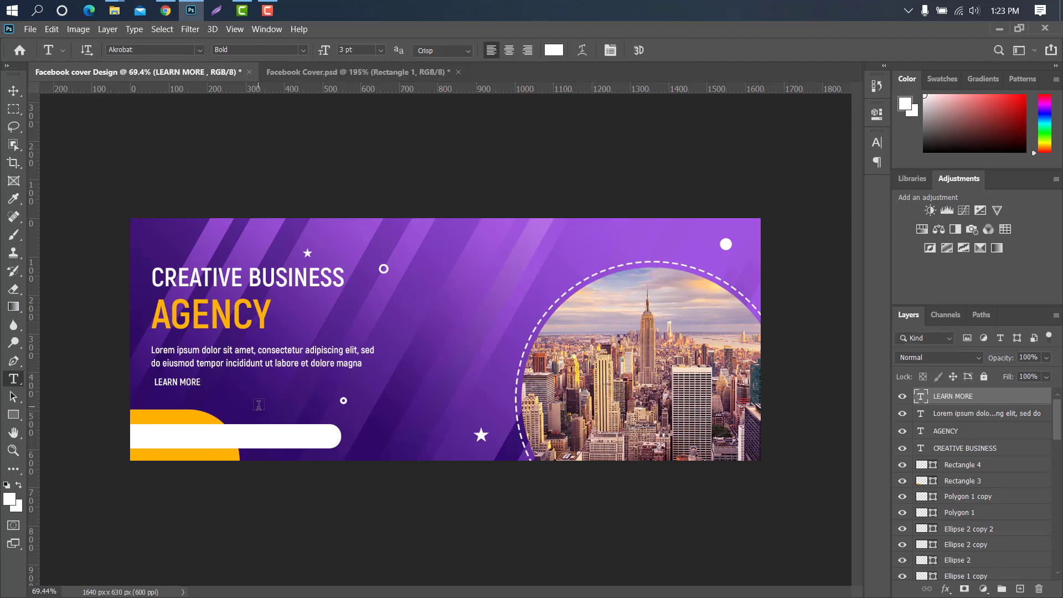
- Enlarge LEARN MORE to about 152% and colour it cyan #21ecff
{"action": "key", "text": "ctrl+t"}
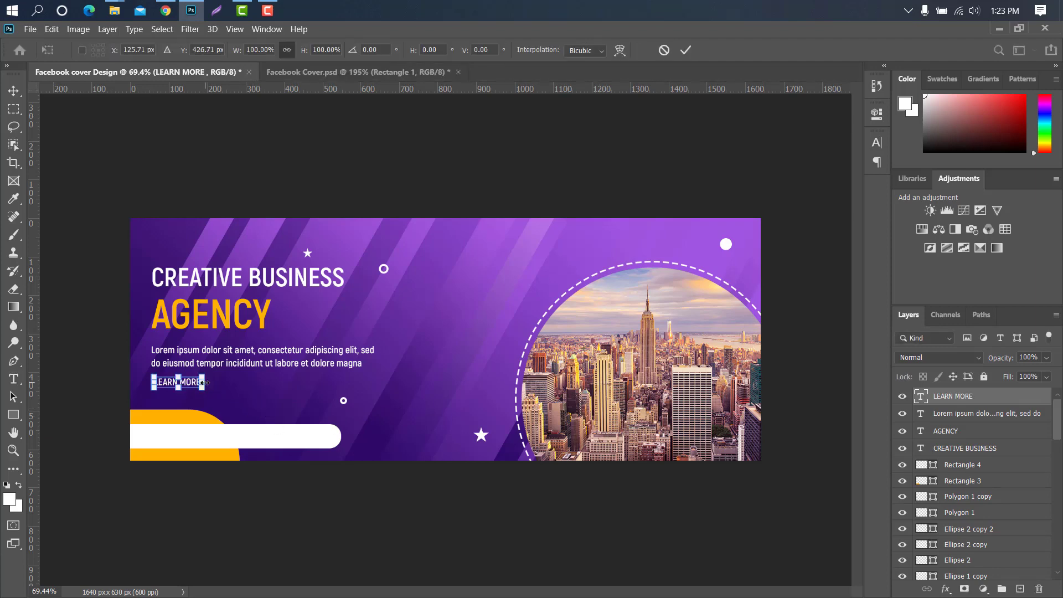
{"action": "left_click_drag", "start_coordinate": [205, 382], "coordinate": [226, 388]}
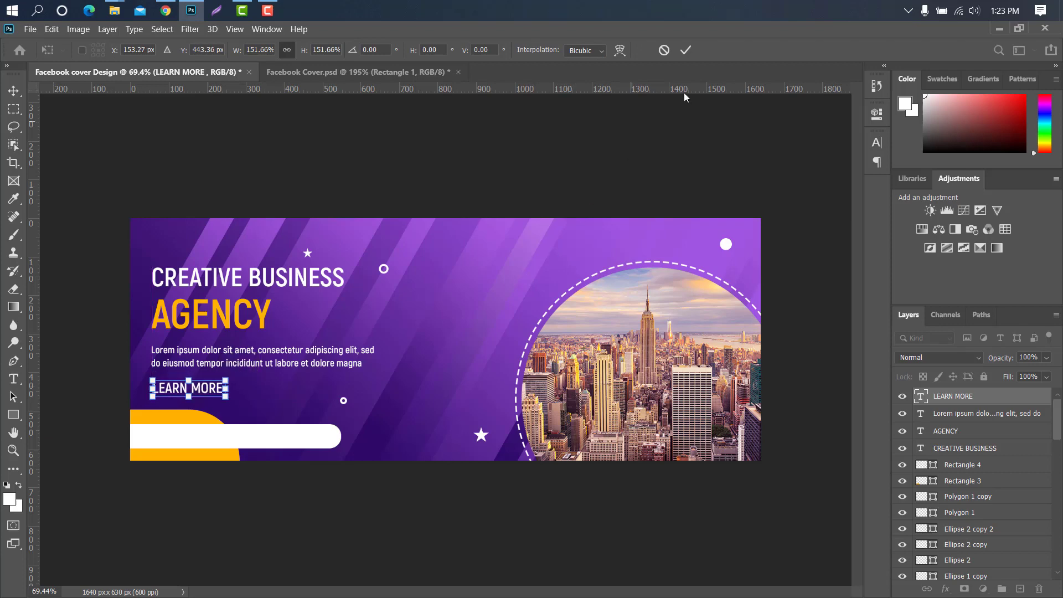
{"action": "left_click", "coordinate": [689, 50]}
{"action": "left_click", "coordinate": [875, 143]}
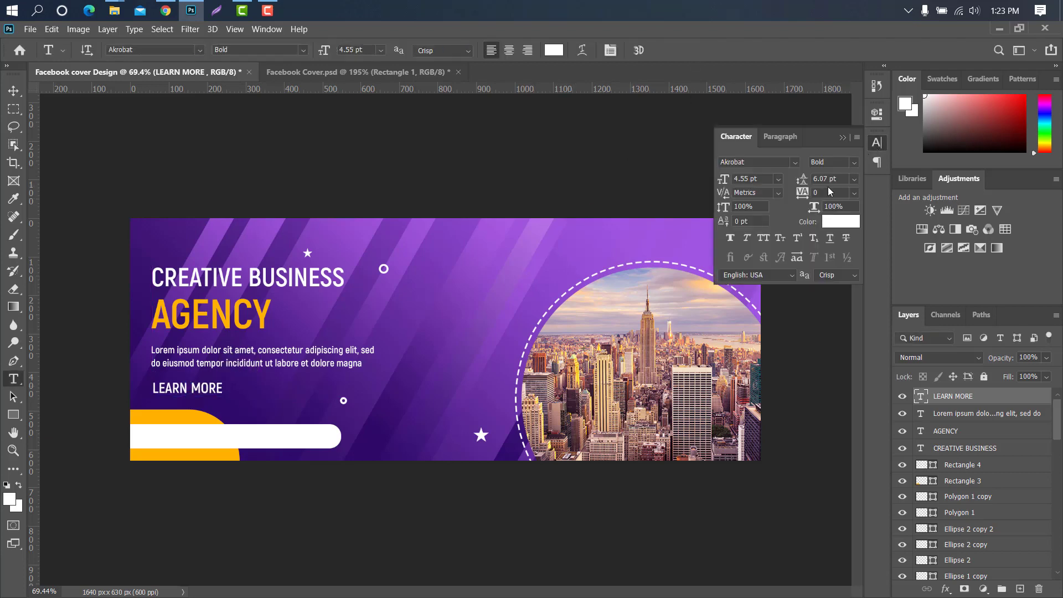
{"action": "left_click", "coordinate": [840, 221]}
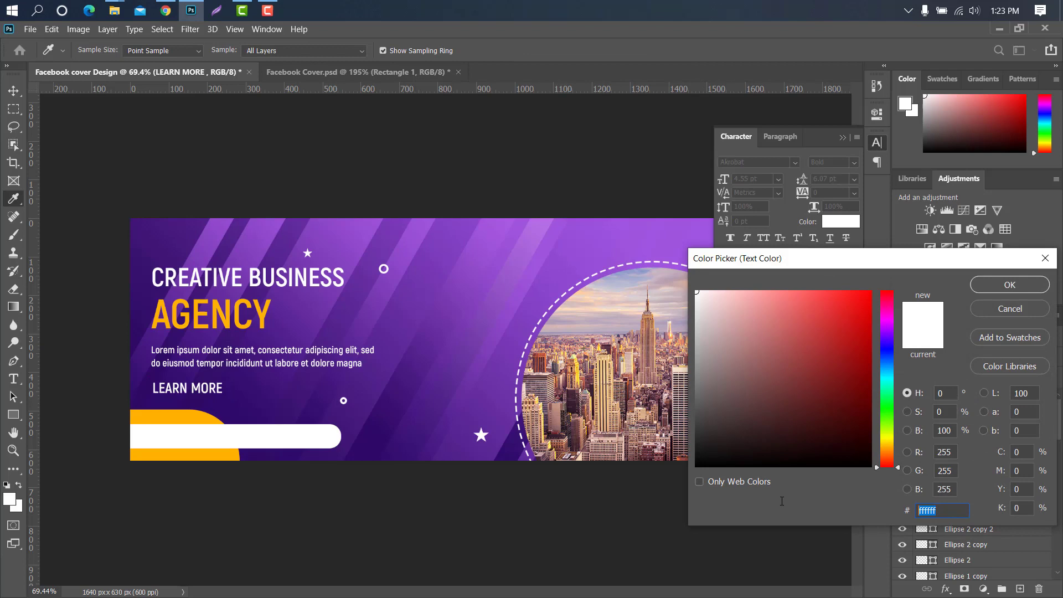
{"action": "type", "text": "21ecff"}
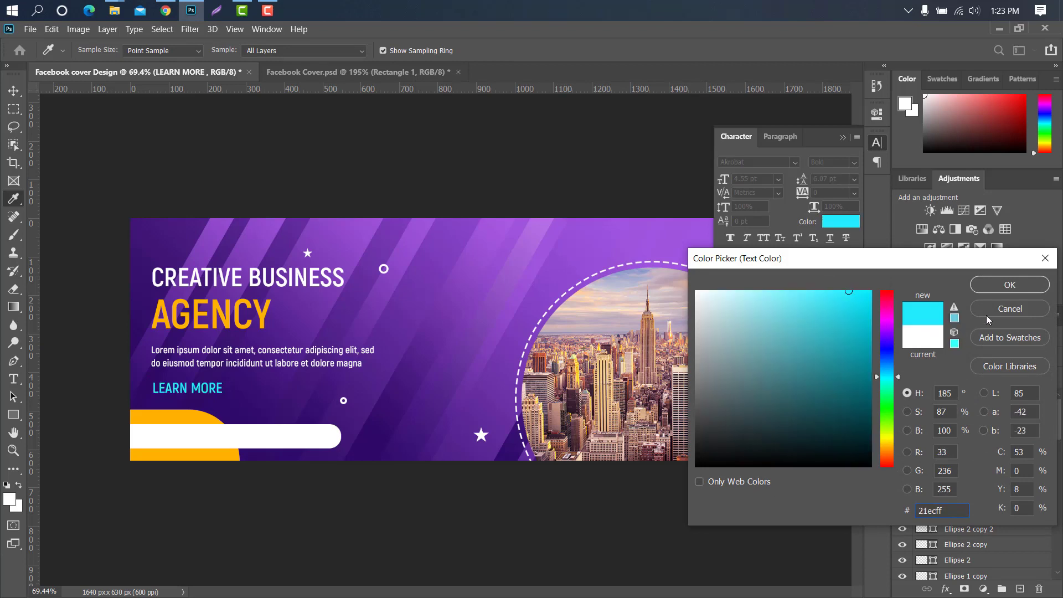
{"action": "left_click", "coordinate": [995, 283]}
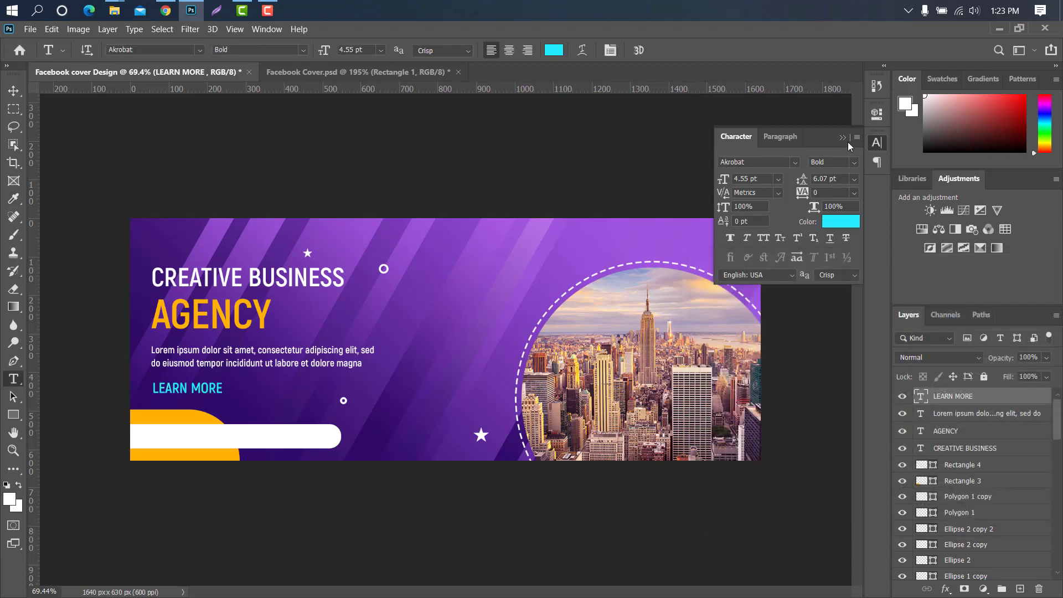
{"action": "left_click", "coordinate": [842, 137]}
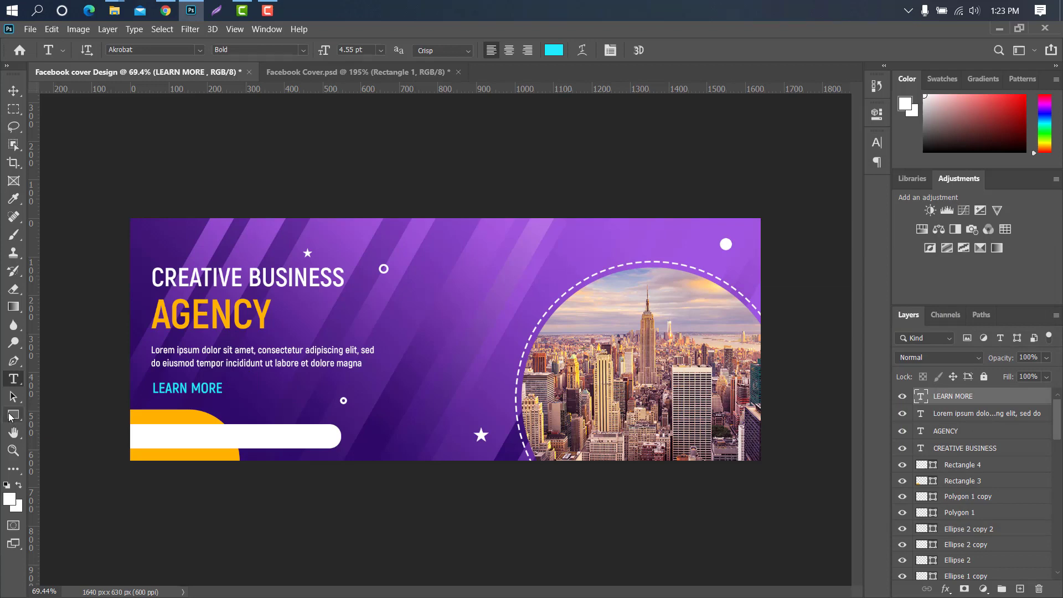
- Draw a square near the banner's centre with no fill and a 20 px black outline
{"action": "left_click", "coordinate": [13, 414]}
{"action": "left_click_drag", "start_coordinate": [415, 302], "coordinate": [481, 367]}
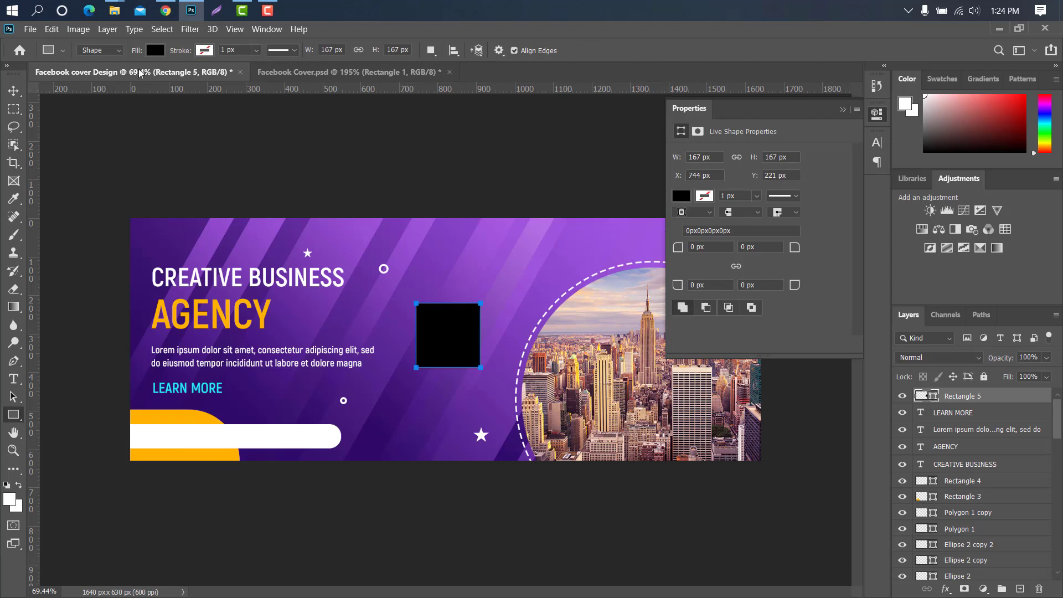
{"action": "left_click", "coordinate": [155, 50]}
{"action": "left_click", "coordinate": [78, 77]}
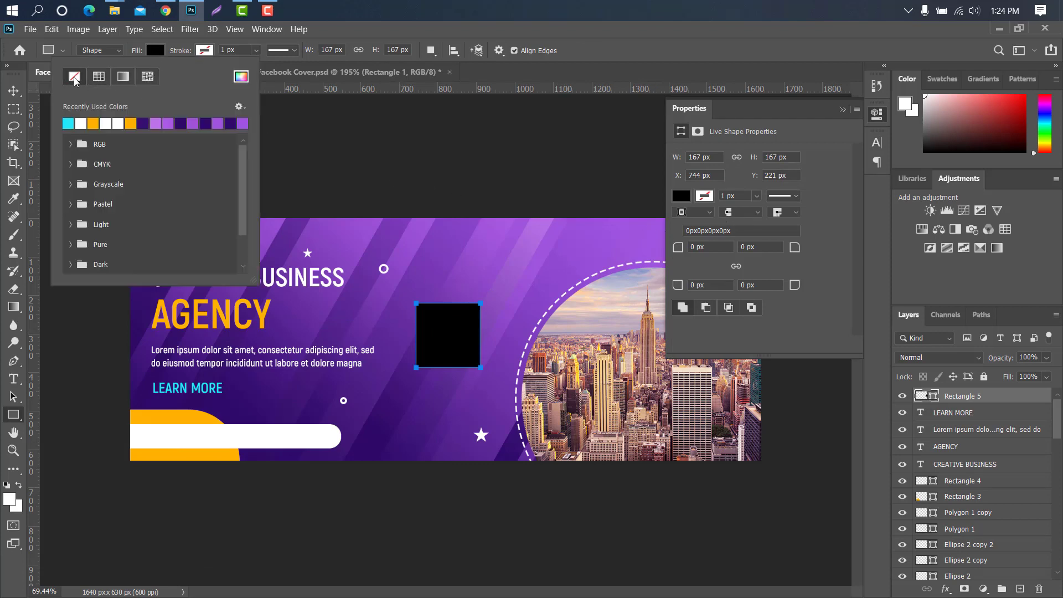
{"action": "left_click", "coordinate": [188, 53]}
{"action": "left_click_drag", "start_coordinate": [188, 53], "coordinate": [201, 53]}
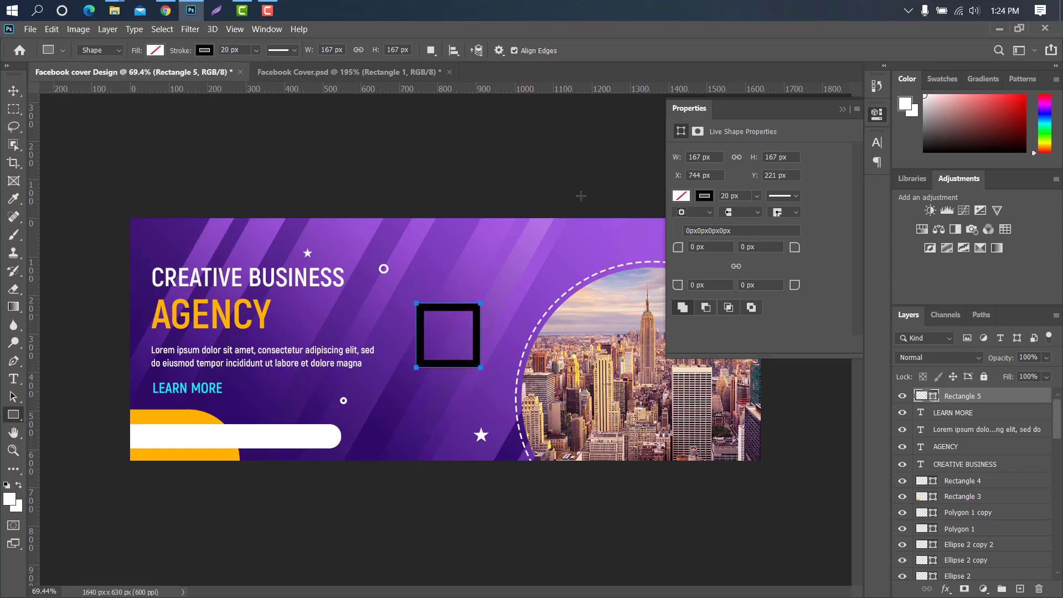
{"action": "left_click", "coordinate": [842, 109]}
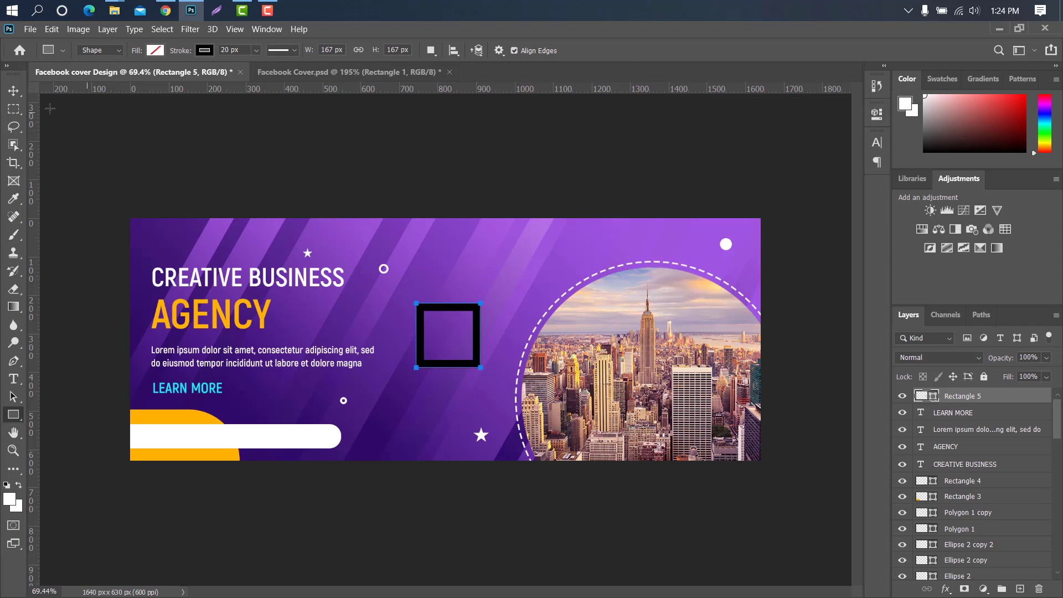
- Rotate the square 45° so it becomes a diamond
{"action": "key", "text": "v"}
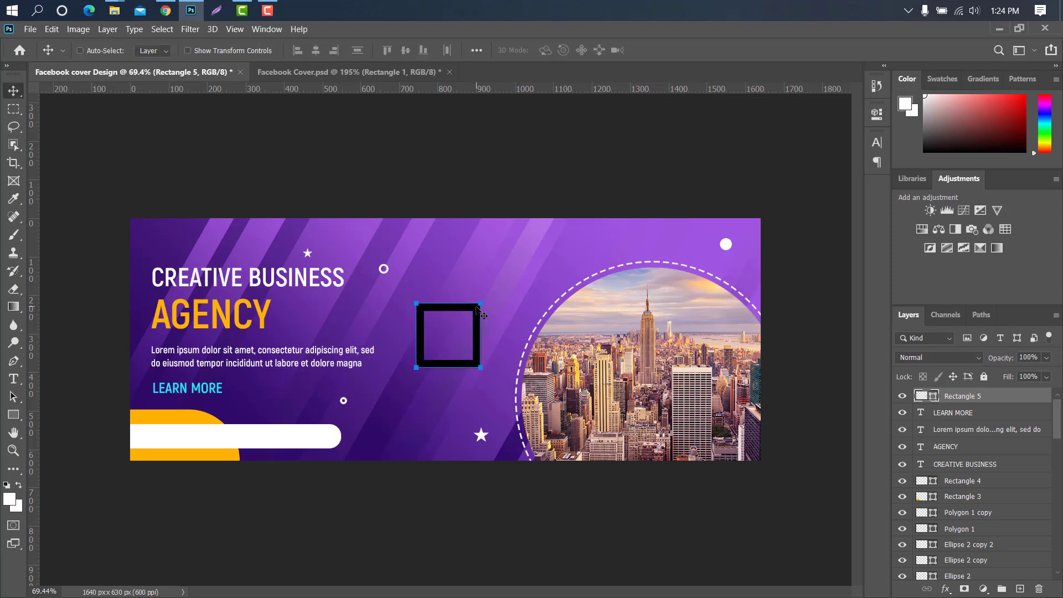
{"action": "key", "text": "ctrl+t"}
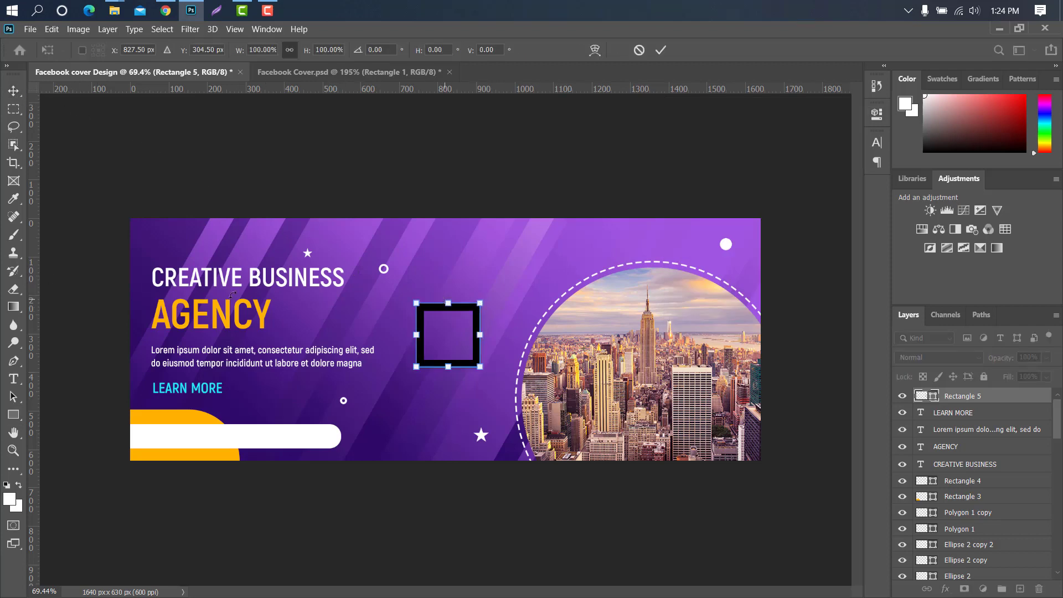
{"action": "left_click_drag", "start_coordinate": [36, 285], "coordinate": [509, 302]}
{"action": "left_click", "coordinate": [661, 50]}
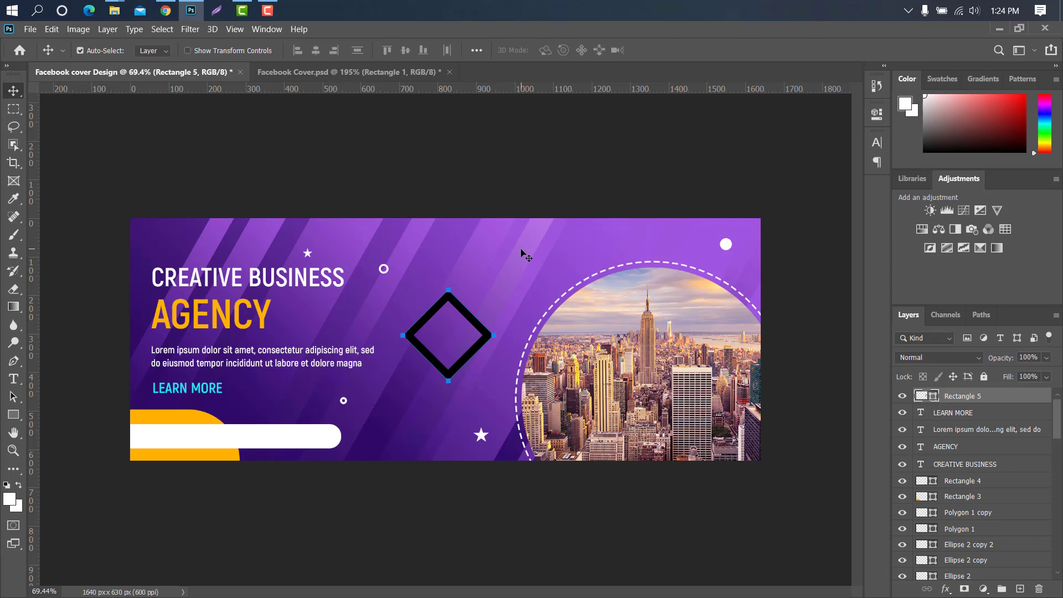
- Give the Rectangle 5 diamond a white Color Overlay so its outline turns white
{"action": "double_click", "coordinate": [1027, 396]}
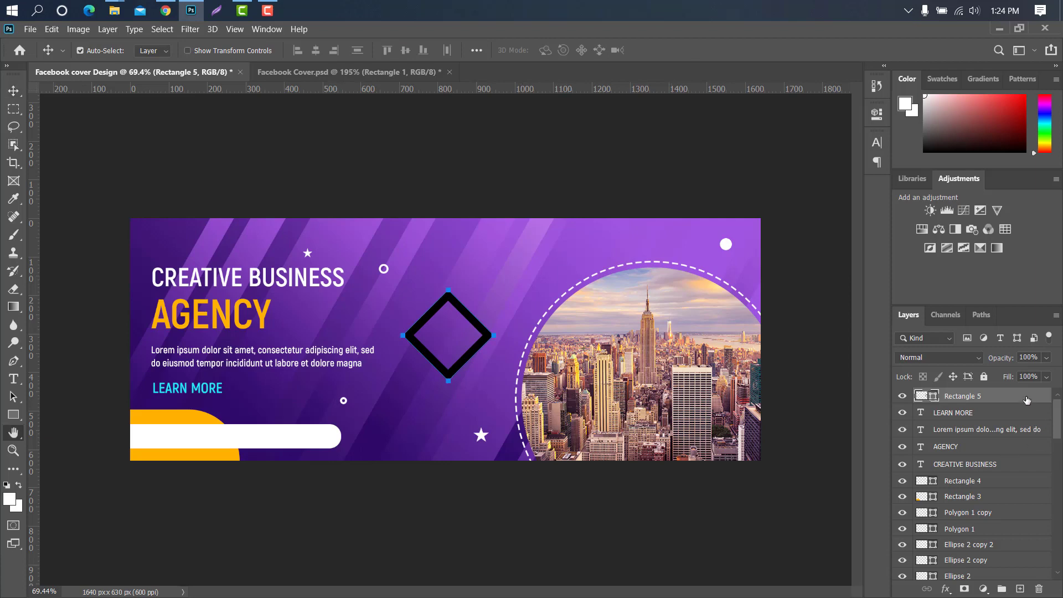
{"action": "left_click", "coordinate": [170, 276]}
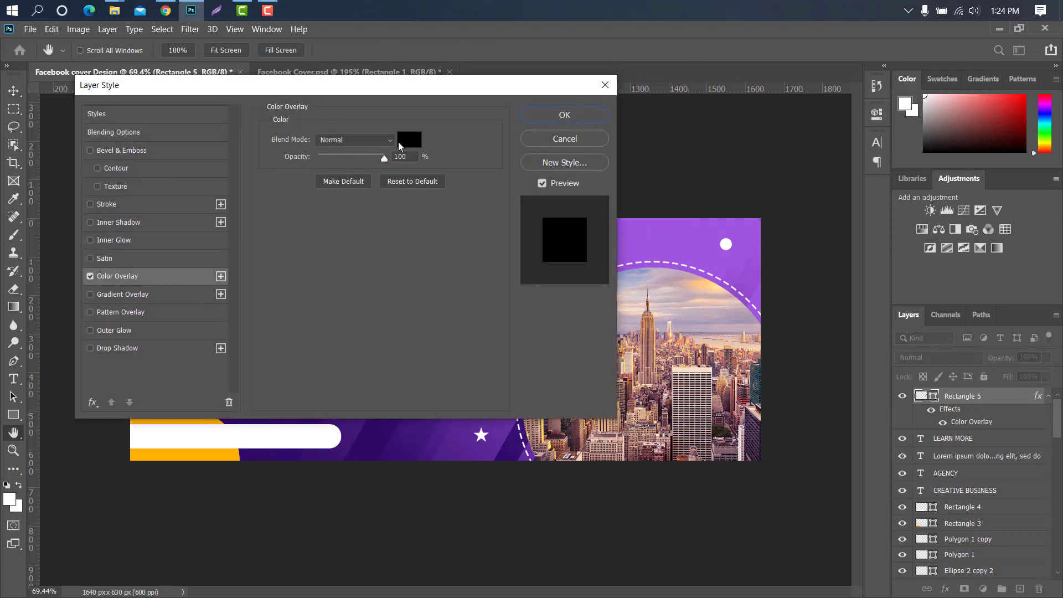
{"action": "left_click", "coordinate": [409, 139]}
{"action": "left_click", "coordinate": [696, 291]}
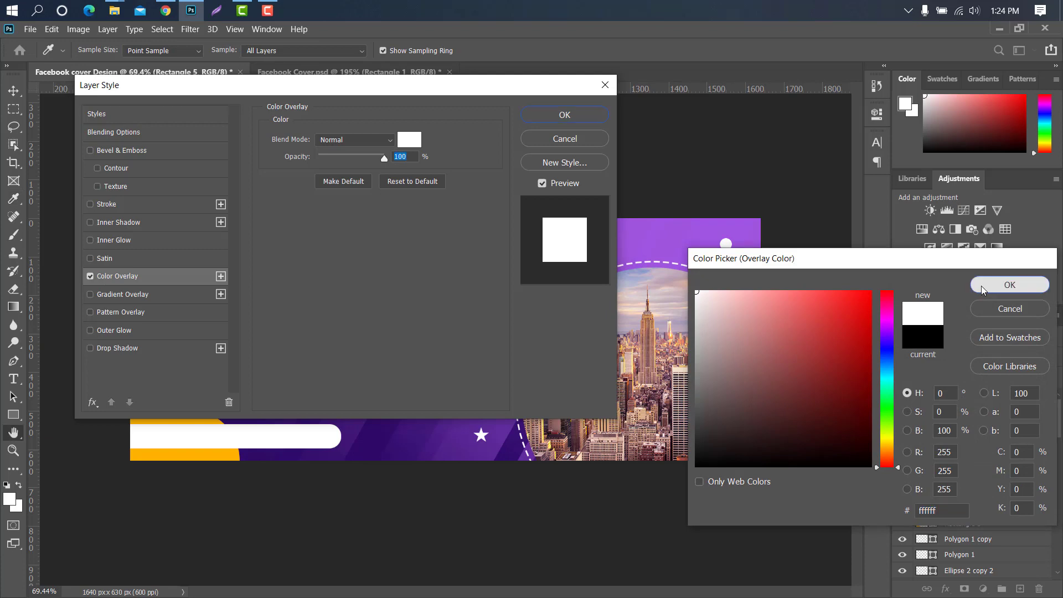
{"action": "left_click", "coordinate": [1009, 285]}
{"action": "left_click", "coordinate": [564, 115]}
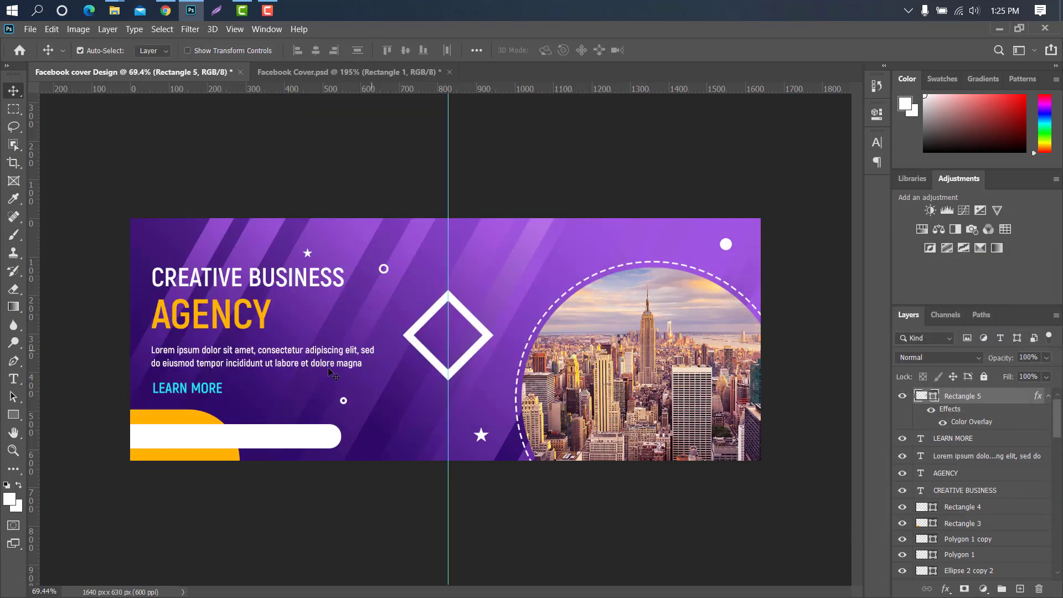
{"action": "left_click", "coordinate": [13, 109]}
- Rasterize Rectangle 5 and delete the diamond's left half, leaving a chevron
{"action": "right_click", "coordinate": [1013, 399]}
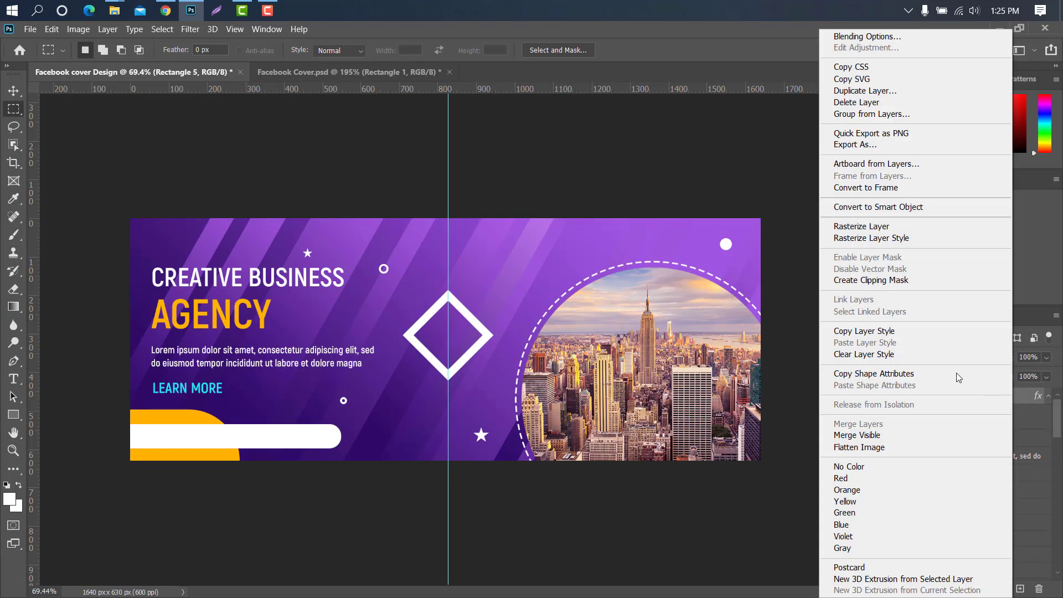
{"action": "left_click", "coordinate": [859, 226]}
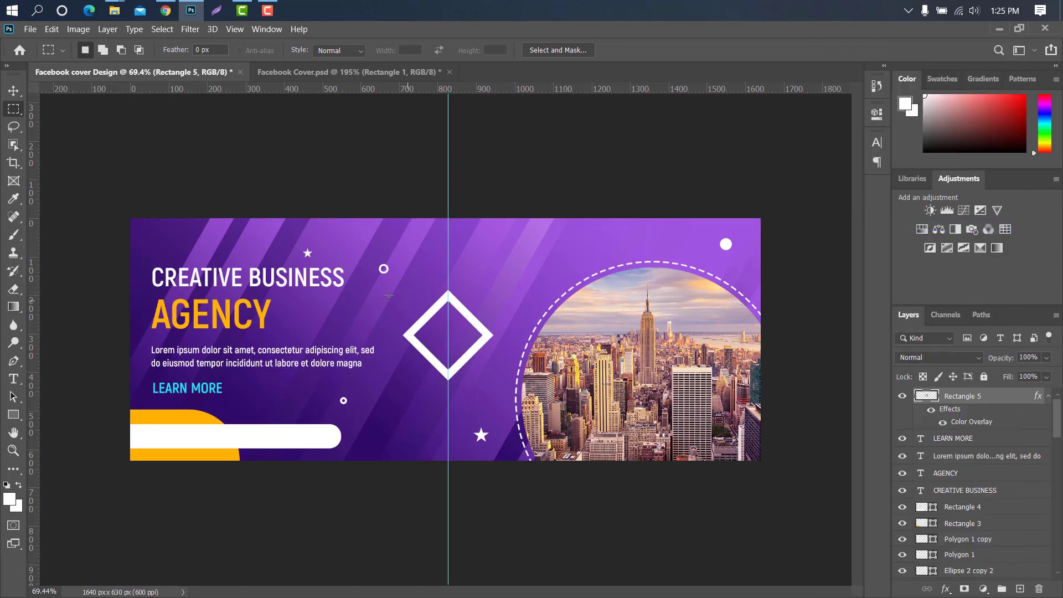
{"action": "left_click_drag", "start_coordinate": [362, 275], "coordinate": [449, 458]}
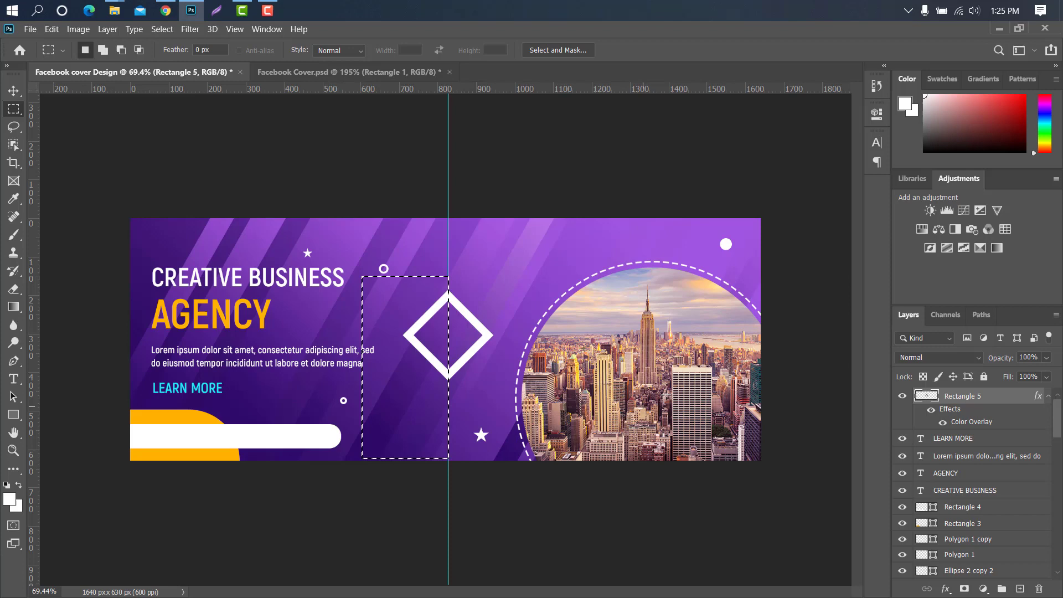
{"action": "key", "text": "Delete"}
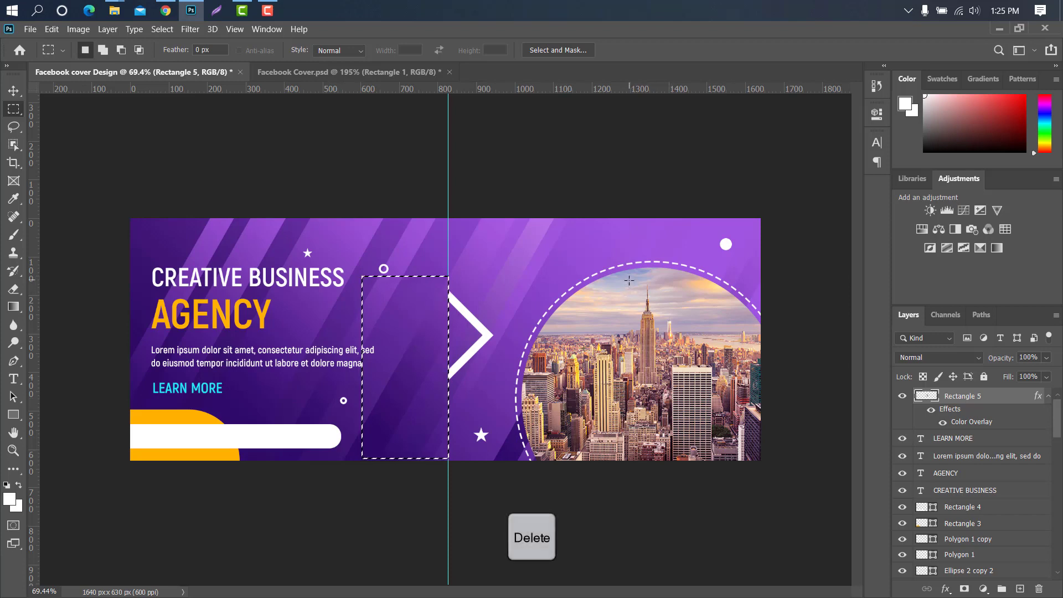
{"action": "key", "text": "ctrl+d"}
- Remove the vertical guide, then shrink the chevron and place it beside LEARN MORE
{"action": "key", "text": "v"}
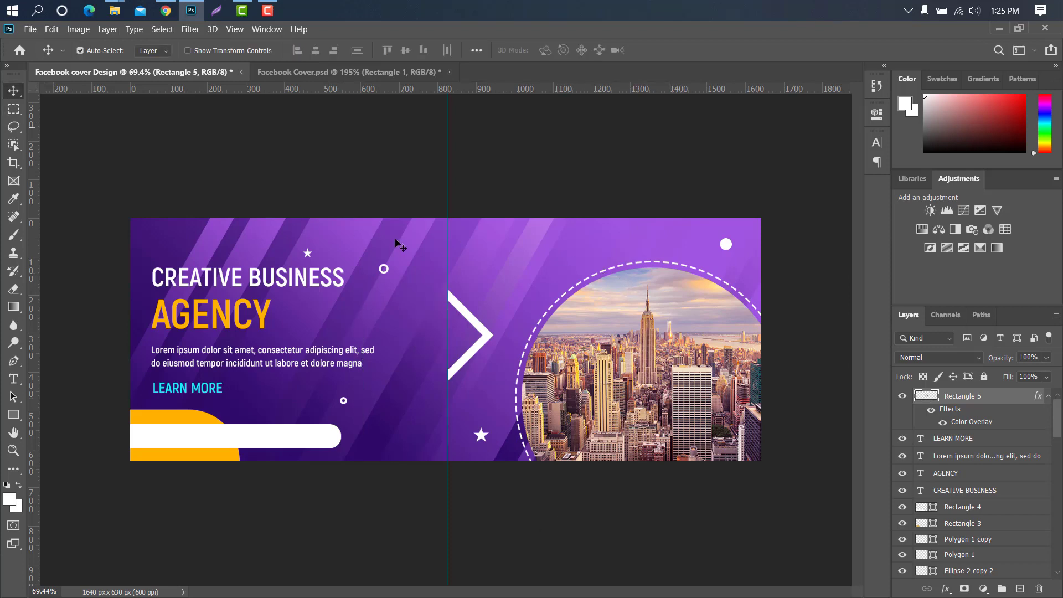
{"action": "left_click_drag", "start_coordinate": [448, 250], "coordinate": [34, 255]}
{"action": "left_click_drag", "start_coordinate": [481, 339], "coordinate": [357, 368]}
{"action": "key", "text": "ctrl+t"}
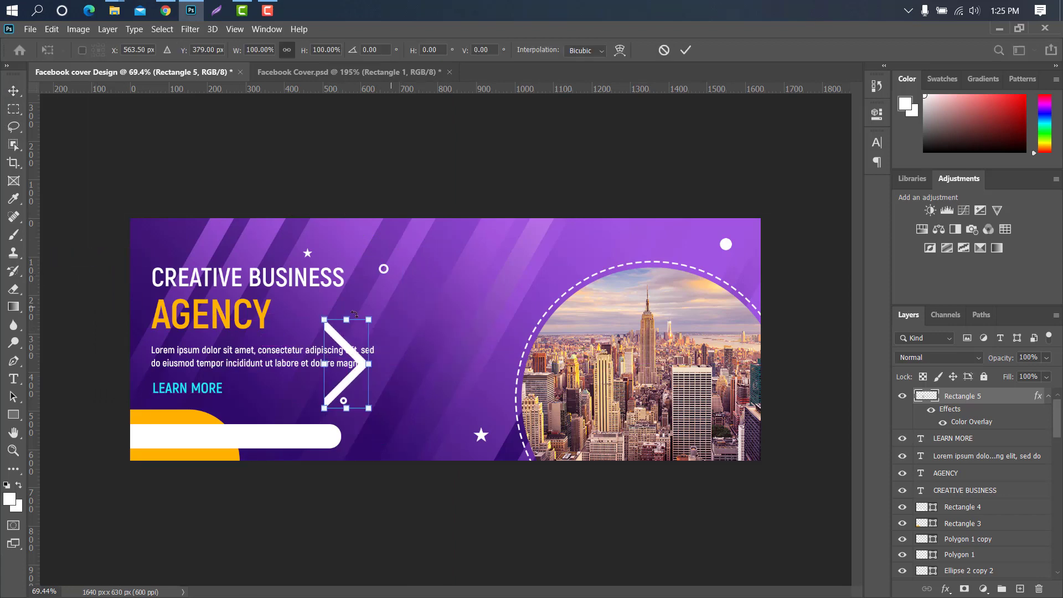
{"action": "left_click_drag", "start_coordinate": [346, 320], "coordinate": [339, 386]}
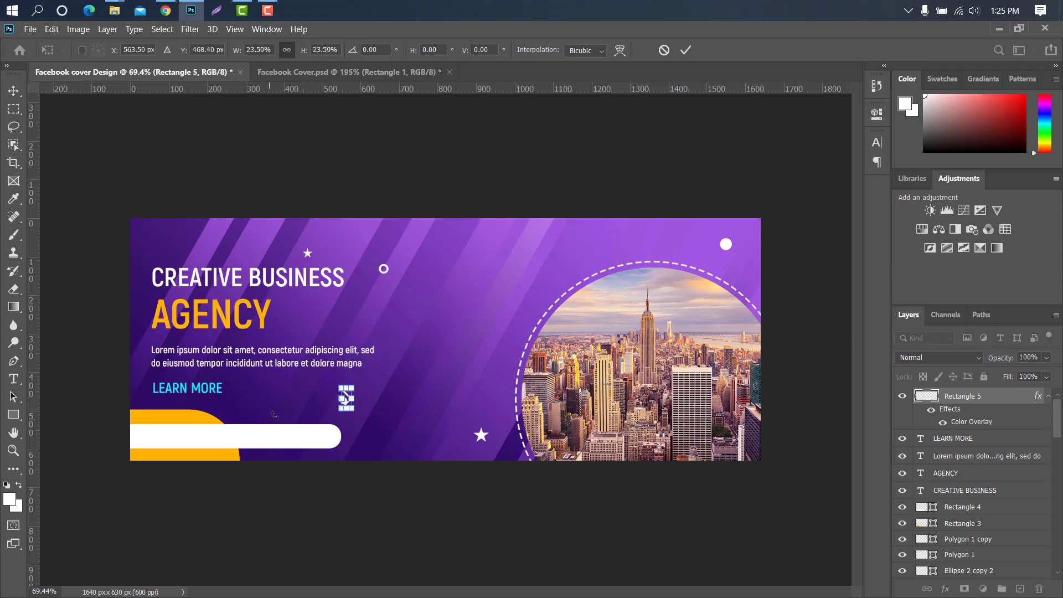
{"action": "scroll", "coordinate": [276, 413], "scroll_direction": "up", "scroll_amount": 5}
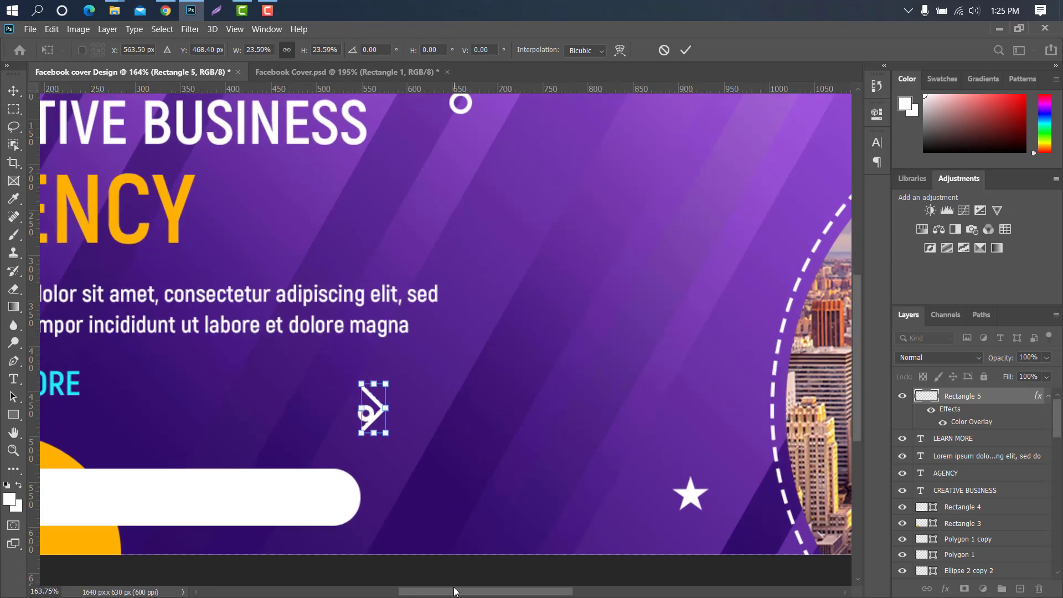
{"action": "left_click_drag", "start_coordinate": [454, 591], "coordinate": [418, 591]}
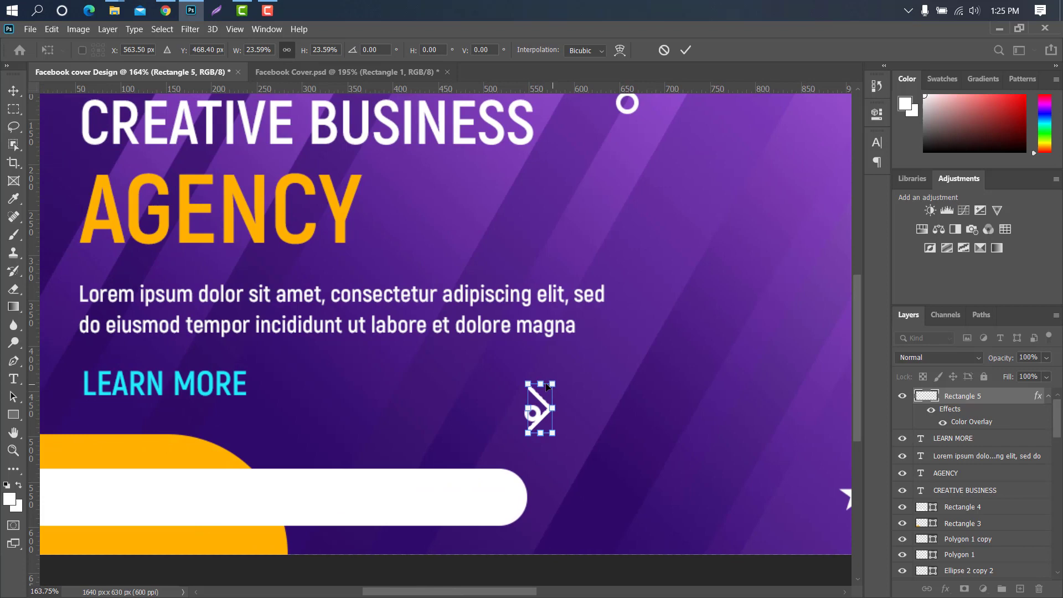
{"action": "left_click_drag", "start_coordinate": [540, 381], "coordinate": [284, 368]}
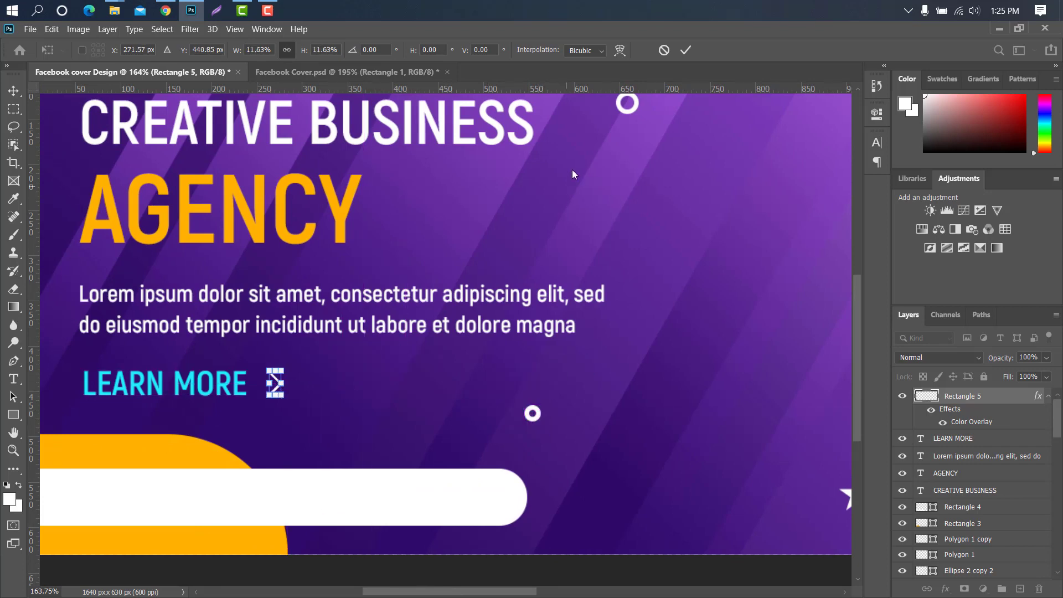
{"action": "left_click", "coordinate": [684, 50]}
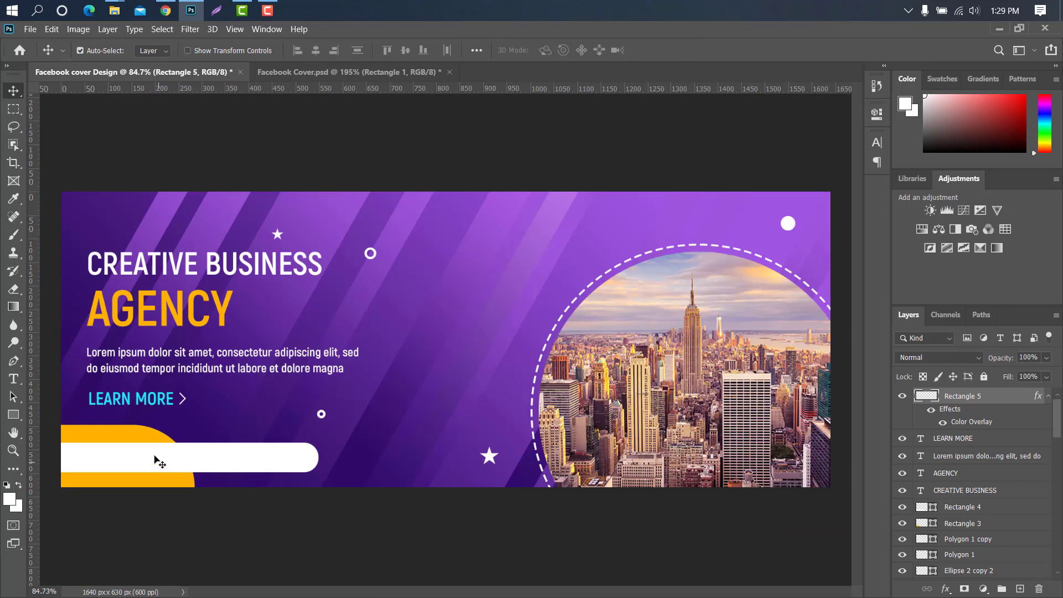
- Drag the phone clipart clipart4338324.png from Downloads into the Photoshop banner
{"action": "mouse_move", "coordinate": [109, 8]}
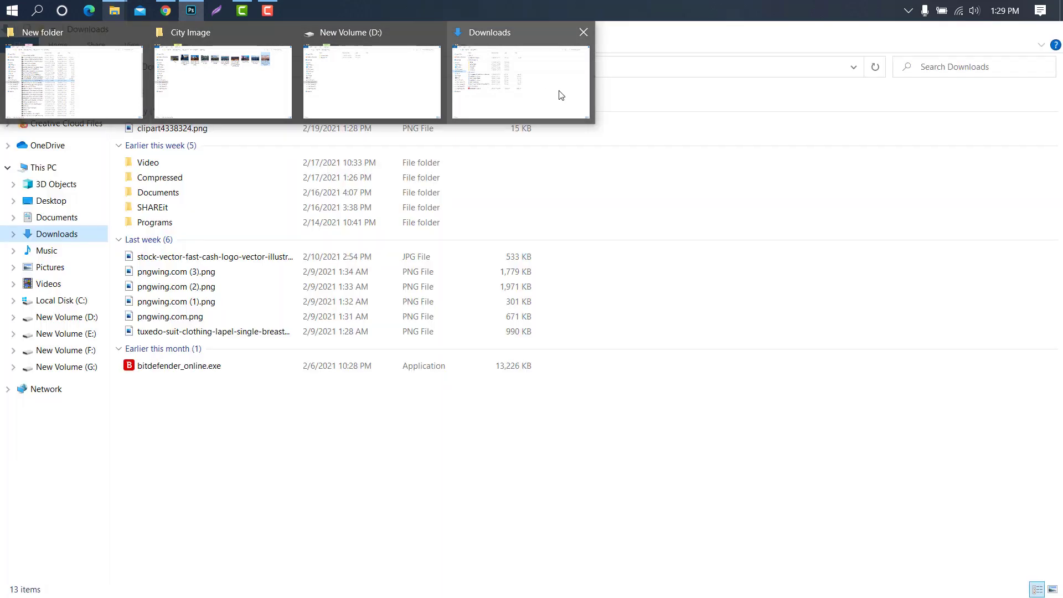
{"action": "left_click", "coordinate": [560, 95]}
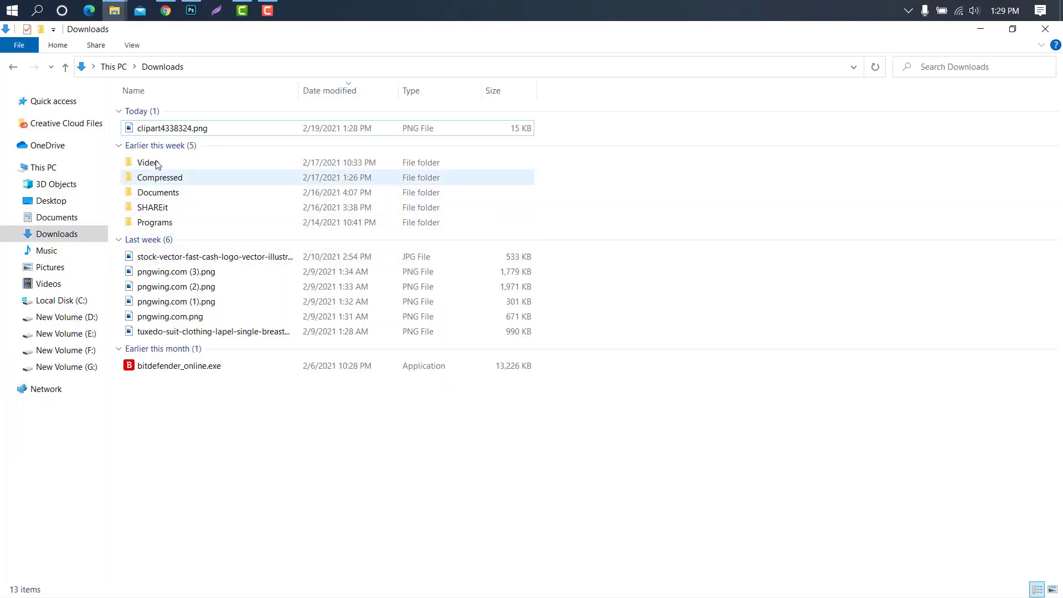
{"action": "left_click", "coordinate": [185, 132]}
{"action": "left_click_drag", "start_coordinate": [185, 135], "coordinate": [311, 354]}
- Position the placed phone icon at the left end of the white bottom bar and commit it
{"action": "scroll", "coordinate": [312, 341], "scroll_direction": "up", "scroll_amount": 5}
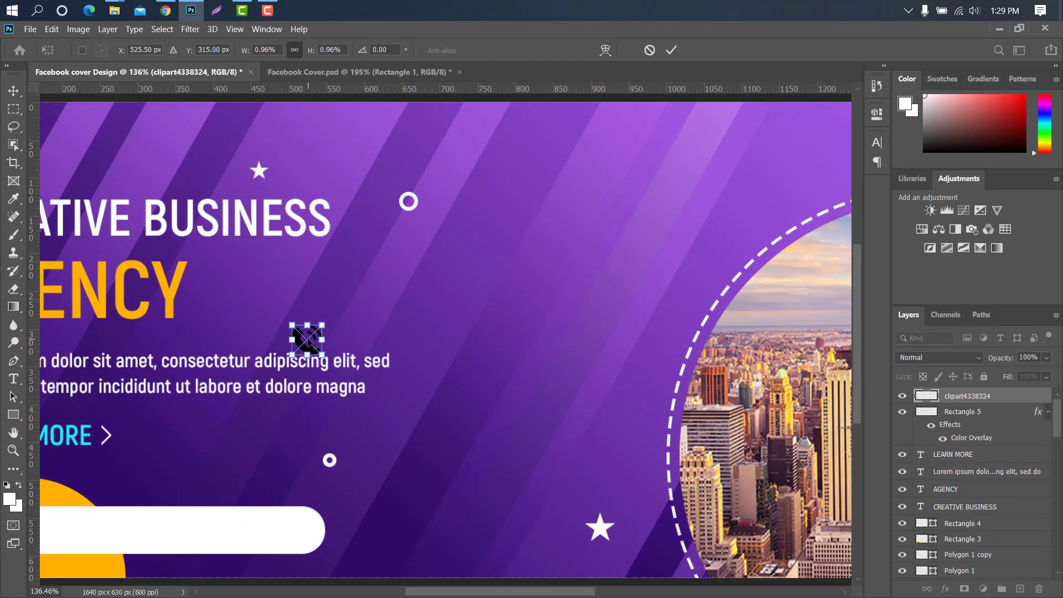
{"action": "left_click_drag", "start_coordinate": [564, 595], "coordinate": [476, 592]}
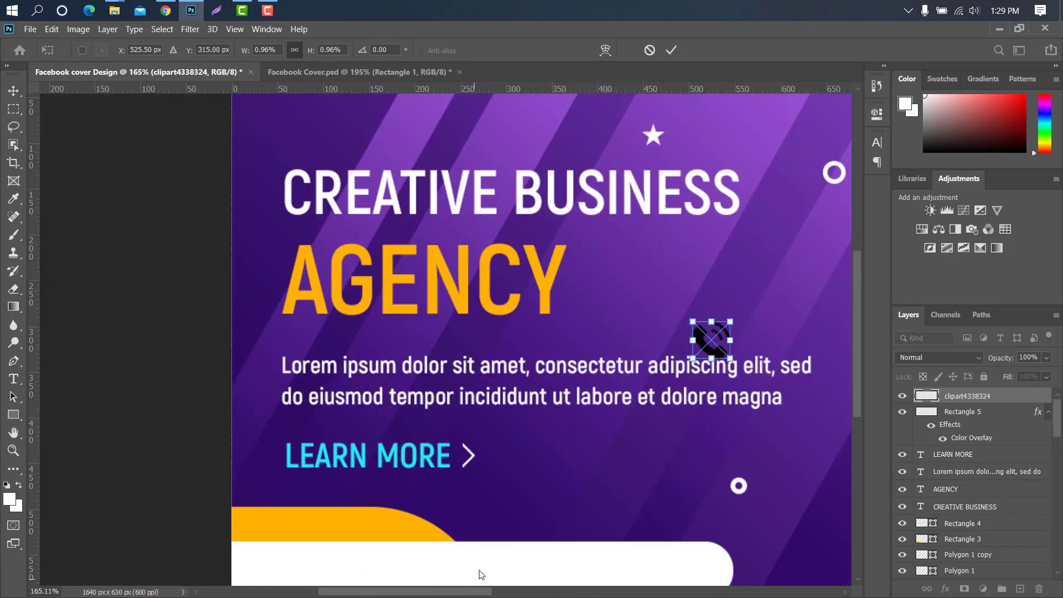
{"action": "scroll", "coordinate": [705, 265], "scroll_direction": "down", "scroll_amount": 3}
{"action": "left_click_drag", "start_coordinate": [715, 244], "coordinate": [312, 488]}
{"action": "left_click", "coordinate": [670, 51]}
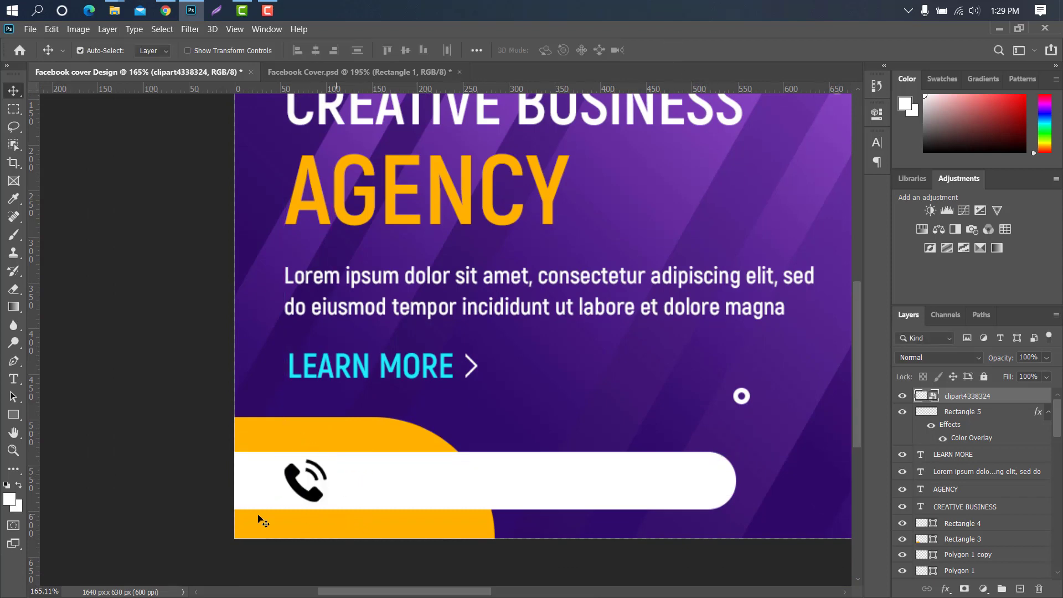
- Add the text CALL US : in the white bar beside the phone icon
{"action": "left_click", "coordinate": [13, 379]}
{"action": "left_click", "coordinate": [339, 480]}
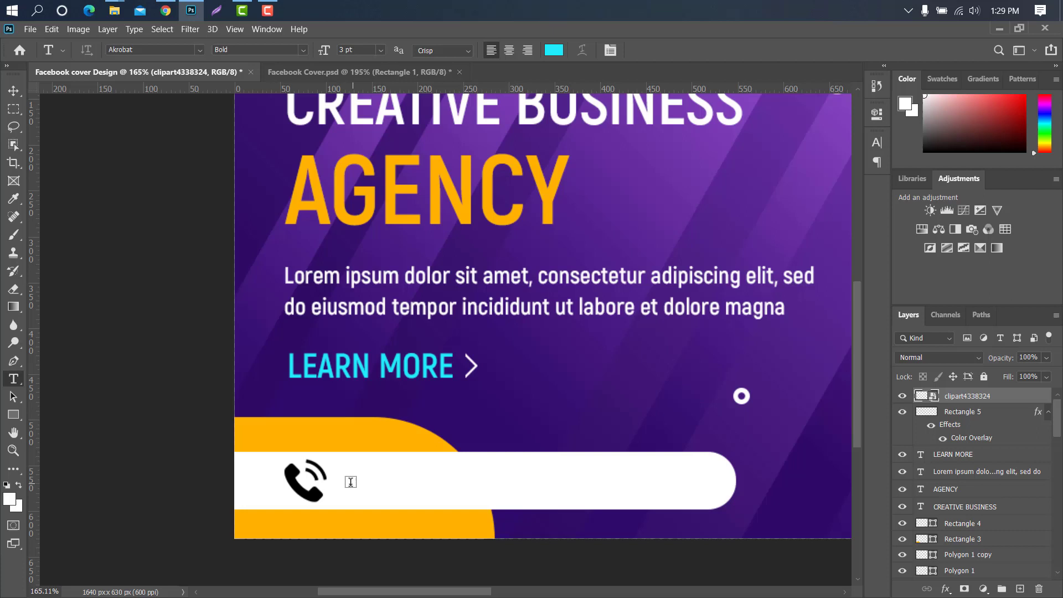
{"action": "type", "text": "1CA"}
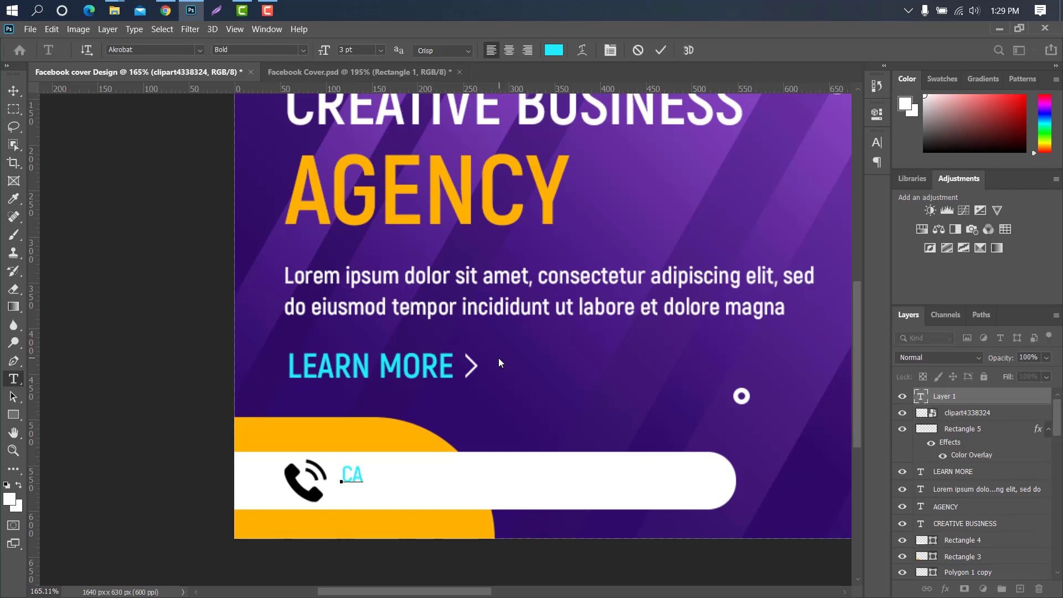
{"action": "type", "text": "LL US :"}
{"action": "left_click", "coordinate": [660, 49]}
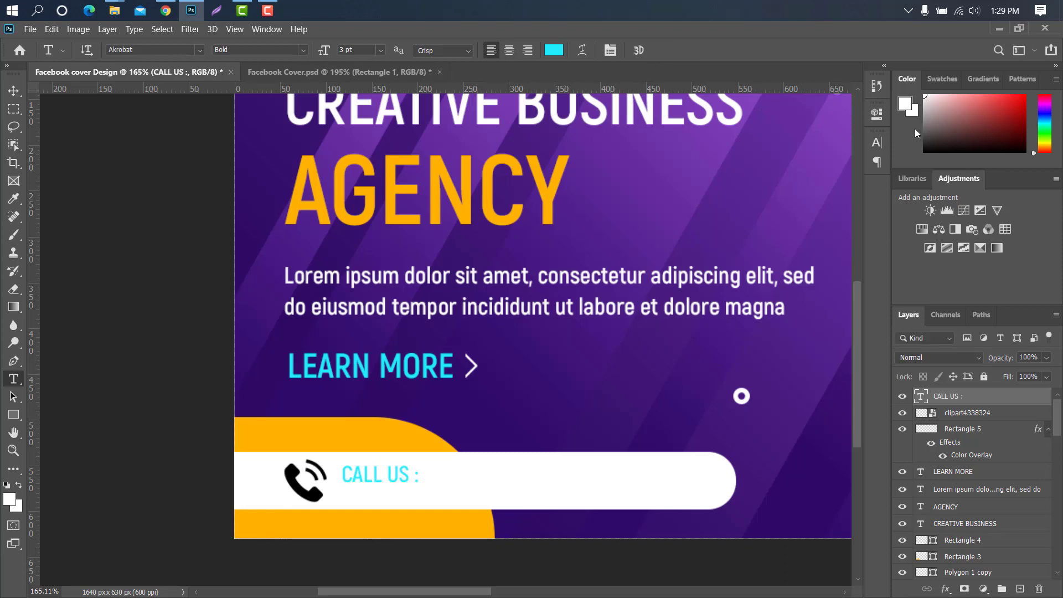
- Set the CALL US : text to Bahnschrift font in black 000000
{"action": "left_click", "coordinate": [876, 143]}
{"action": "left_click", "coordinate": [799, 163]}
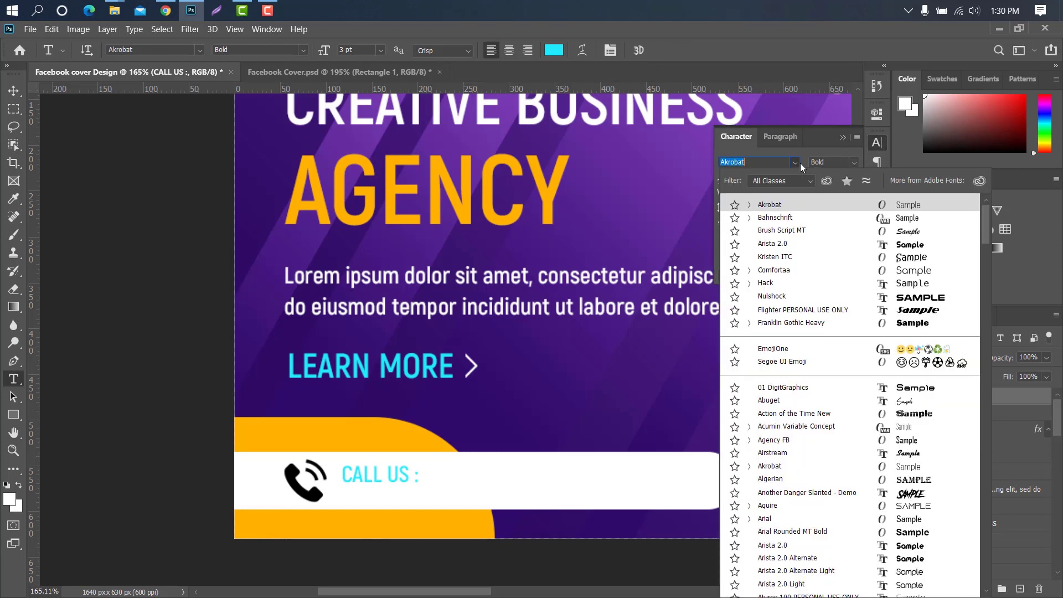
{"action": "left_click", "coordinate": [783, 292]}
{"action": "left_click", "coordinate": [876, 114]}
{"action": "left_click", "coordinate": [796, 267]}
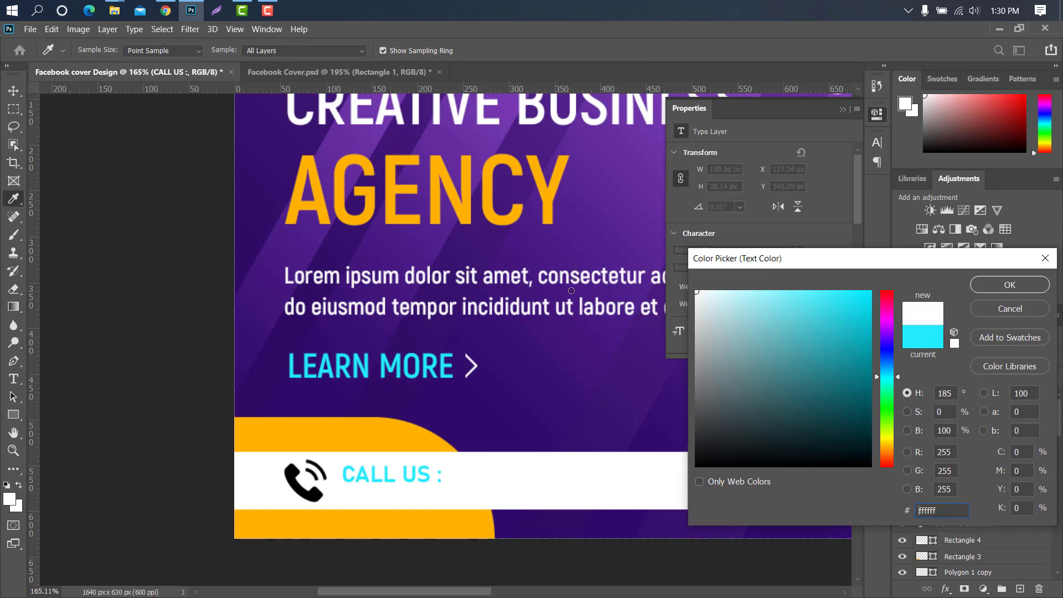
{"action": "type", "text": "000000"}
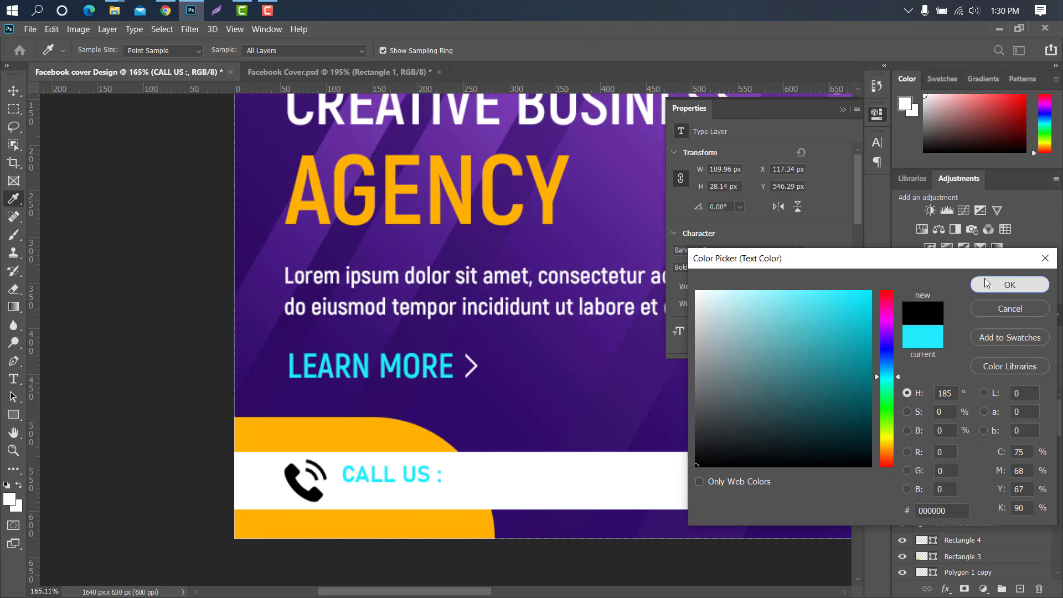
{"action": "left_click", "coordinate": [986, 283]}
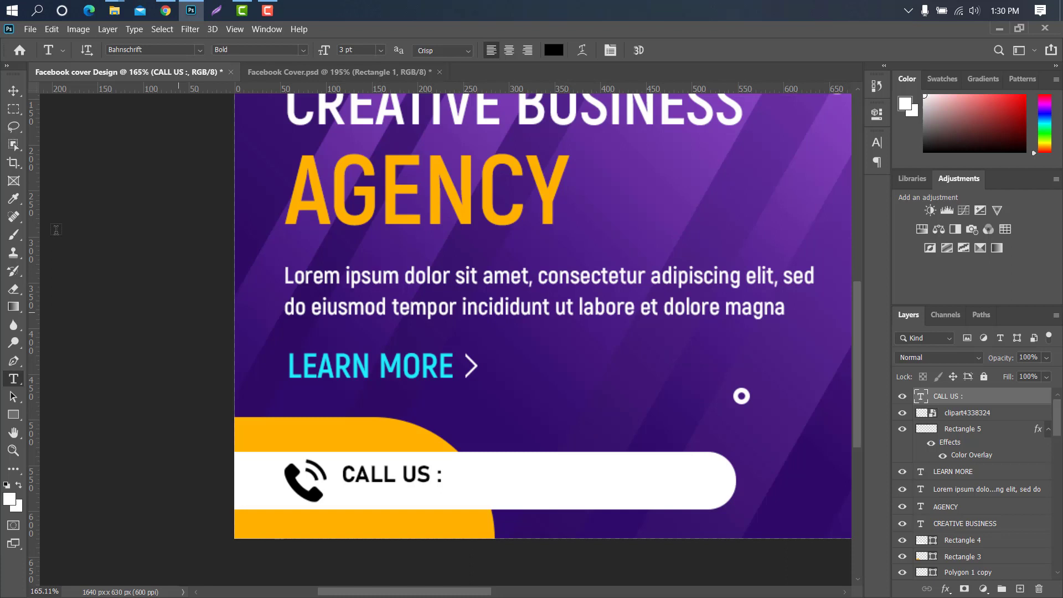
- Nudge CALL US : into place in the bar and duplicate its layer
{"action": "left_click", "coordinate": [13, 91]}
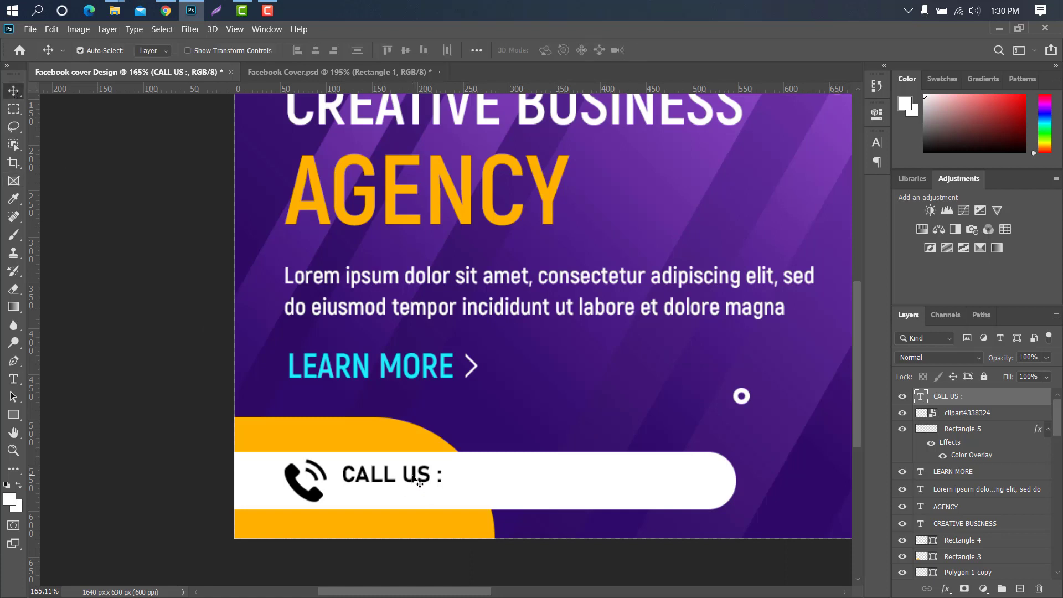
{"action": "left_click_drag", "start_coordinate": [412, 478], "coordinate": [414, 486]}
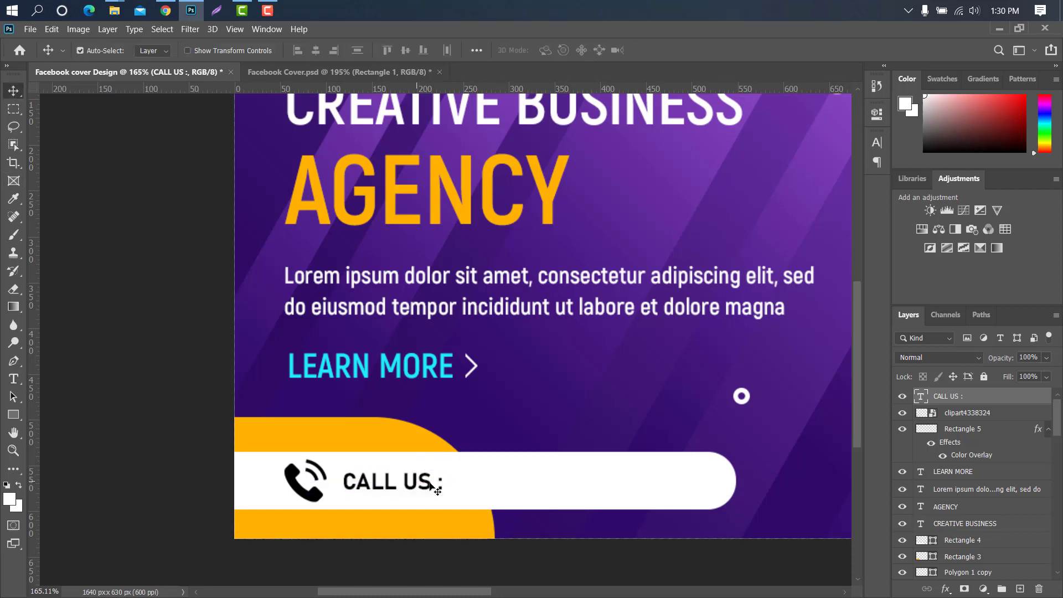
{"action": "left_click_drag", "start_coordinate": [1010, 397], "coordinate": [1021, 589]}
- Move the copied text right of CALL US : and retype it as a placeholder phone number
{"action": "key", "text": "ctrl+t"}
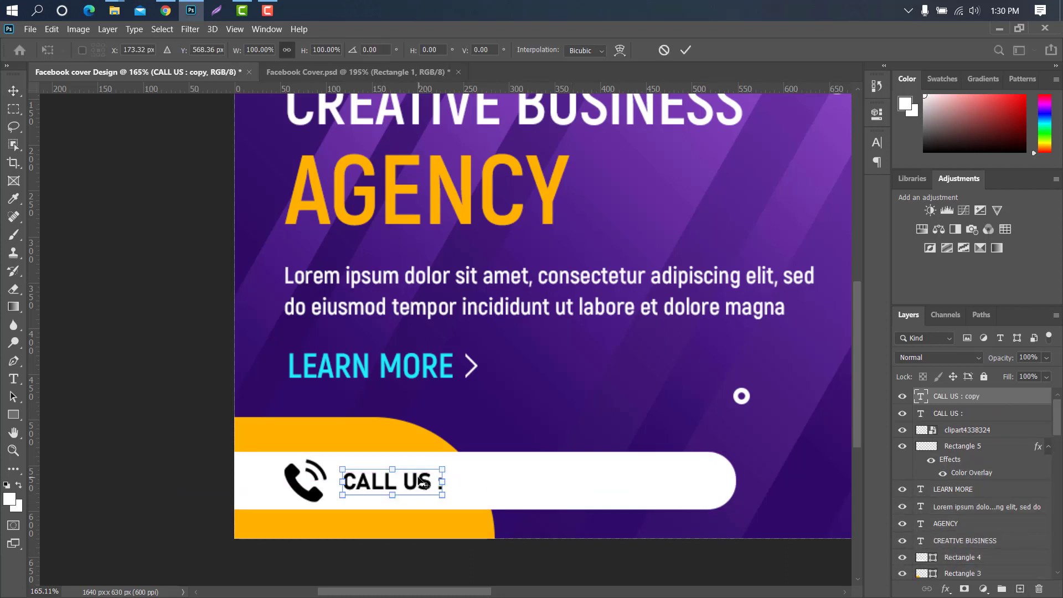
{"action": "left_click_drag", "start_coordinate": [424, 483], "coordinate": [545, 486]}
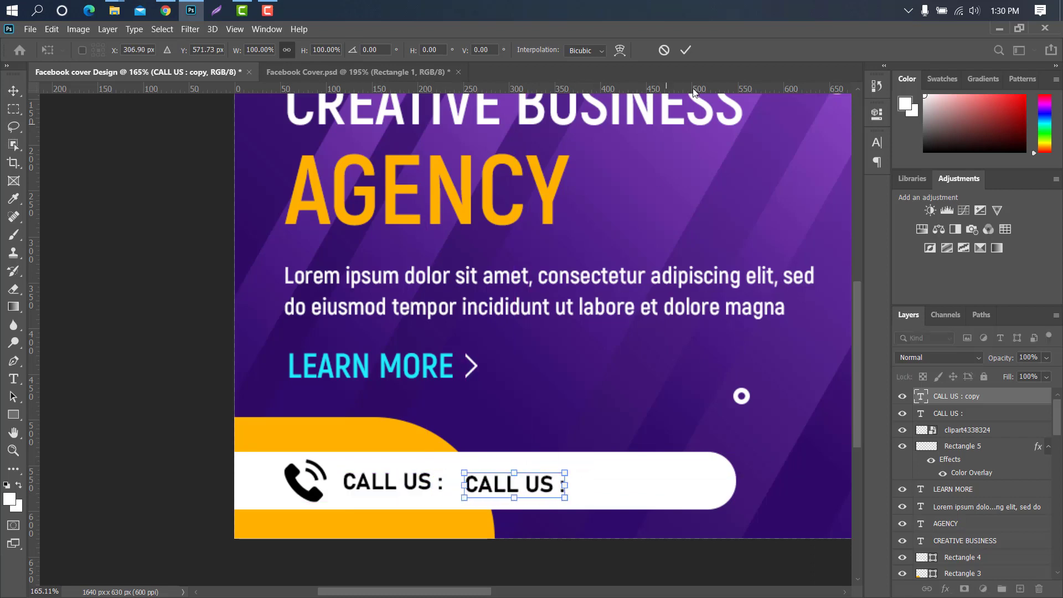
{"action": "left_click", "coordinate": [685, 50]}
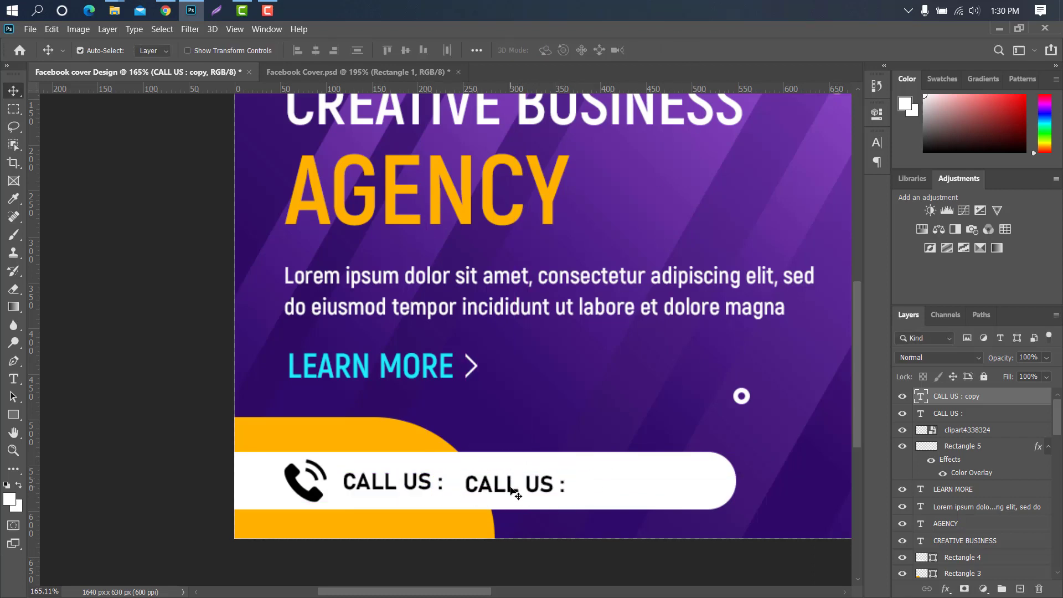
{"action": "left_click_drag", "start_coordinate": [510, 489], "coordinate": [504, 488]}
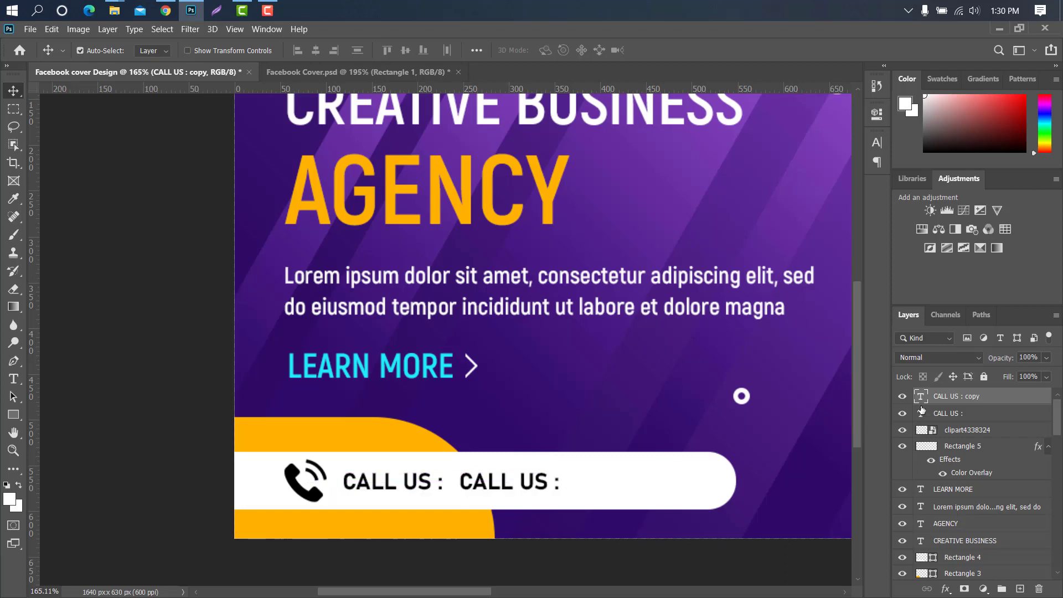
{"action": "double_click", "coordinate": [921, 396]}
{"action": "type", "text": "+00"}
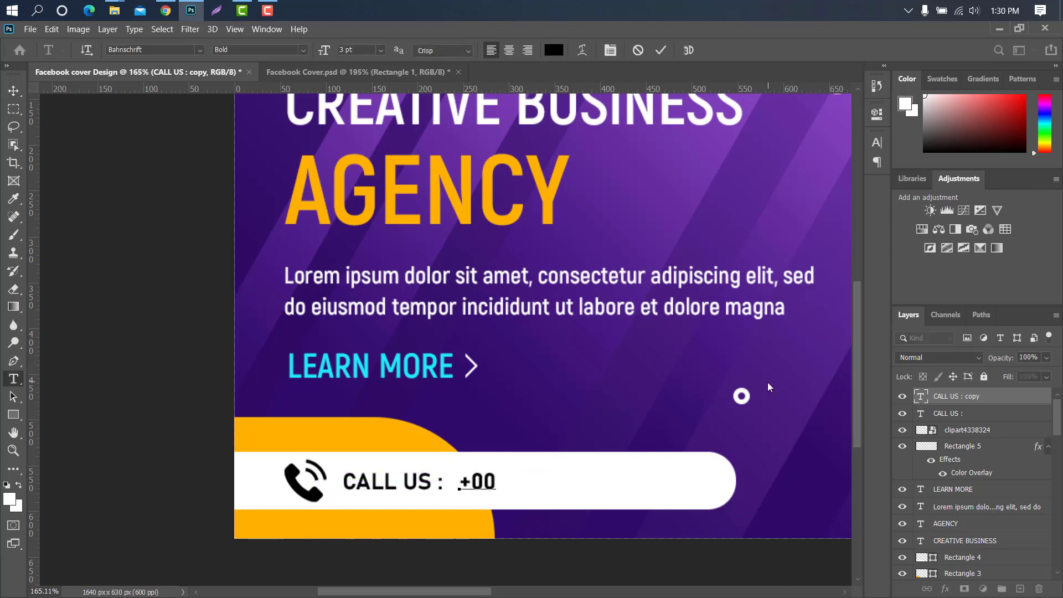
{"action": "type", "text": "0 12345 6789"}
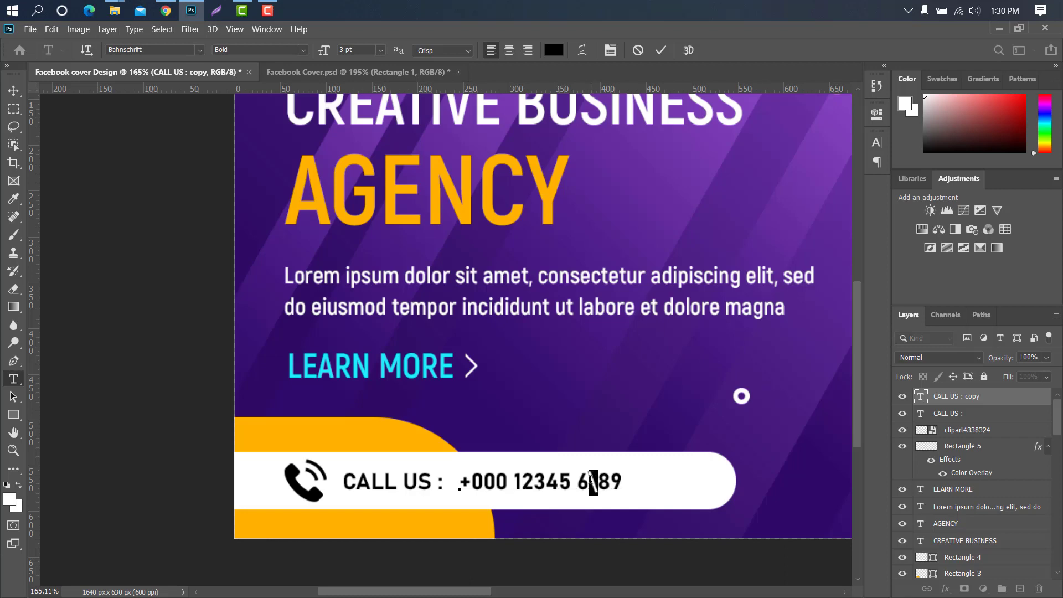
{"action": "type", "text": "7"}
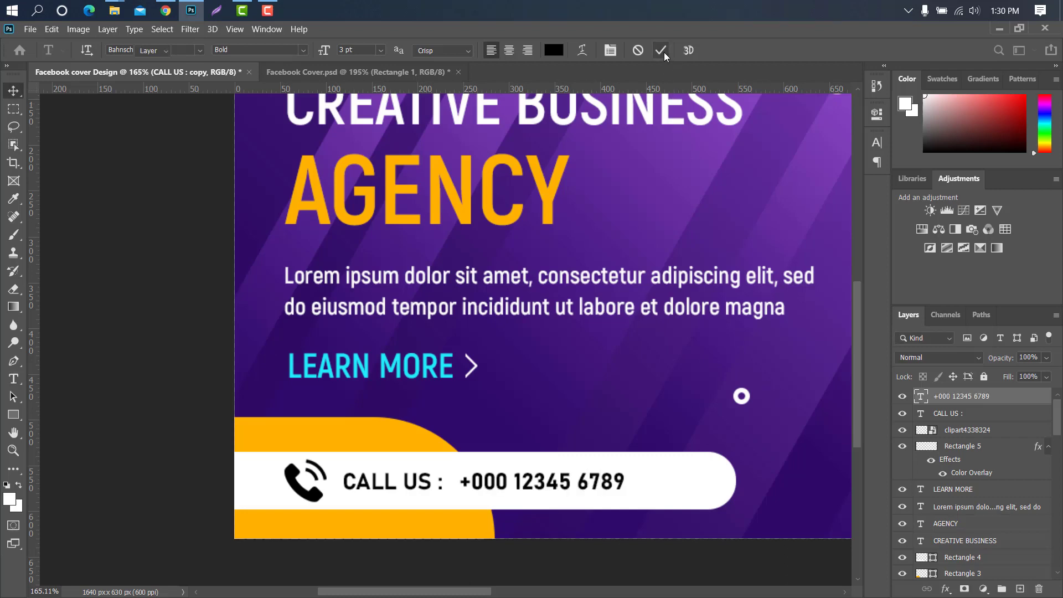
{"action": "left_click", "coordinate": [662, 51]}
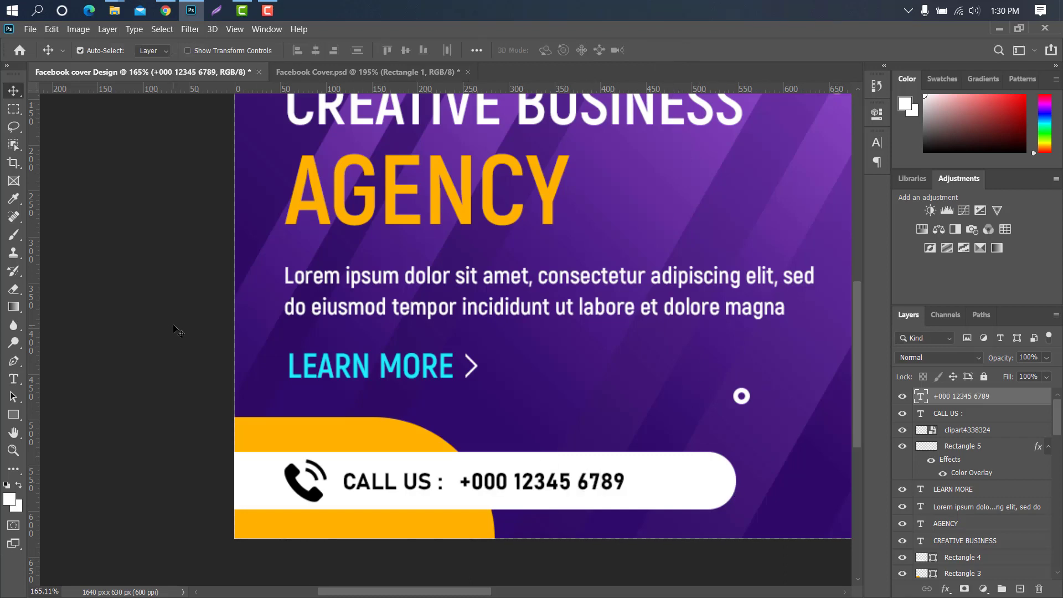
- Widen the phone number's letter spacing and fit the whole banner in view
{"action": "left_click", "coordinate": [876, 144]}
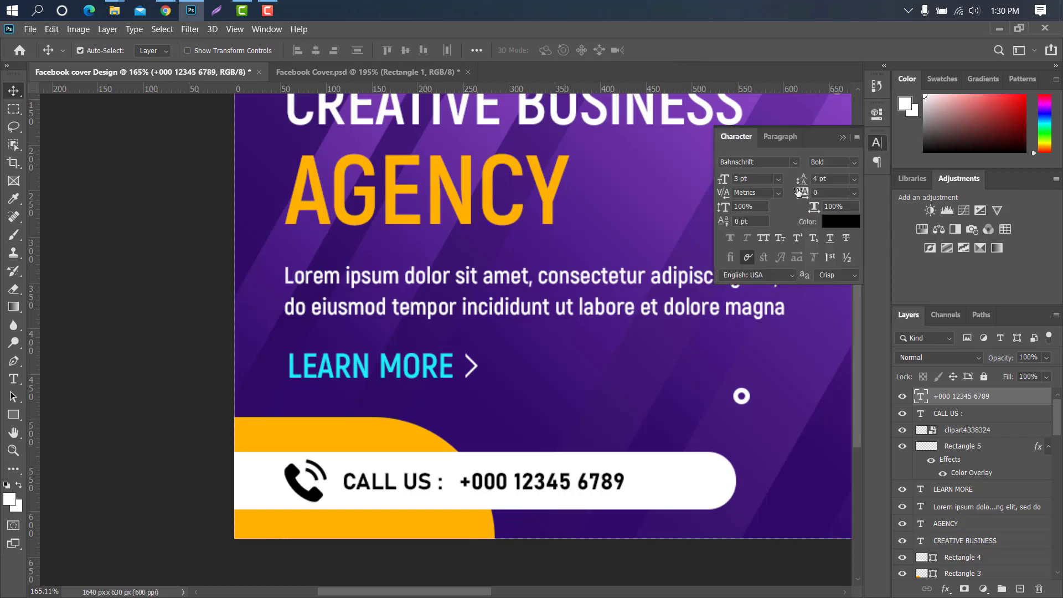
{"action": "left_click_drag", "start_coordinate": [800, 196], "coordinate": [830, 194]}
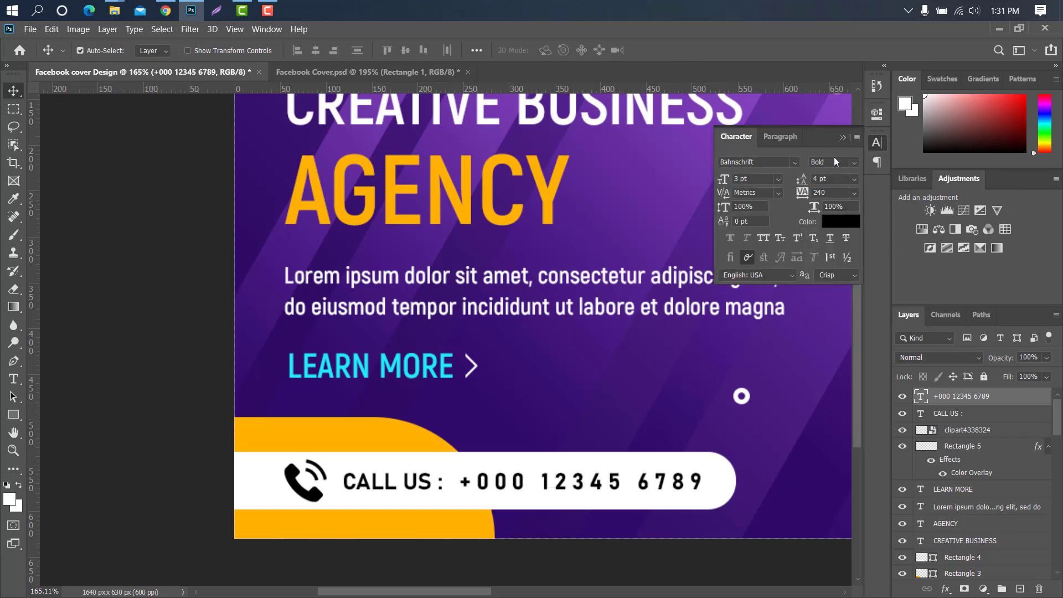
{"action": "left_click", "coordinate": [842, 137]}
{"action": "key", "text": "ctrl+0"}
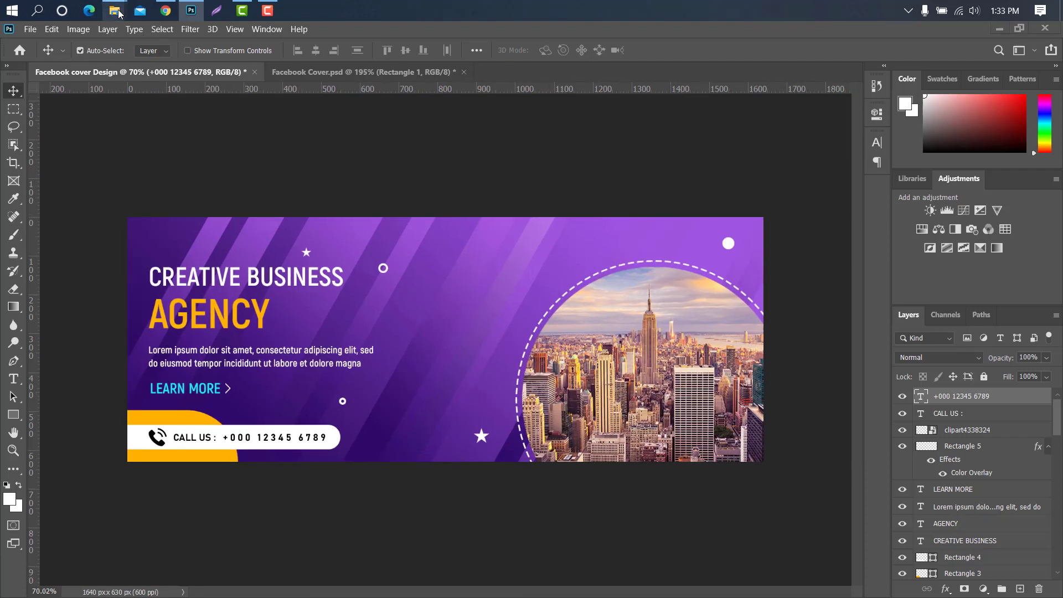
- Drag the logo file from the My chanel Logo folder into the banner
{"action": "mouse_move", "coordinate": [120, 14]}
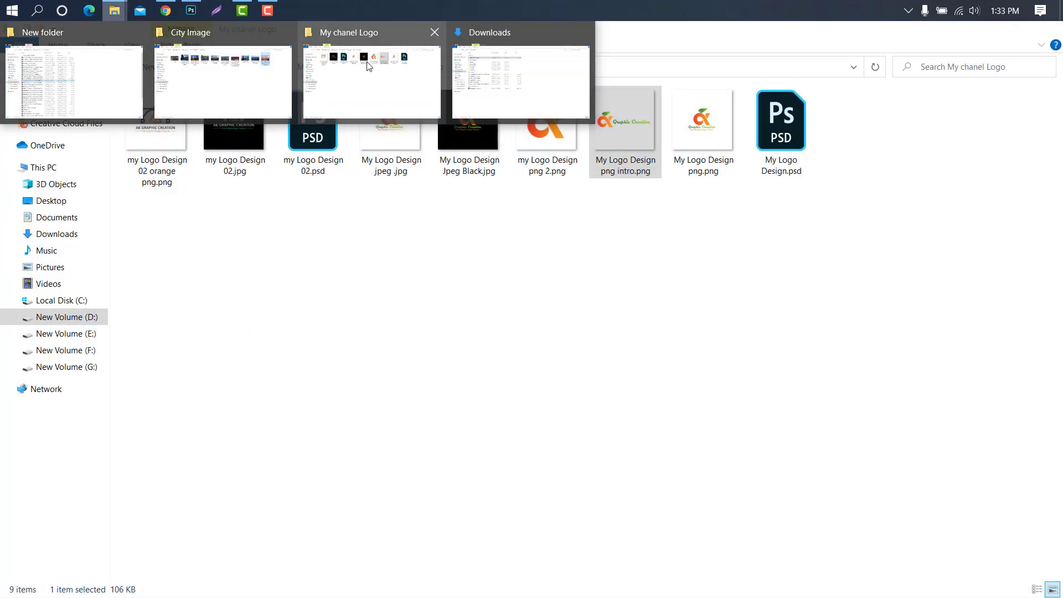
{"action": "left_click", "coordinate": [382, 88]}
{"action": "left_click_drag", "start_coordinate": [633, 139], "coordinate": [494, 346]}
- Scale the logo down and place it in the banner's top-left corner
{"action": "left_click_drag", "start_coordinate": [566, 460], "coordinate": [178, 239]}
{"action": "left_click_drag", "start_coordinate": [210, 213], "coordinate": [223, 206]}
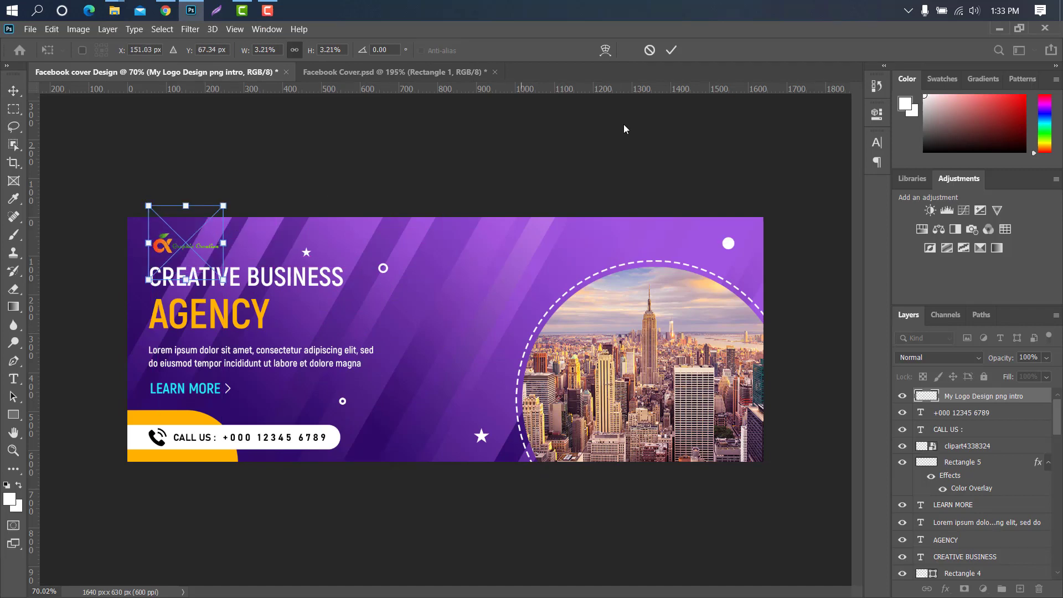
{"action": "left_click", "coordinate": [671, 51]}
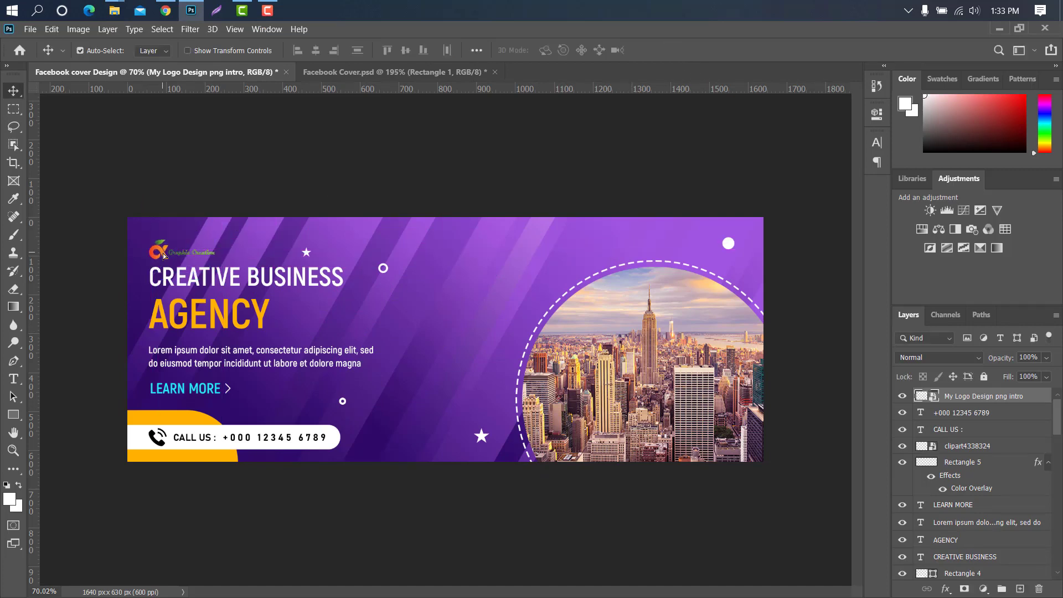
- Turn the logo white with a Color Overlay layer style
{"action": "double_click", "coordinate": [1039, 397]}
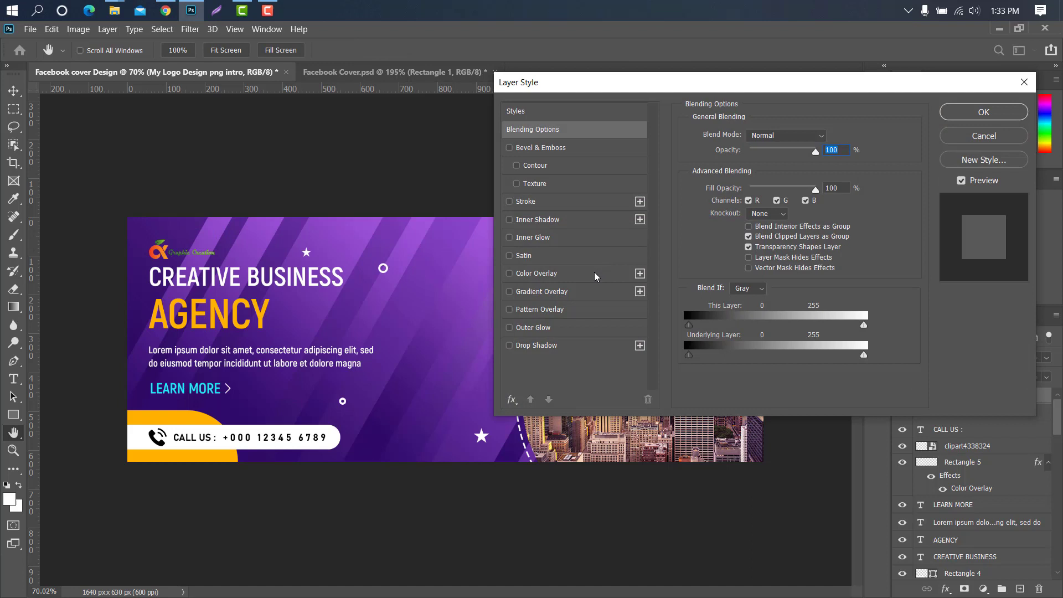
{"action": "left_click", "coordinate": [589, 274]}
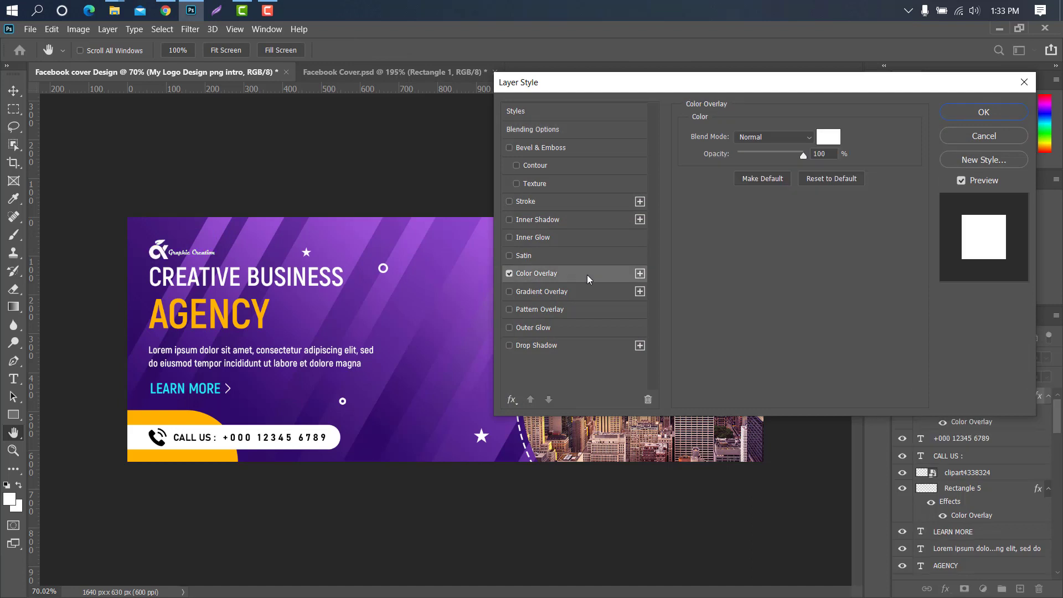
{"action": "left_click", "coordinate": [961, 112]}
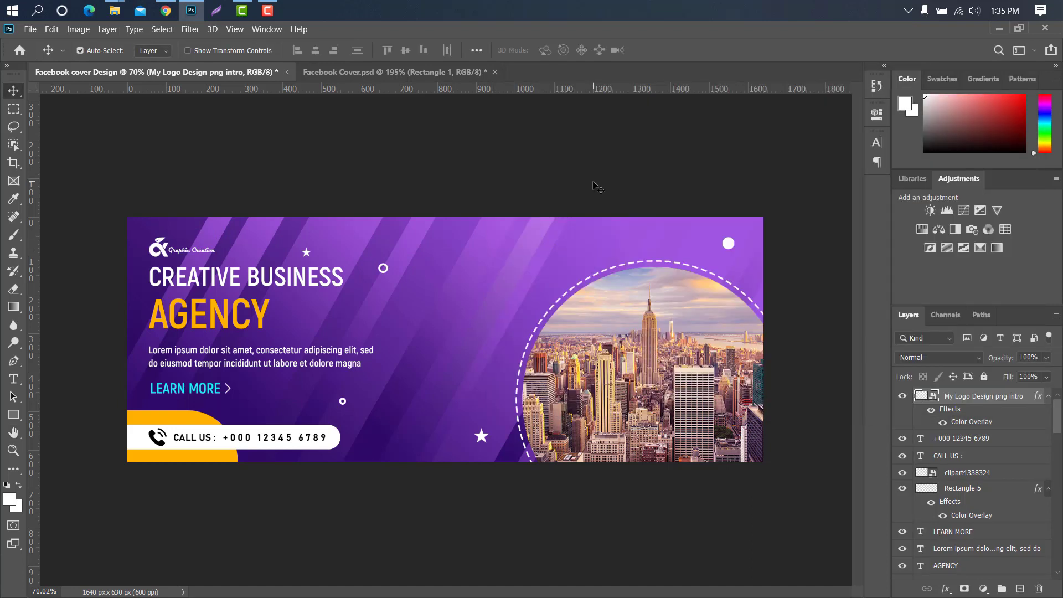